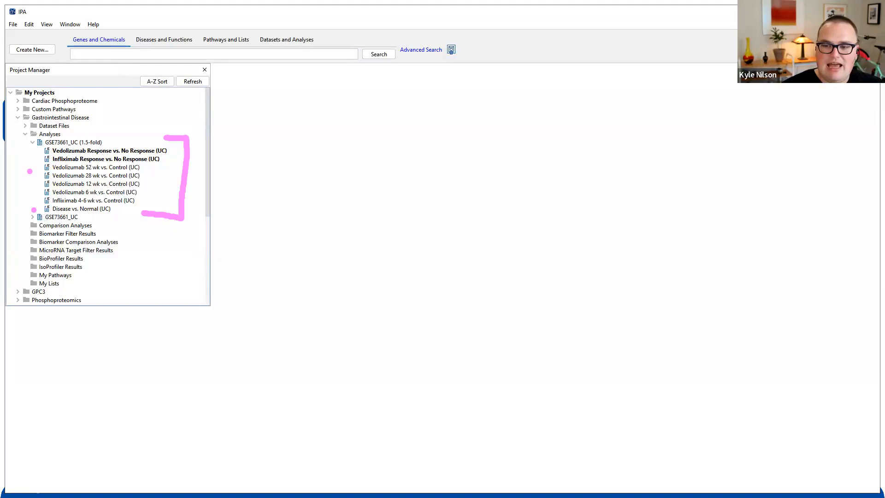
pyautogui.moveTo(33, 165); pyautogui.dragTo(40, 199)
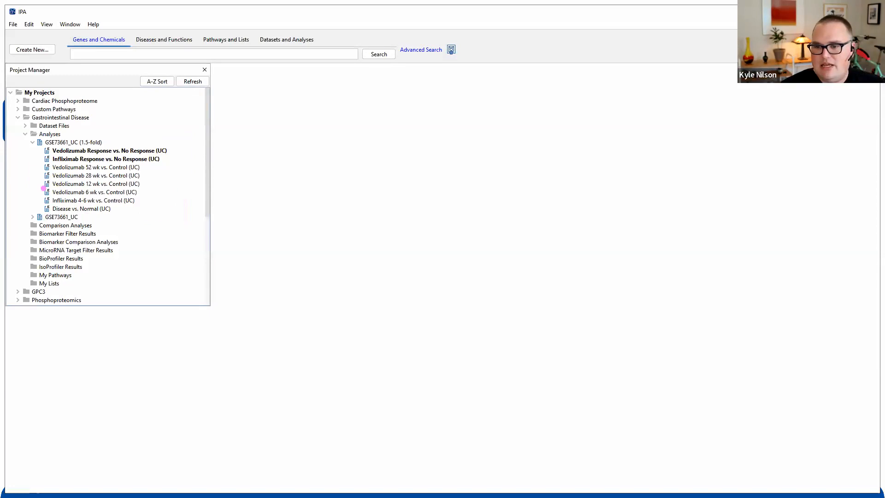
pyautogui.click(104, 210)
pyautogui.click(105, 168)
pyautogui.click(104, 176)
pyautogui.click(104, 184)
pyautogui.click(105, 192)
pyautogui.click(104, 200)
# Start a new comparison analysis with Disease vs. Normal (UC) from GSE73661_UC (1.5-fold) as its first analysis.
pyautogui.click(106, 209)
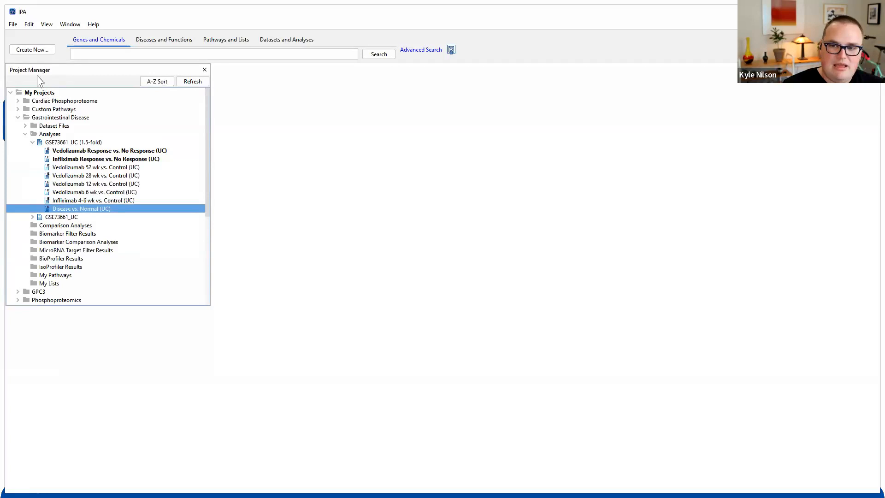
pyautogui.click(36, 50)
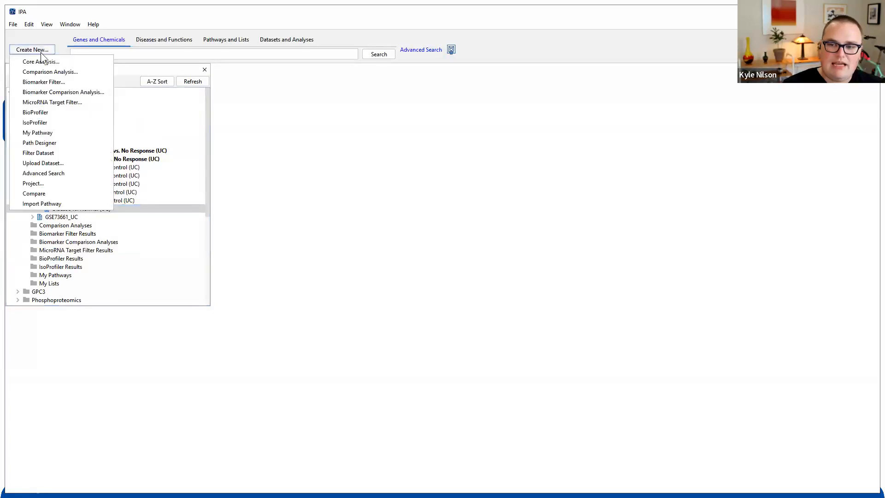
pyautogui.click(78, 73)
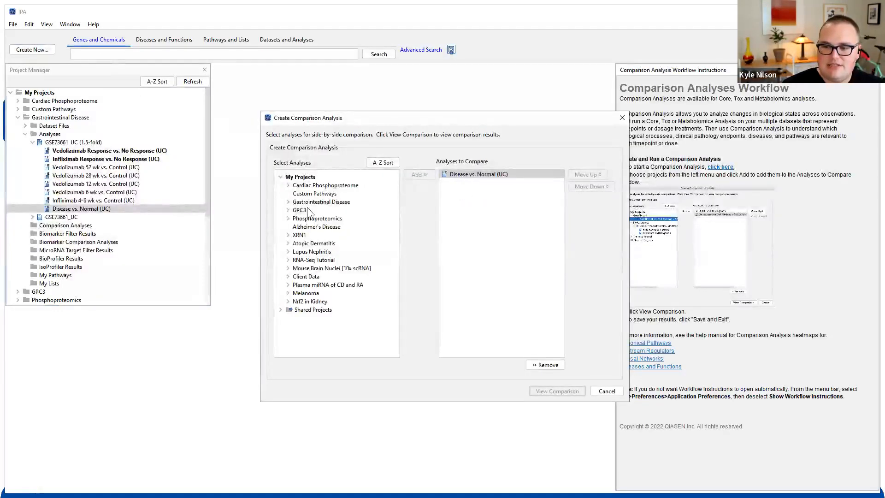
# Add the Vedolizumab 6, 12, 28 and 52 wk vs. Control (UC) analyses from GSE73661_UC (1.5-fold) to the comparison.
pyautogui.click(289, 203)
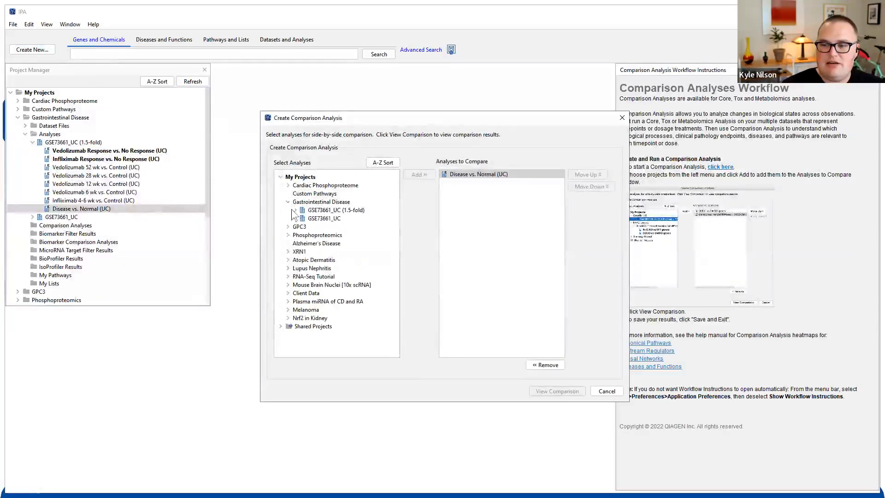
pyautogui.click(296, 211)
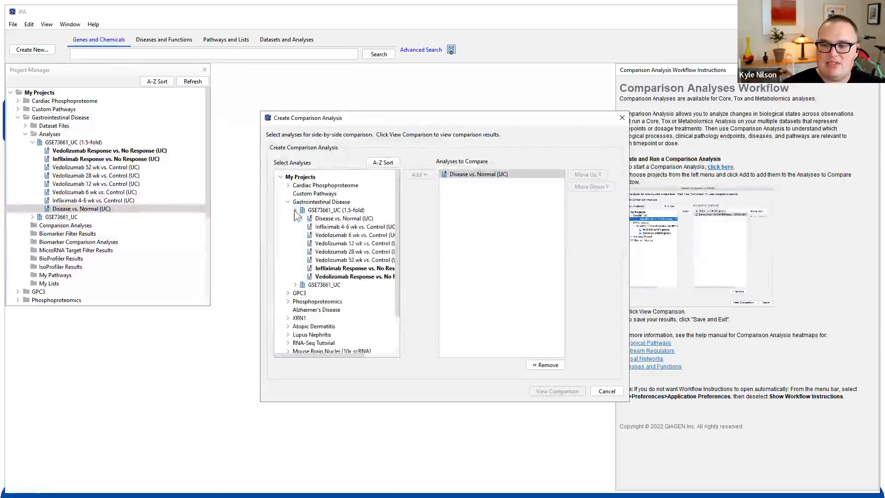
pyautogui.click(376, 236)
pyautogui.keyDown('ctrl'); pyautogui.click(369, 260); pyautogui.keyUp('ctrl')
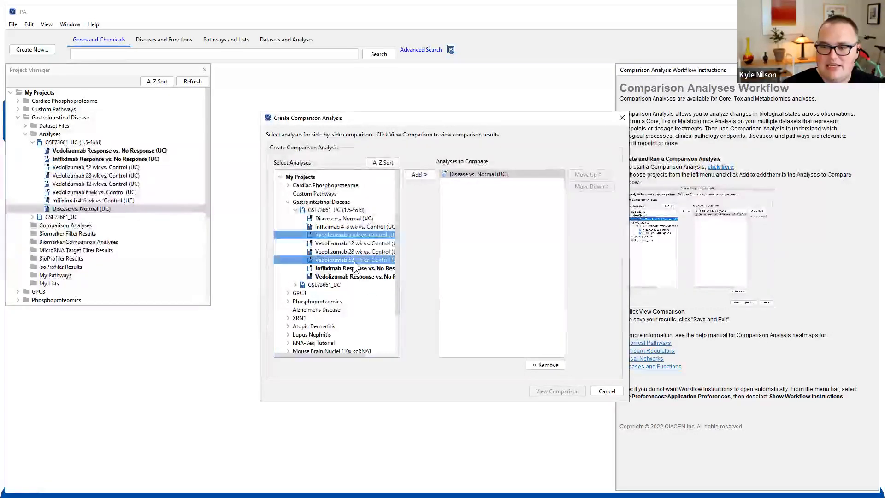
pyautogui.click(359, 235)
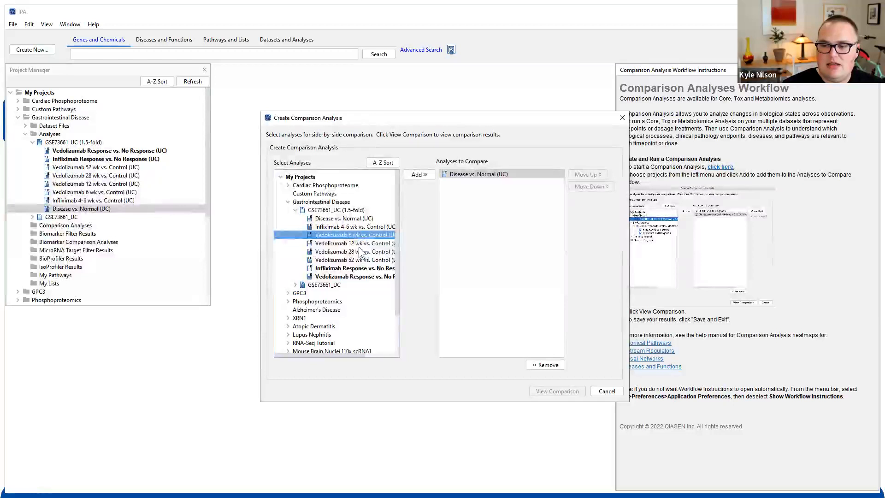
pyautogui.keyDown('ctrl'); pyautogui.click(360, 244); pyautogui.keyUp('ctrl')
pyautogui.keyDown('ctrl'); pyautogui.click(360, 252); pyautogui.keyUp('ctrl')
pyautogui.keyDown('ctrl'); pyautogui.click(359, 260); pyautogui.keyUp('ctrl')
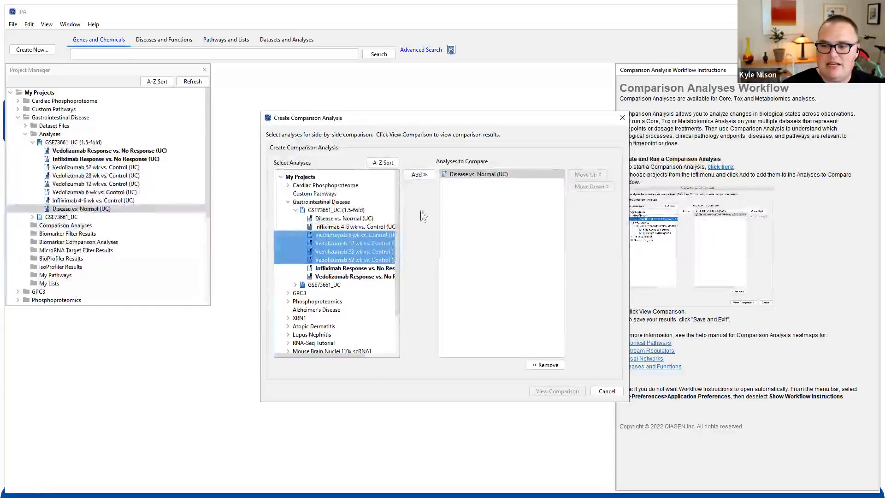
pyautogui.click(419, 176)
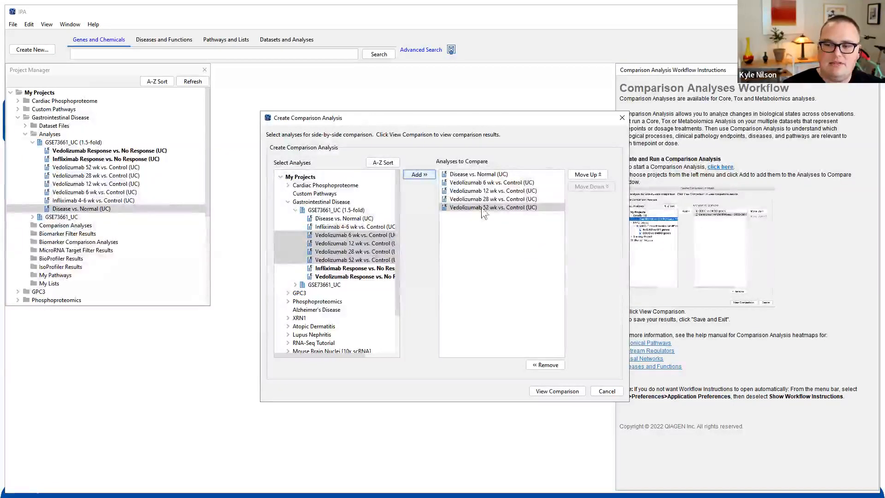
# Add the Infliximab 4-6 wk vs. Control (UC) analysis to the end of the comparison list.
pyautogui.click(355, 227)
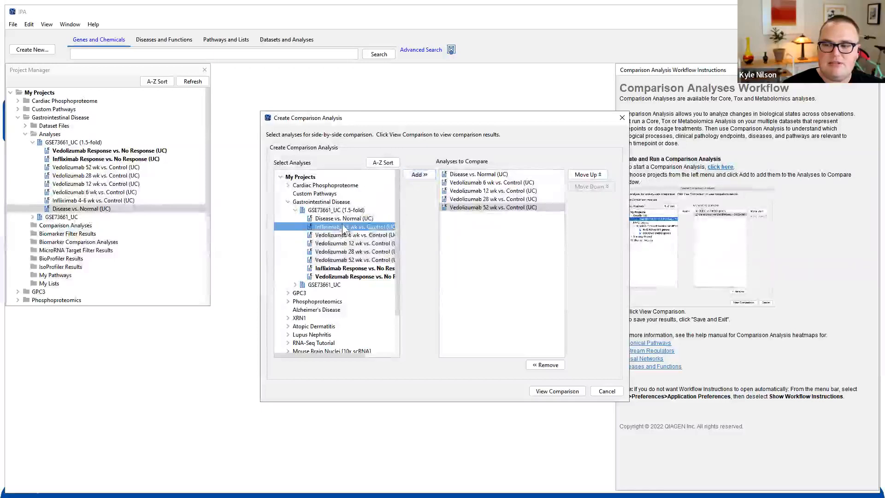
pyautogui.click(411, 176)
pyautogui.click(494, 248)
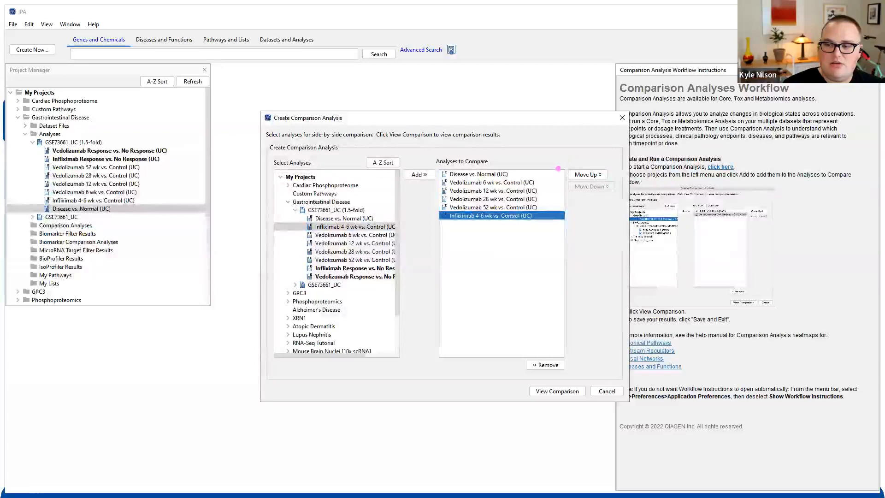
pyautogui.moveTo(574, 162)
pyautogui.mouseDown()
pyautogui.moveTo(563, 165)
pyautogui.moveTo(564, 199)
pyautogui.moveTo(606, 201)
pyautogui.mouseUp()
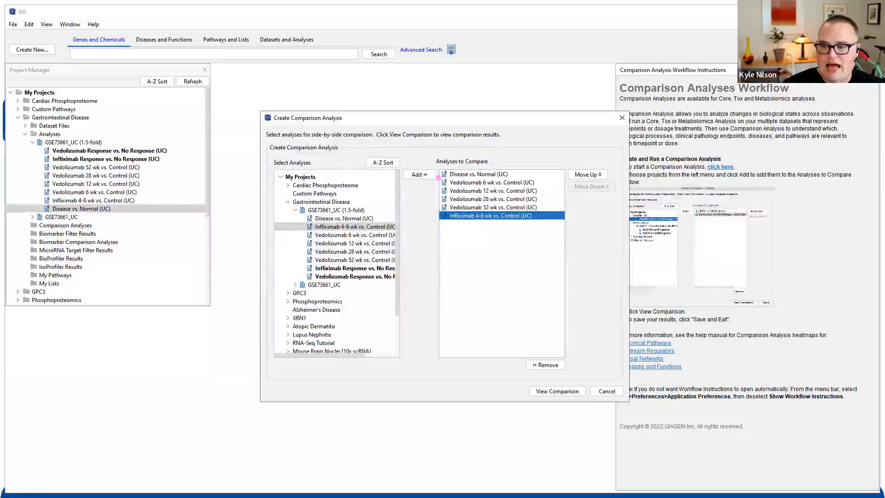
pyautogui.moveTo(511, 173); pyautogui.dragTo(524, 174)
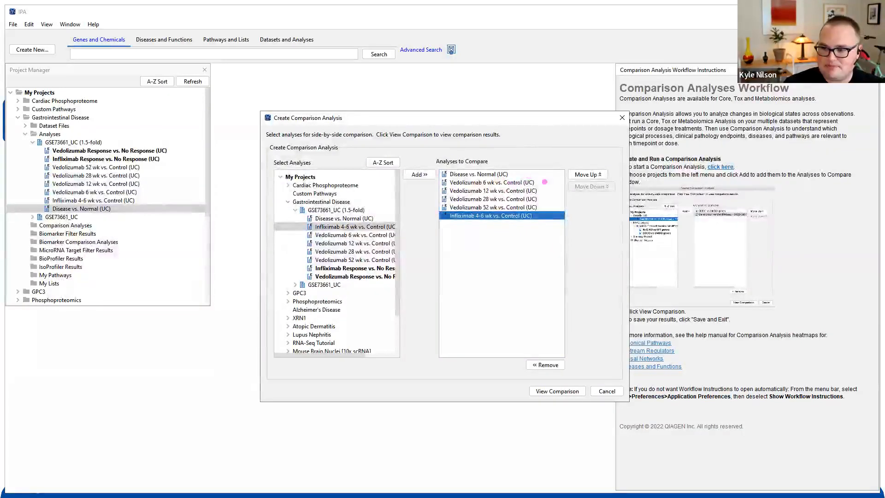
pyautogui.moveTo(547, 183)
pyautogui.mouseDown()
pyautogui.moveTo(551, 208)
pyautogui.moveTo(555, 187)
pyautogui.moveTo(546, 174)
pyautogui.mouseUp()
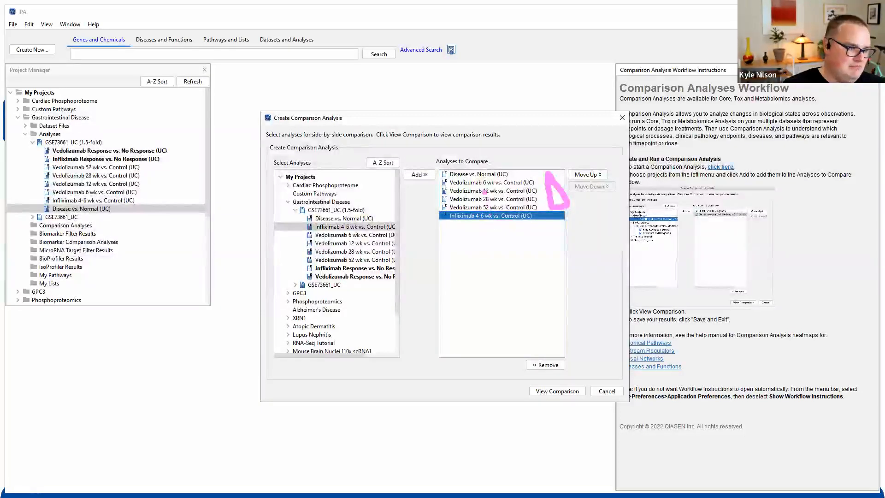
pyautogui.press('Escape')
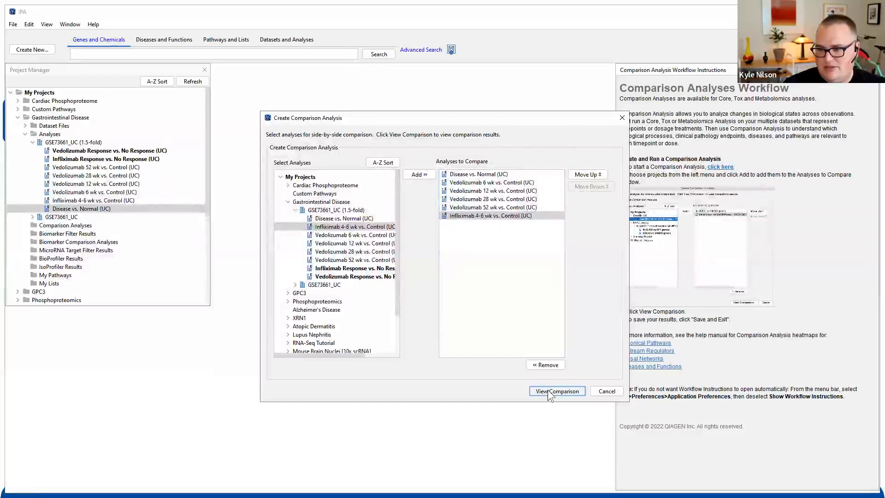
pyautogui.moveTo(499, 156)
pyautogui.mouseDown()
pyautogui.moveTo(413, 253)
pyautogui.moveTo(501, 255)
pyautogui.mouseUp()
pyautogui.moveTo(571, 374)
pyautogui.mouseDown()
pyautogui.moveTo(560, 372)
pyautogui.moveTo(587, 436)
pyautogui.mouseUp()
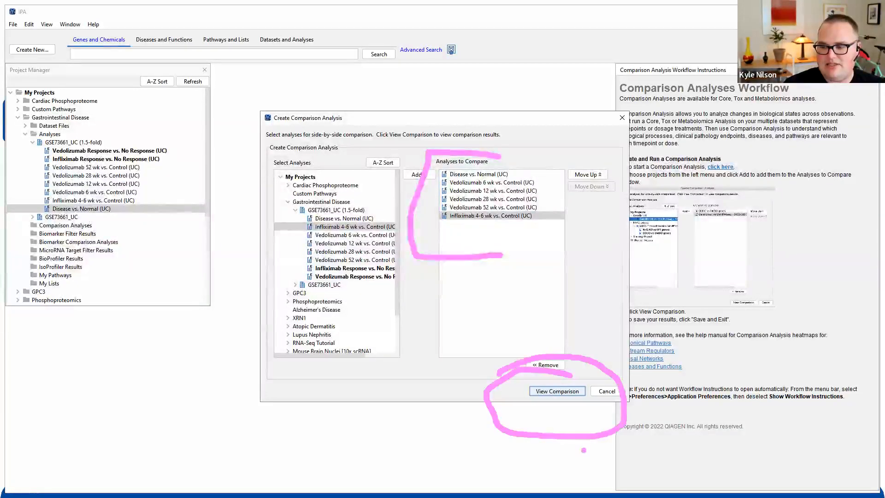
# Generate the comparison of the listed analyses and view its results.
pyautogui.press('Escape')
pyautogui.click(570, 390)
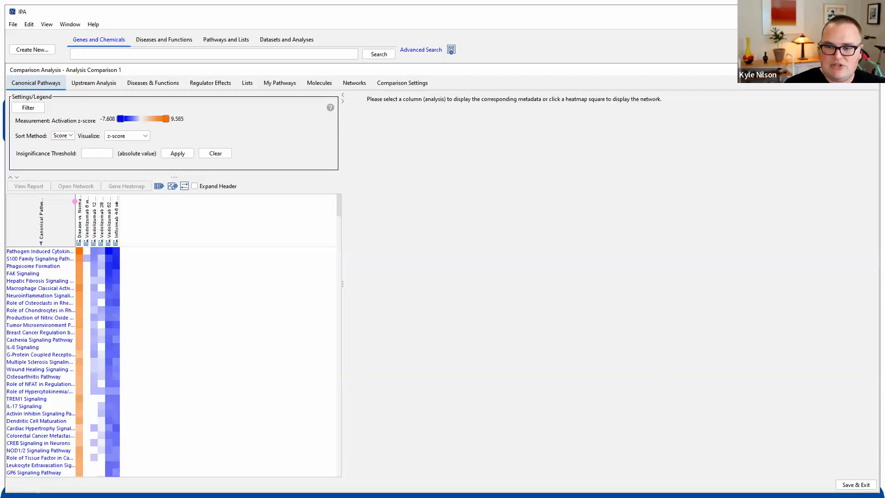
pyautogui.moveTo(76, 245)
pyautogui.mouseDown()
pyautogui.moveTo(145, 246)
pyautogui.moveTo(125, 430)
pyautogui.moveTo(153, 432)
pyautogui.mouseUp()
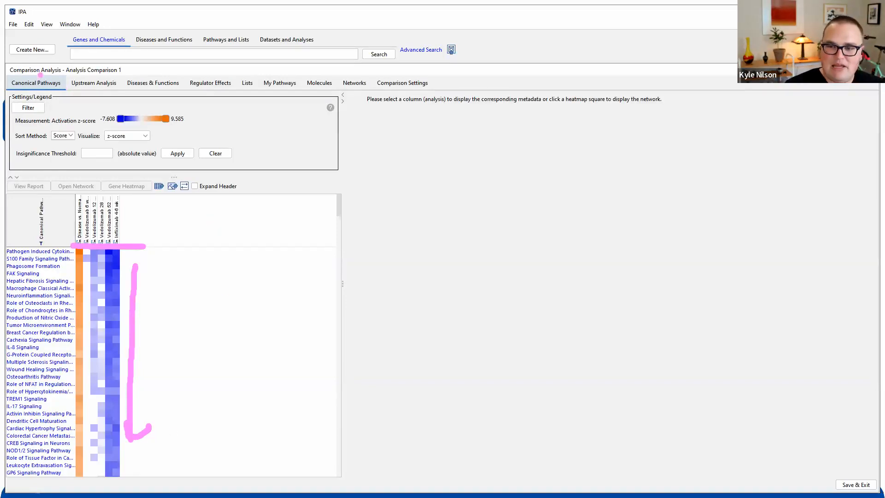
pyautogui.moveTo(38, 69)
pyautogui.mouseDown()
pyautogui.moveTo(3, 75)
pyautogui.moveTo(64, 93)
pyautogui.moveTo(29, 68)
pyautogui.mouseUp()
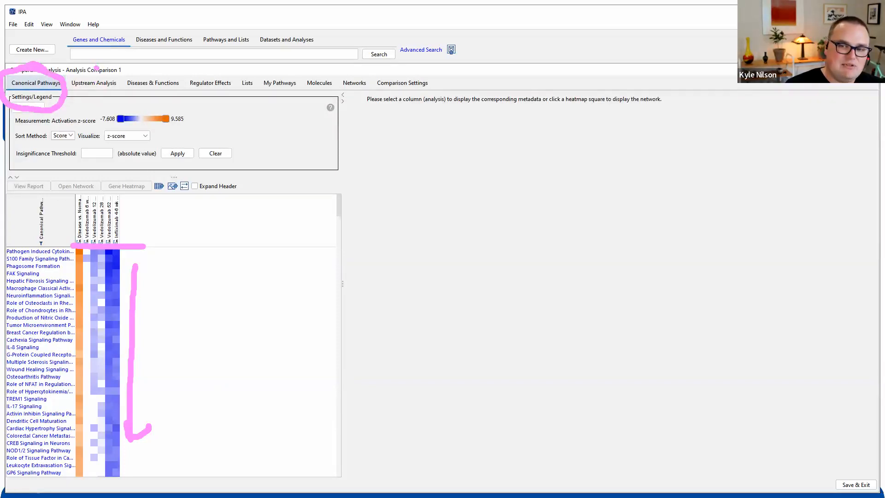
pyautogui.moveTo(89, 66)
pyautogui.mouseDown()
pyautogui.moveTo(70, 91)
pyautogui.moveTo(107, 99)
pyautogui.moveTo(63, 57)
pyautogui.moveTo(60, 75)
pyautogui.mouseUp()
pyautogui.moveTo(151, 64)
pyautogui.mouseDown()
pyautogui.moveTo(121, 82)
pyautogui.moveTo(175, 98)
pyautogui.moveTo(141, 58)
pyautogui.moveTo(123, 72)
pyautogui.mouseUp()
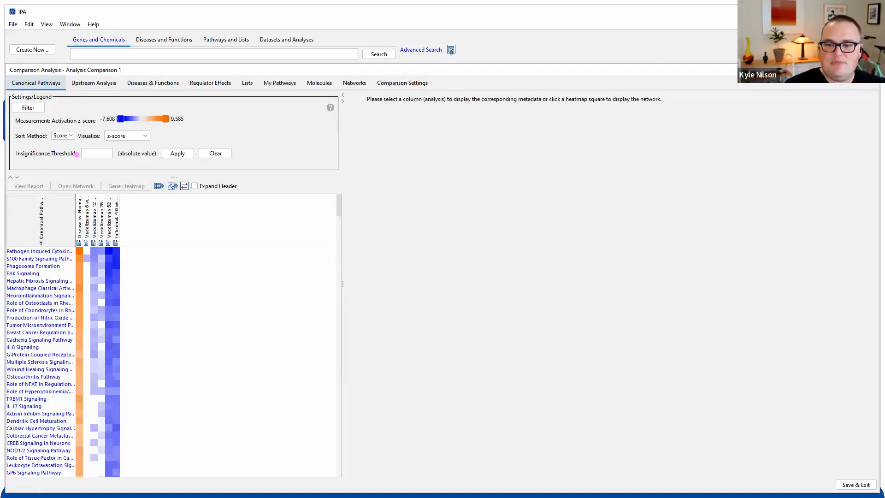
pyautogui.moveTo(3, 92); pyautogui.dragTo(302, 202)
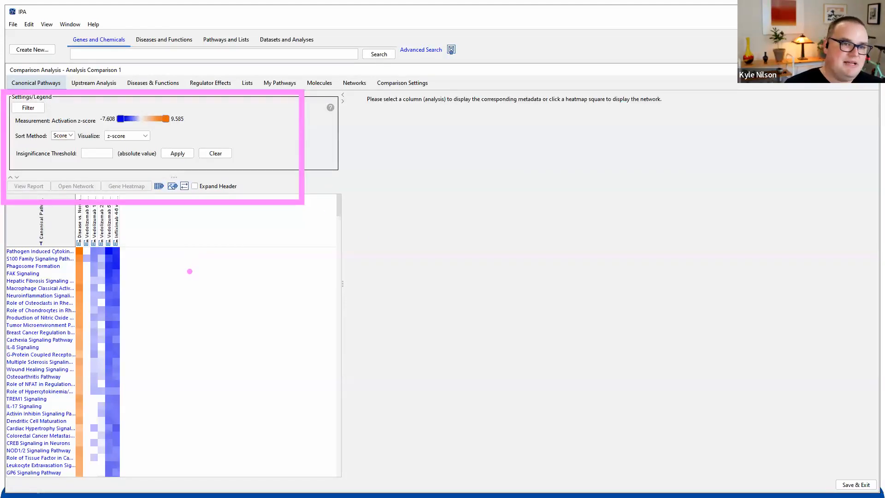
pyautogui.press('Escape')
pyautogui.moveTo(338, 206); pyautogui.dragTo(317, 183)
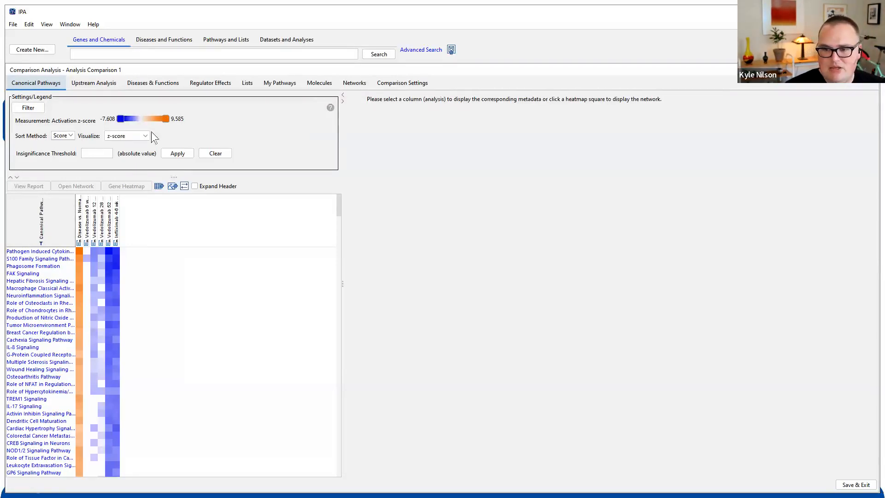
pyautogui.moveTo(109, 286)
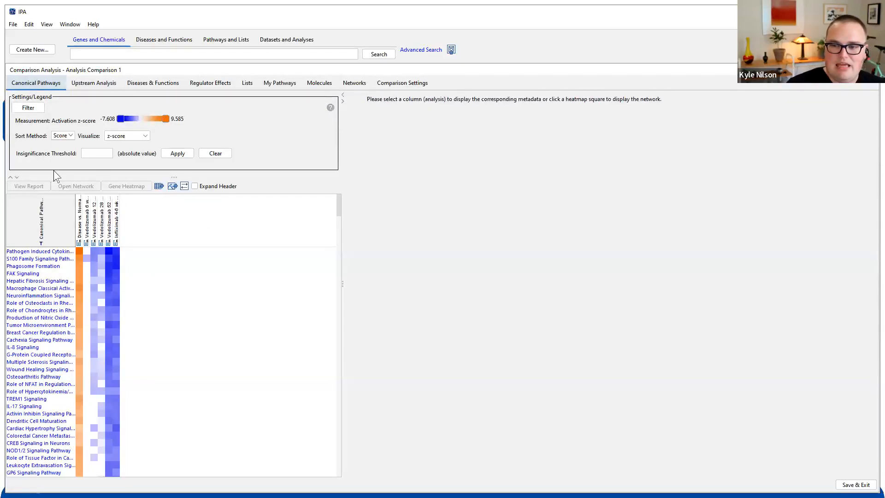
pyautogui.moveTo(131, 234)
pyautogui.mouseDown()
pyautogui.moveTo(140, 236)
pyautogui.moveTo(146, 384)
pyautogui.moveTo(130, 380)
pyautogui.mouseUp()
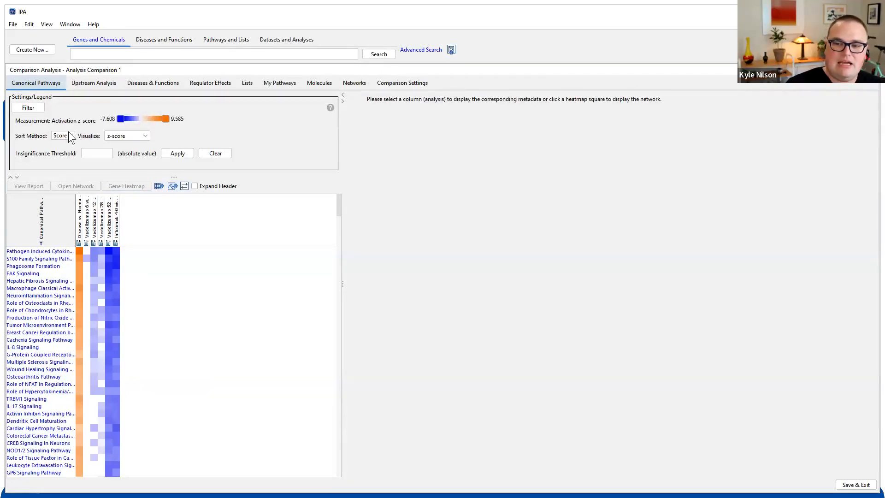
pyautogui.moveTo(81, 122)
pyautogui.mouseDown()
pyautogui.moveTo(1, 125)
pyautogui.moveTo(85, 168)
pyautogui.moveTo(65, 127)
pyautogui.mouseUp()
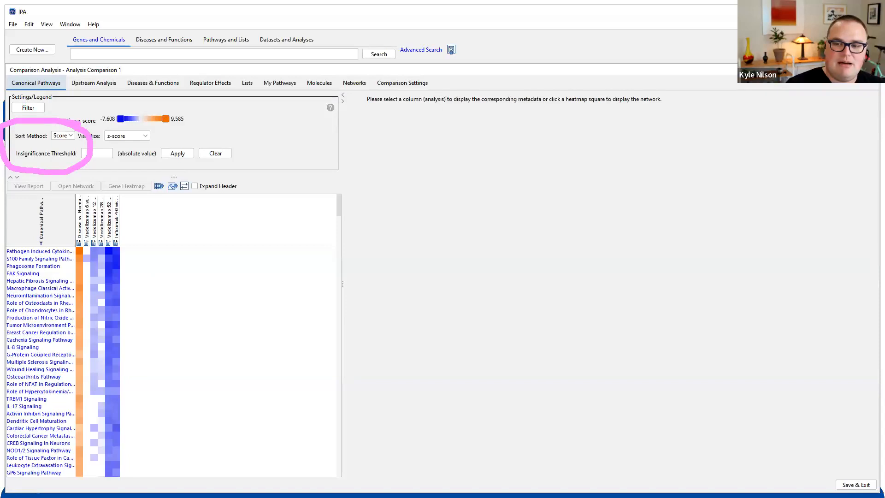
# Sort the canonical pathways by Trend + Score, with the trend highest for Disease vs. Normal and falling to lowest for the last two analyses.
pyautogui.click(63, 135)
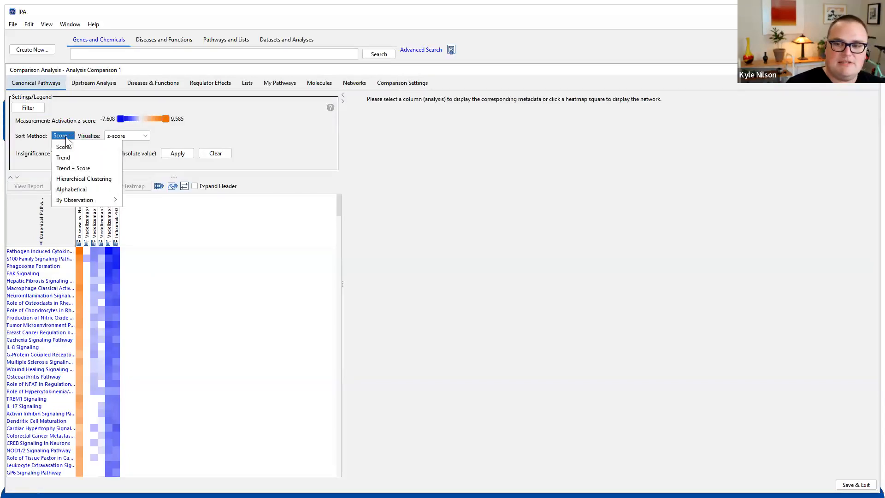
pyautogui.click(113, 167)
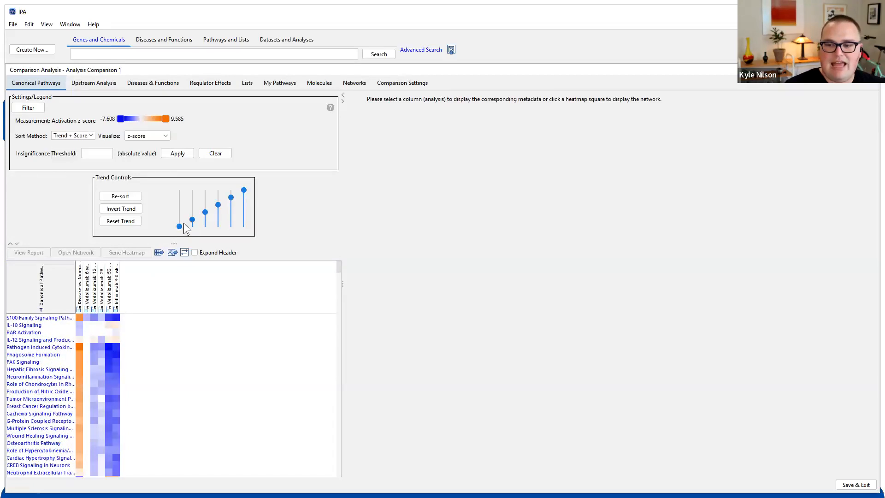
pyautogui.moveTo(180, 226); pyautogui.dragTo(179, 190)
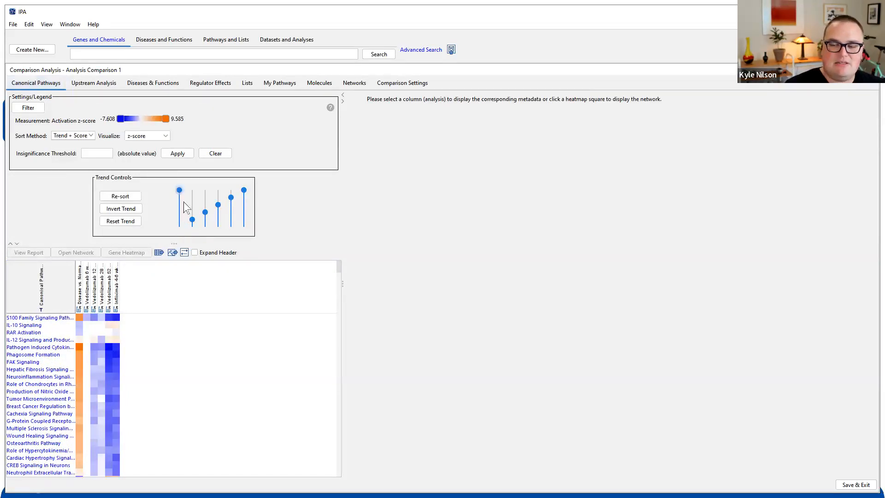
pyautogui.moveTo(194, 220); pyautogui.dragTo(244, 249)
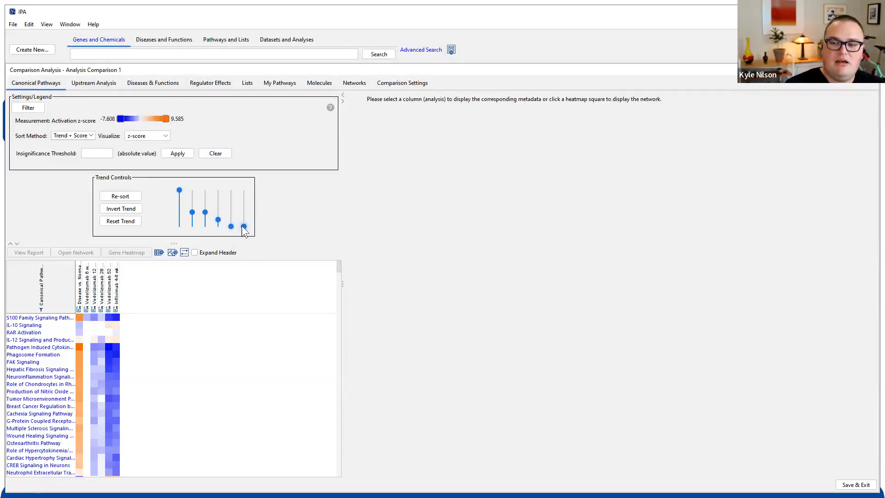
pyautogui.click(111, 195)
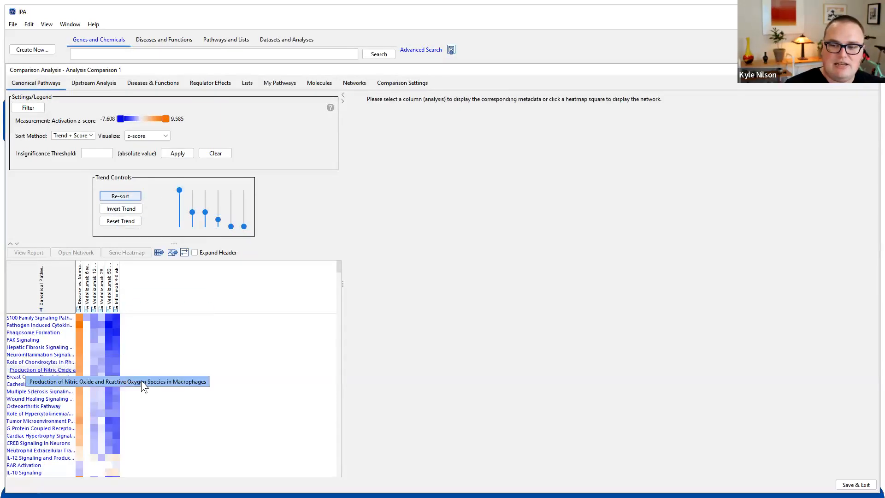
pyautogui.scroll(-5, 143, 380)
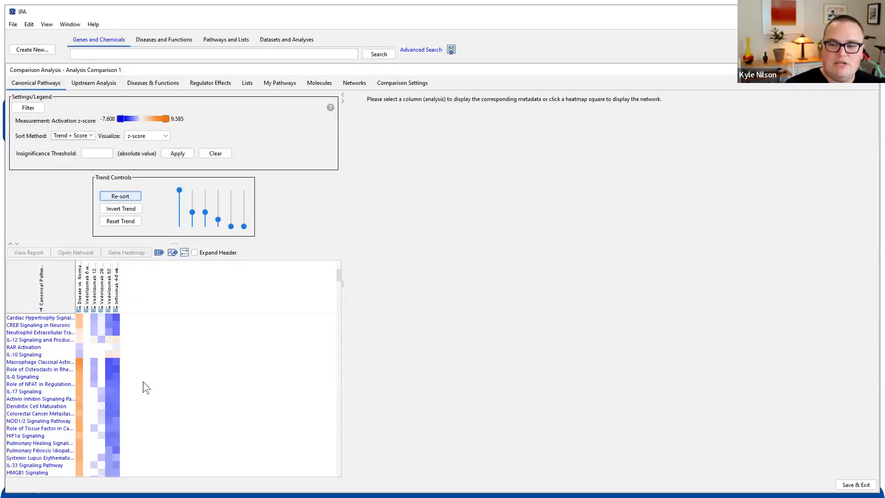
pyautogui.scroll(-12, 143, 381)
pyautogui.scroll(15, 143, 381)
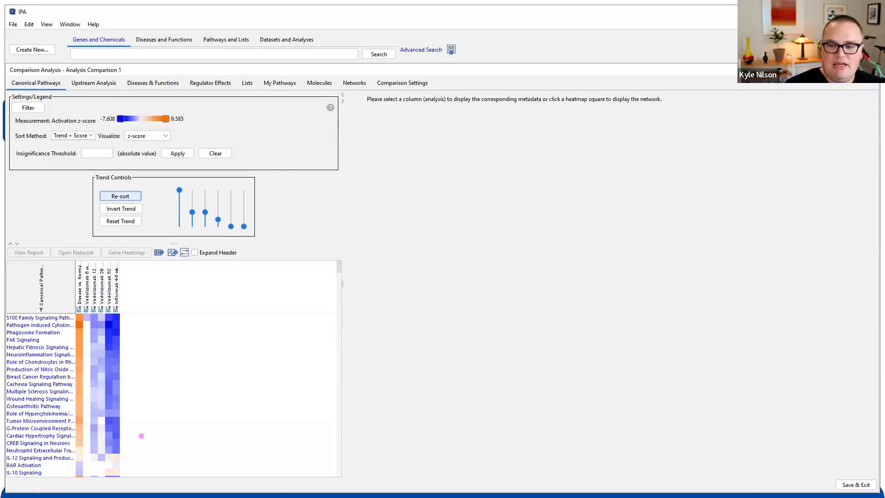
pyautogui.moveTo(134, 460)
pyautogui.mouseDown()
pyautogui.moveTo(147, 459)
pyautogui.moveTo(137, 292)
pyautogui.moveTo(115, 289)
pyautogui.mouseUp()
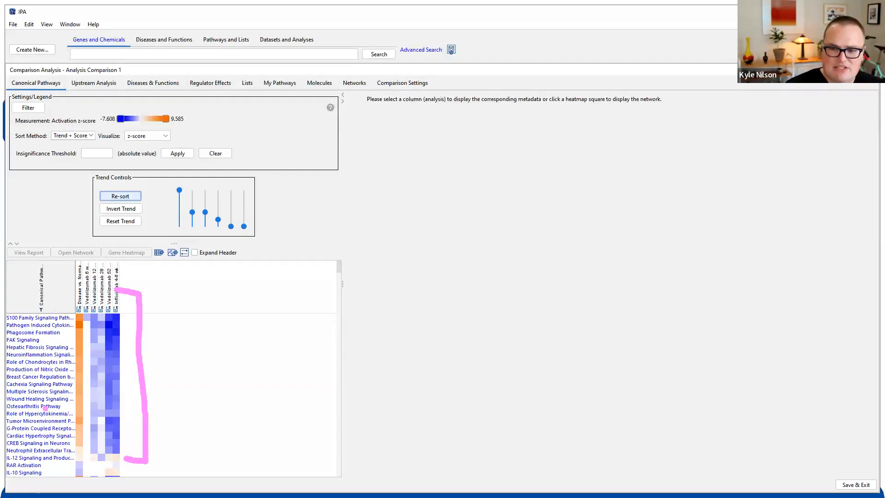
# Sort the canonical pathways heatmap by Hierarchical Clustering.
pyautogui.click(87, 135)
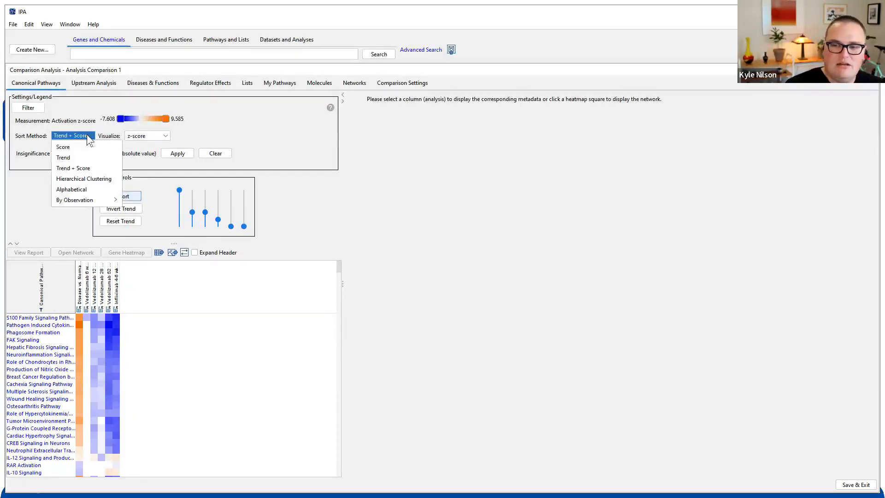
pyautogui.click(97, 179)
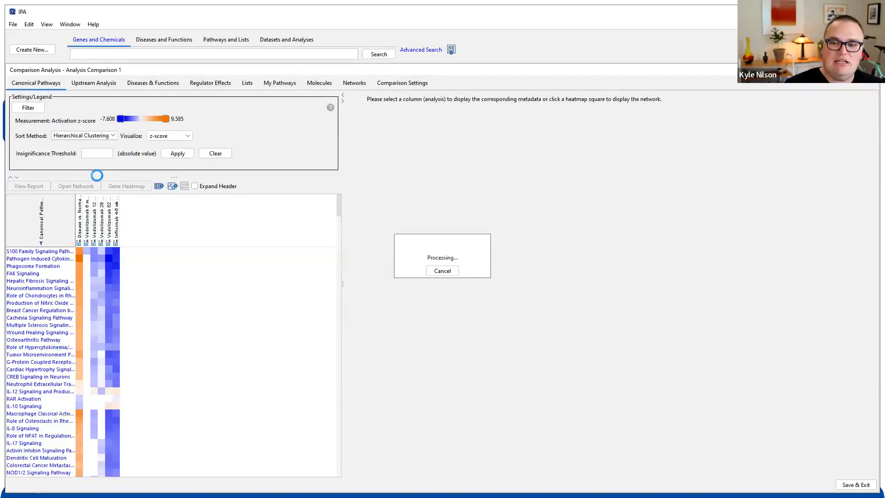
pyautogui.click(89, 136)
pyautogui.click(92, 135)
pyautogui.moveTo(93, 227)
pyautogui.mouseDown()
pyautogui.moveTo(66, 224)
pyautogui.moveTo(78, 418)
pyautogui.moveTo(87, 417)
pyautogui.mouseUp()
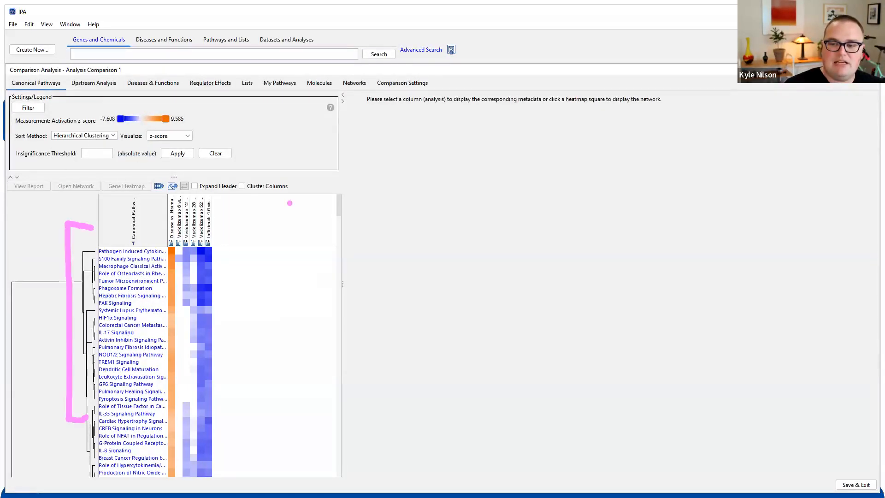
pyautogui.press('Escape')
# Turn Cluster Columns on and back off, and expand the heatmap header to show the full analysis names.
pyautogui.click(243, 186)
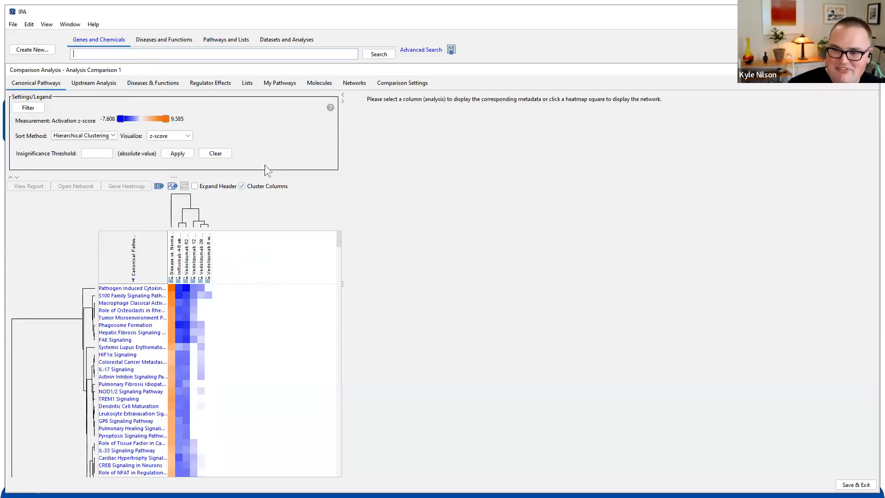
pyautogui.click(242, 186)
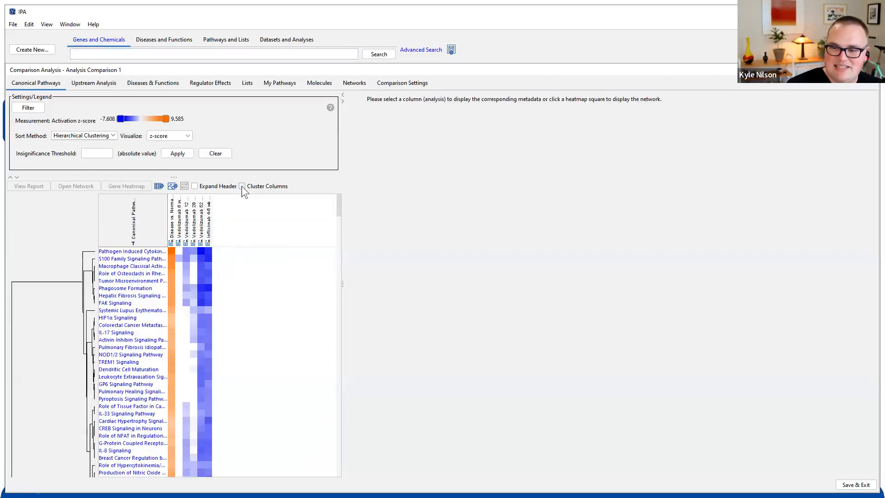
pyautogui.click(194, 186)
pyautogui.scroll(-1, 340, 203)
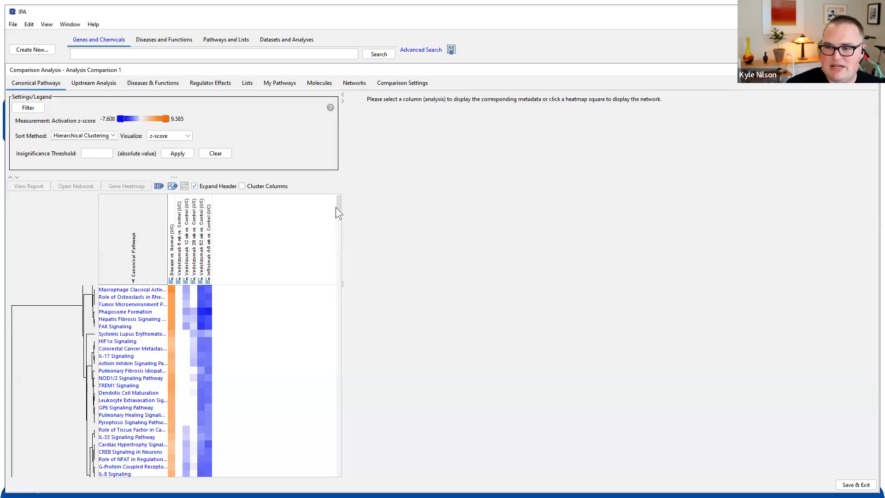
pyautogui.moveTo(337, 209)
pyautogui.mouseDown()
pyautogui.moveTo(334, 256)
pyautogui.moveTo(330, 205)
pyautogui.mouseUp()
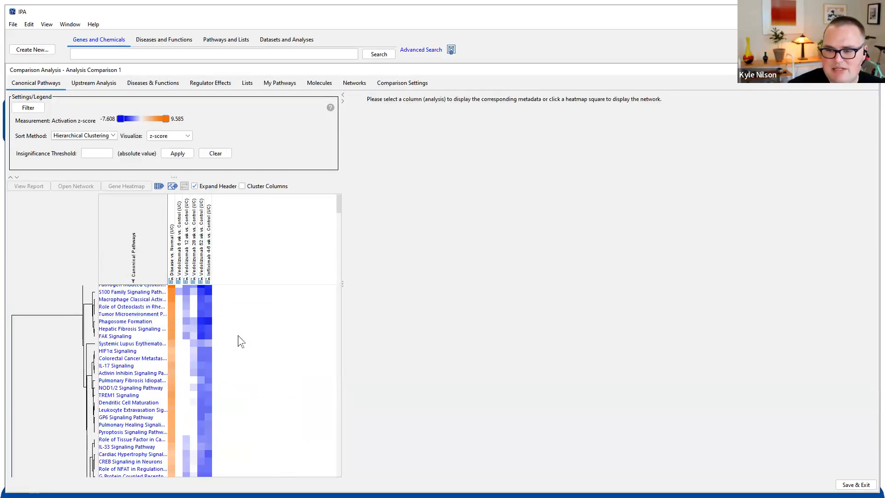
pyautogui.scroll(1, 238, 336)
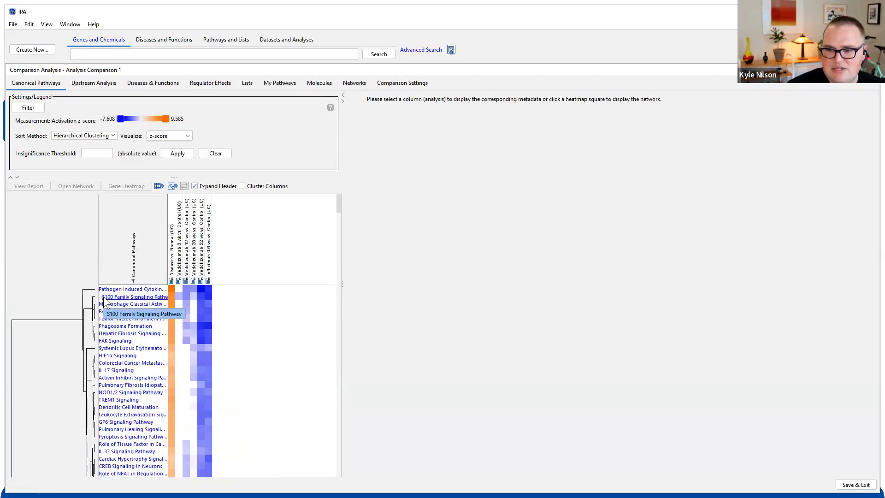
# Compare the S100 Family Signaling Pathway overlays for Infliximab 4-6 wk vs. Control (UC) and Disease vs. Normal (UC), ending on the Infliximab overlay.
pyautogui.moveTo(177, 299)
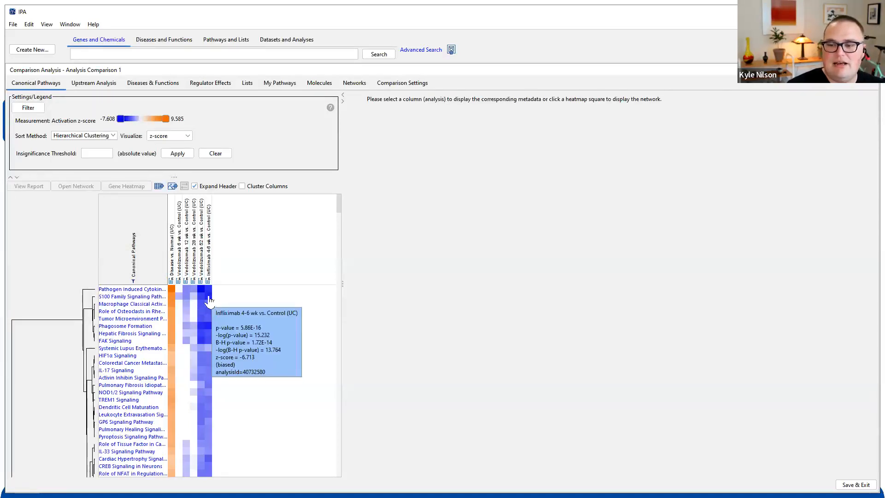
pyautogui.click(209, 296)
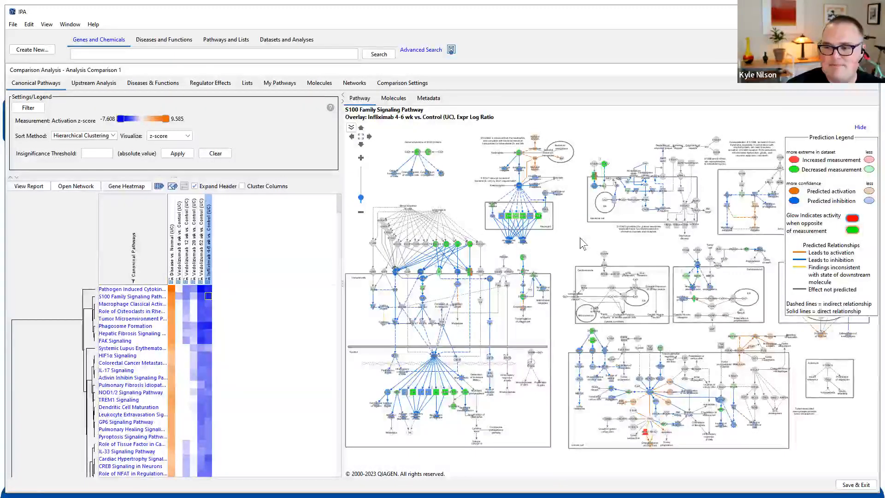
pyautogui.moveTo(193, 320)
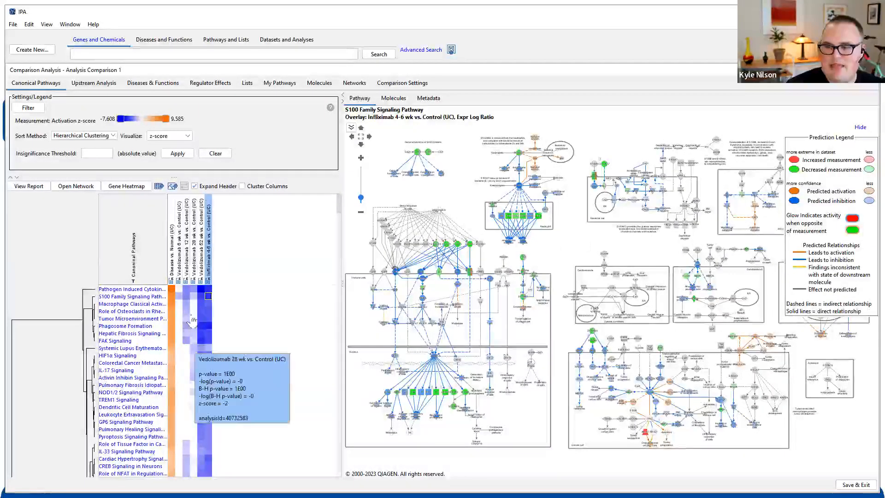
pyautogui.click(172, 298)
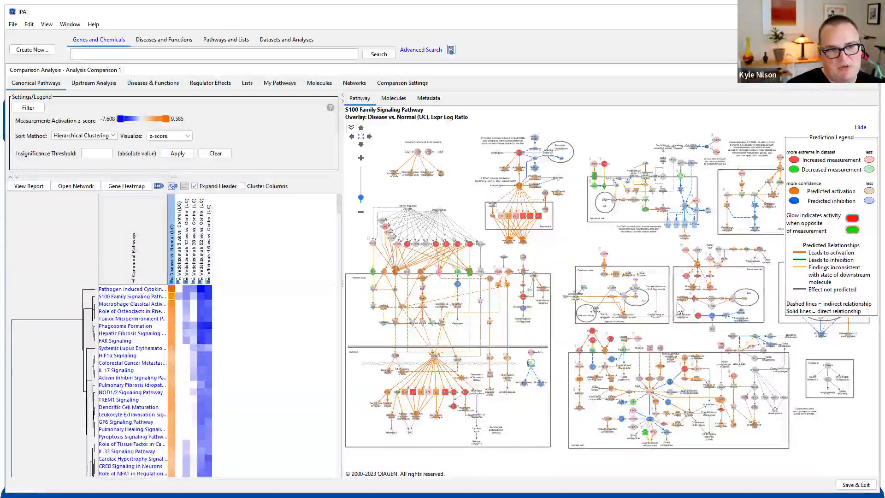
pyautogui.click(208, 296)
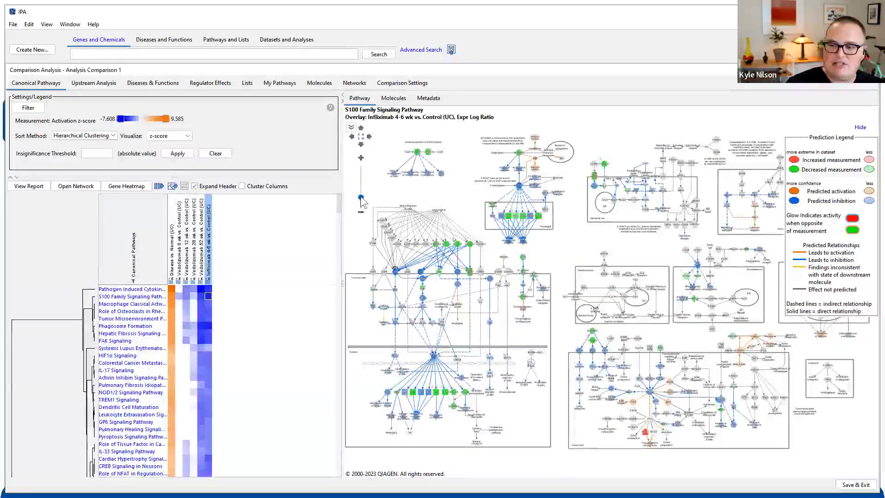
# Examine the S100A8/9, S100A7 and neutrophil region of the Infliximab-overlaid pathway up close.
pyautogui.moveTo(361, 197); pyautogui.dragTo(361, 188)
pyautogui.click(353, 136)
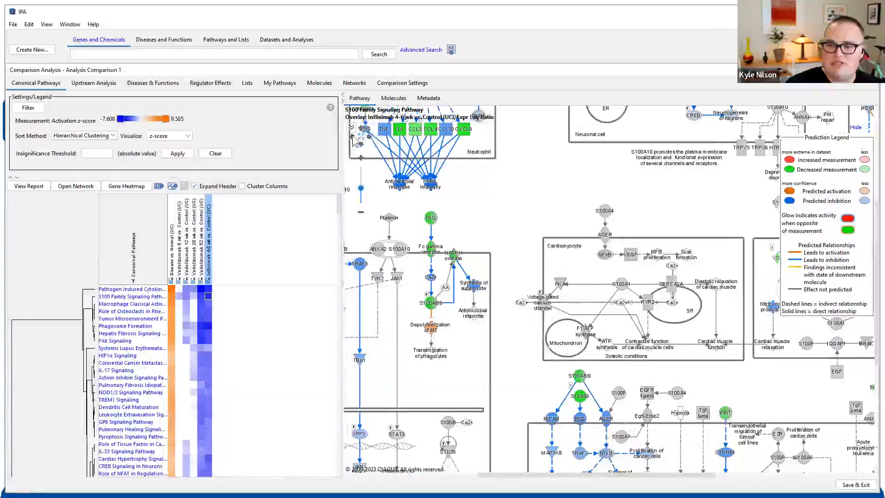
pyautogui.click(361, 129)
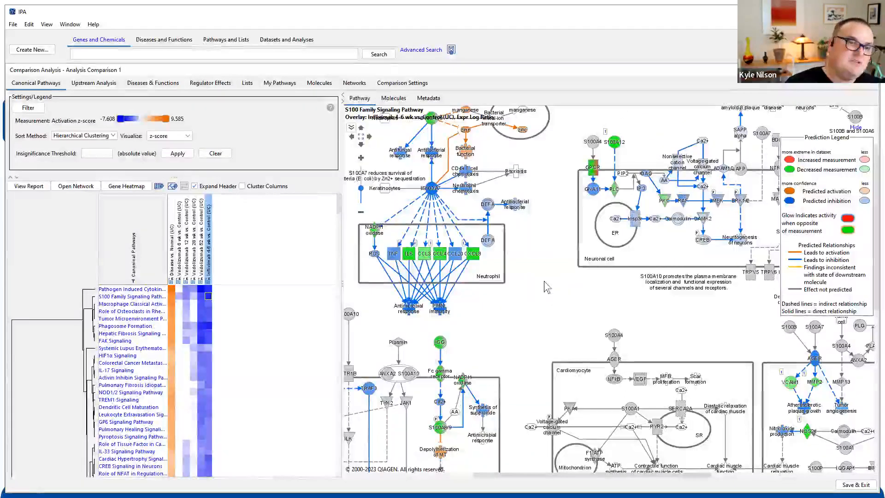
pyautogui.moveTo(544, 281); pyautogui.dragTo(624, 361)
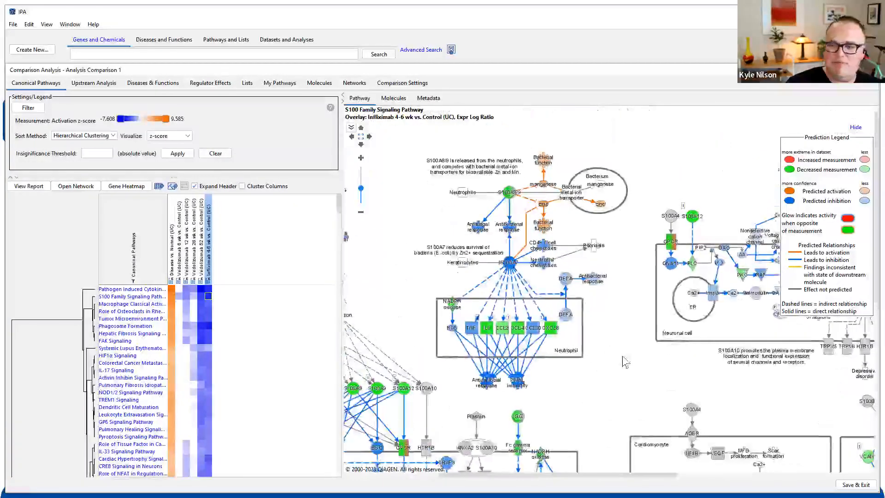
pyautogui.moveTo(566, 294)
pyautogui.scroll(2, 566, 294)
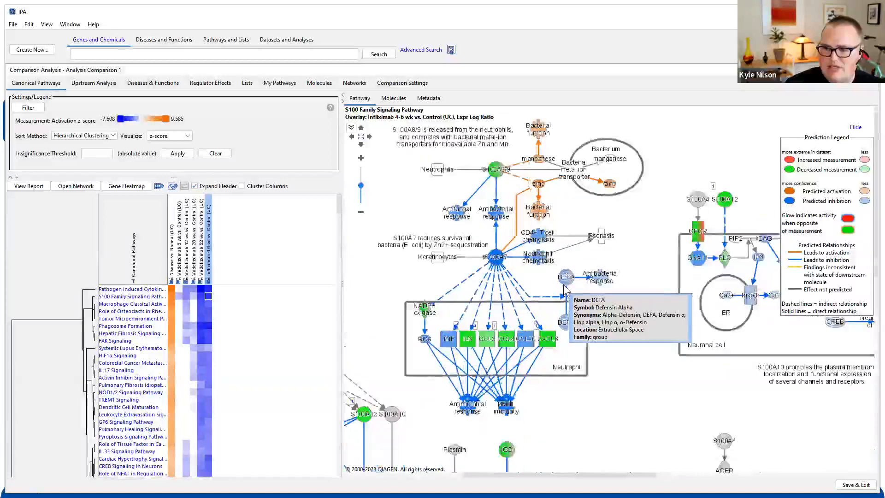
pyautogui.moveTo(630, 261); pyautogui.dragTo(651, 285)
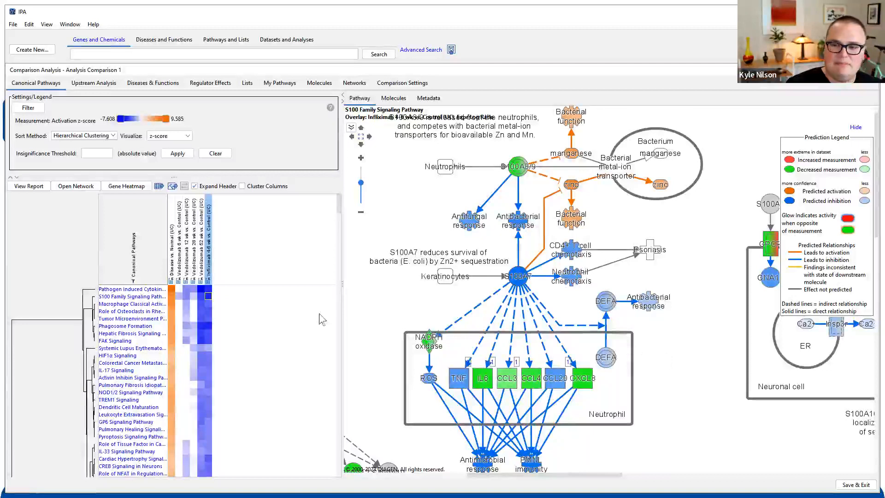
pyautogui.moveTo(42, 162)
pyautogui.mouseDown()
pyautogui.moveTo(186, 200)
pyautogui.moveTo(168, 206)
pyautogui.mouseUp()
pyautogui.moveTo(73, 213); pyautogui.dragTo(70, 284)
pyautogui.moveTo(51, 230)
pyautogui.mouseDown()
pyautogui.moveTo(76, 210)
pyautogui.moveTo(98, 226)
pyautogui.mouseUp()
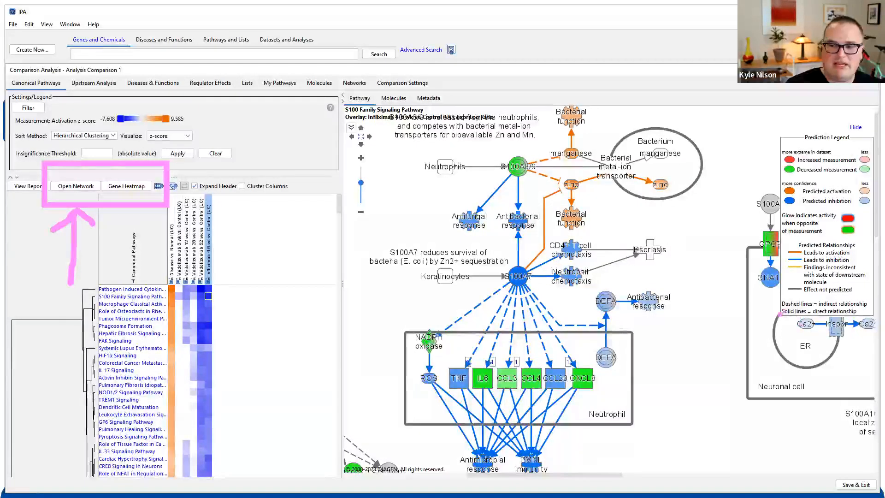
pyautogui.moveTo(131, 220)
pyautogui.mouseDown()
pyautogui.moveTo(148, 274)
pyautogui.moveTo(134, 212)
pyautogui.moveTo(161, 226)
pyautogui.mouseUp()
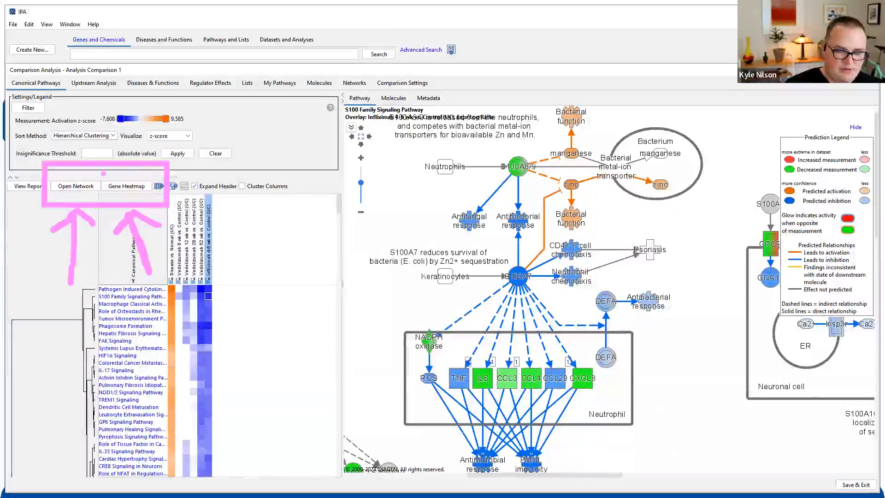
pyautogui.press('Escape')
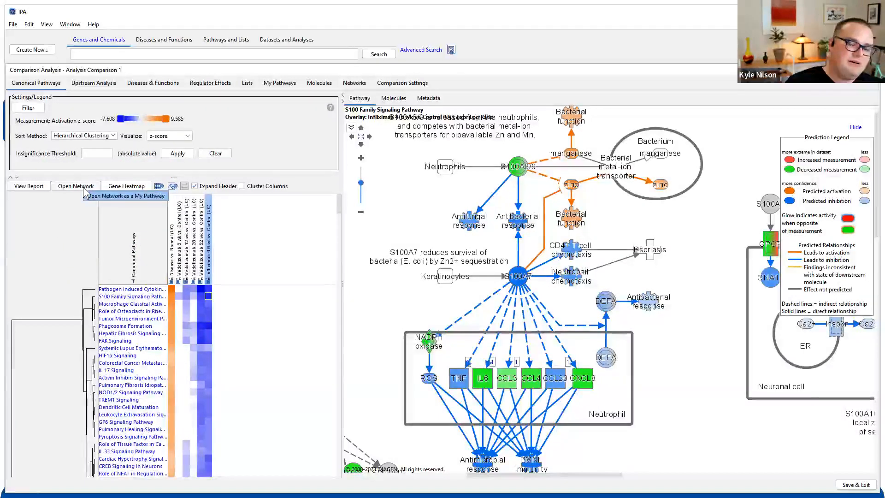
# Open the S100 Family Signaling Pathway network in its own maximized window, hide its legend, and frame the neutrophil region.
pyautogui.click(83, 187)
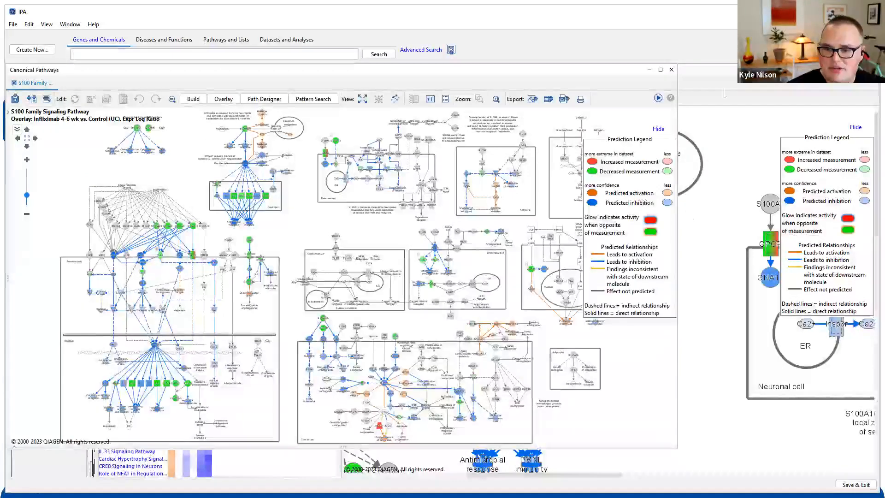
pyautogui.click(661, 70)
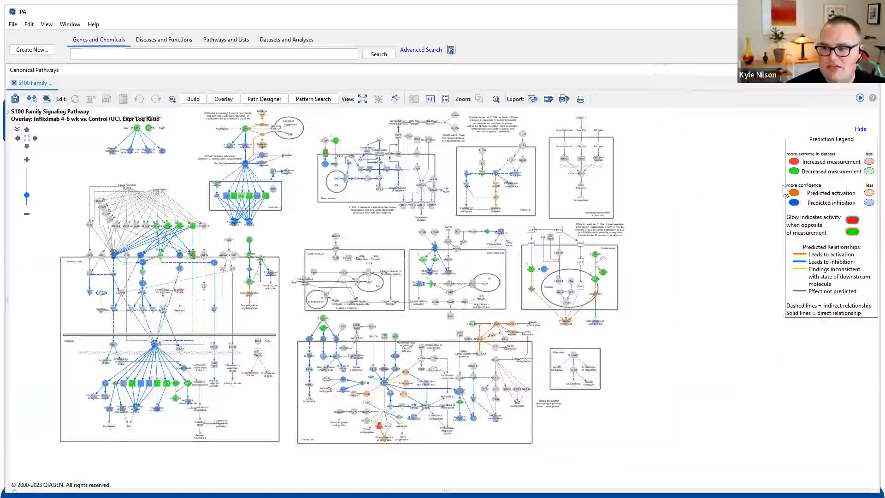
pyautogui.click(860, 129)
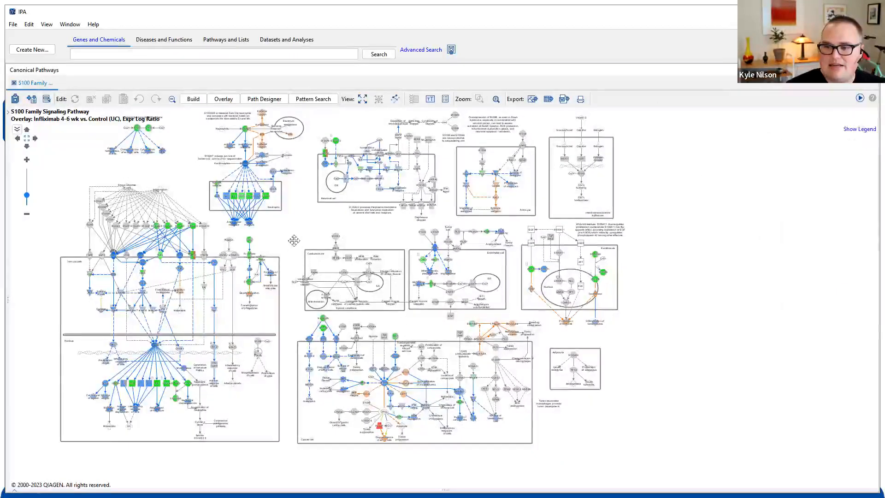
pyautogui.scroll(2, 348, 296)
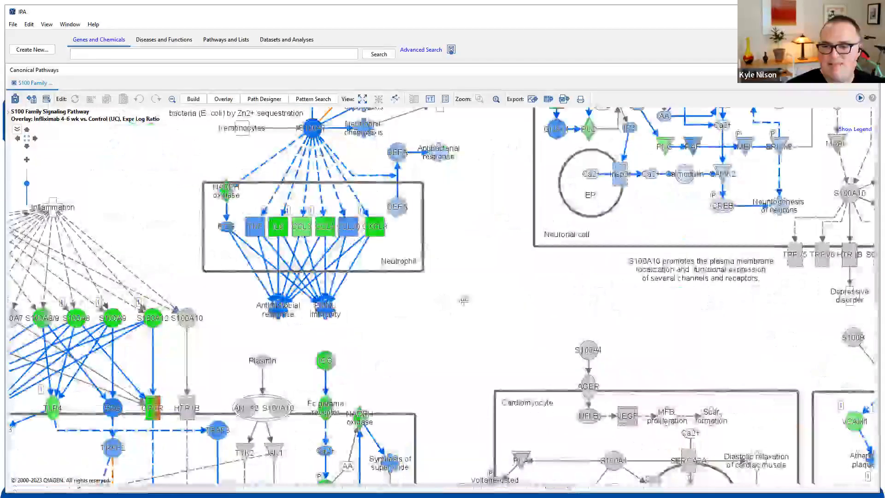
pyautogui.moveTo(417, 250); pyautogui.dragTo(496, 392)
pyautogui.moveTo(215, 75)
pyautogui.mouseDown()
pyautogui.moveTo(195, 82)
pyautogui.moveTo(240, 125)
pyautogui.moveTo(234, 84)
pyautogui.mouseUp()
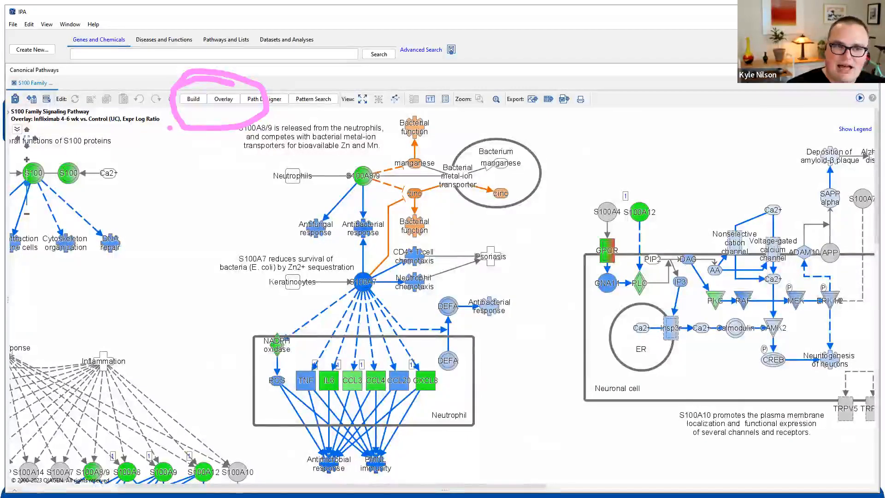
pyautogui.moveTo(224, 117); pyautogui.dragTo(225, 184)
pyautogui.moveTo(211, 126)
pyautogui.mouseDown()
pyautogui.moveTo(223, 114)
pyautogui.moveTo(241, 123)
pyautogui.mouseUp()
pyautogui.press('Escape')
# Open the Analyses, Datasets & Lists overlay tool for the pathway and select the Infliximab 4-6 wk vs. Control (UC) entry.
pyautogui.click(223, 98)
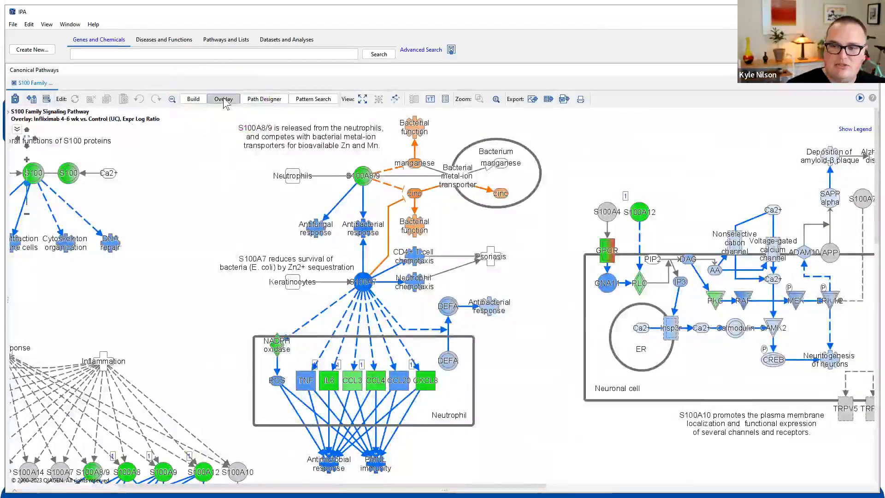
pyautogui.click(228, 116)
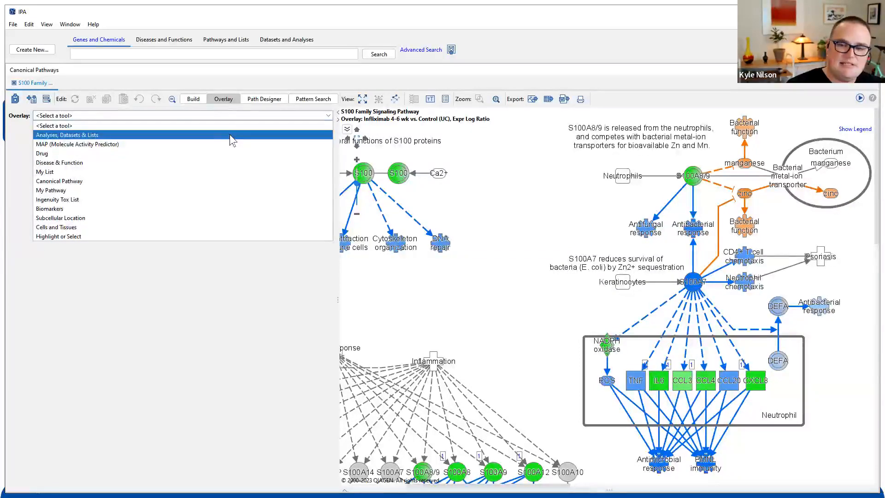
pyautogui.click(229, 134)
pyautogui.click(77, 212)
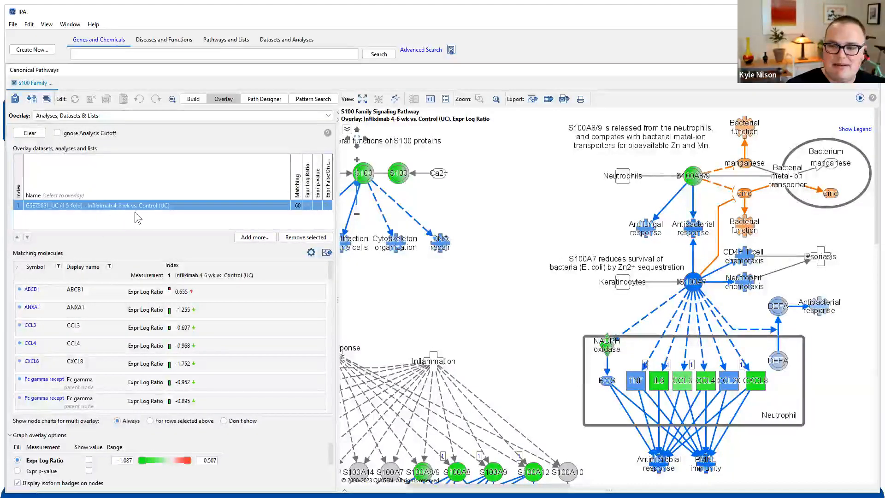
pyautogui.moveTo(262, 225)
pyautogui.mouseDown()
pyautogui.moveTo(228, 254)
pyautogui.moveTo(281, 239)
pyautogui.moveTo(242, 222)
pyautogui.mouseUp()
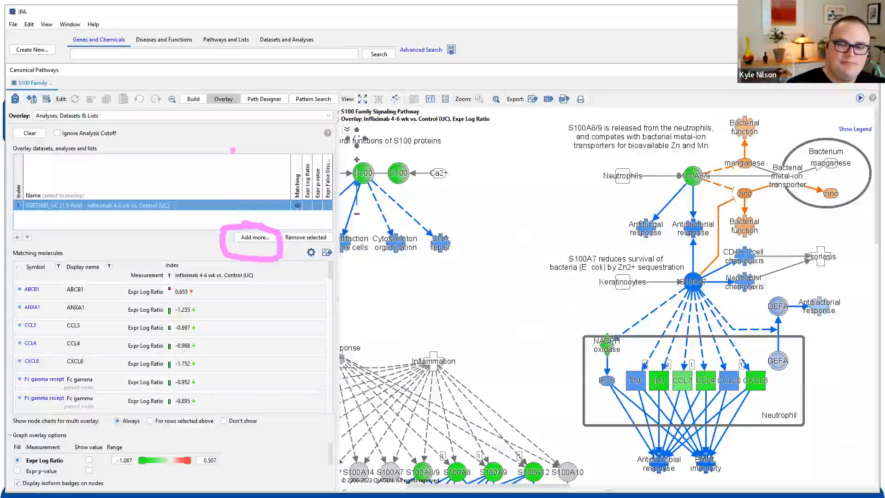
pyautogui.moveTo(225, 71)
pyautogui.mouseDown()
pyautogui.moveTo(225, 90)
pyautogui.moveTo(247, 82)
pyautogui.mouseUp()
pyautogui.moveTo(35, 124); pyautogui.dragTo(115, 121)
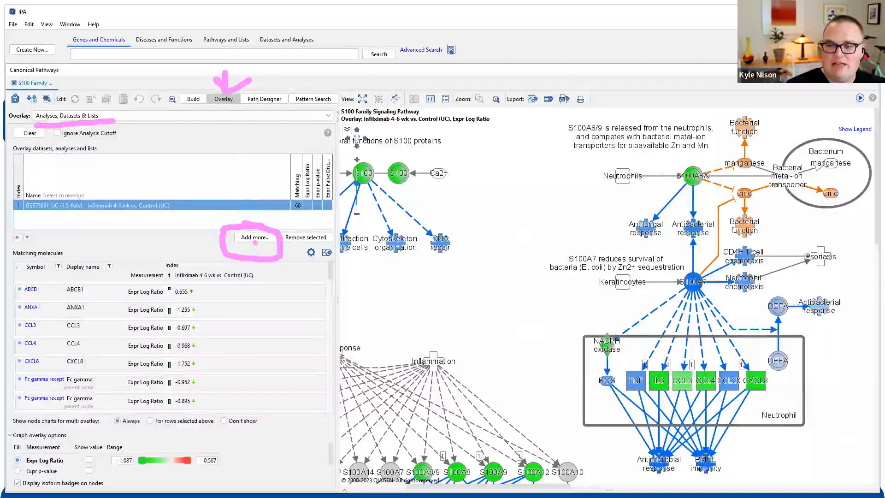
# Add the Disease vs. Normal, Infliximab 4-6 wk and Vedolizumab 6, 12, 28 and 52 wk analyses from GSE73661_UC (1.5-fold) to the pathway overlay.
pyautogui.click(255, 241)
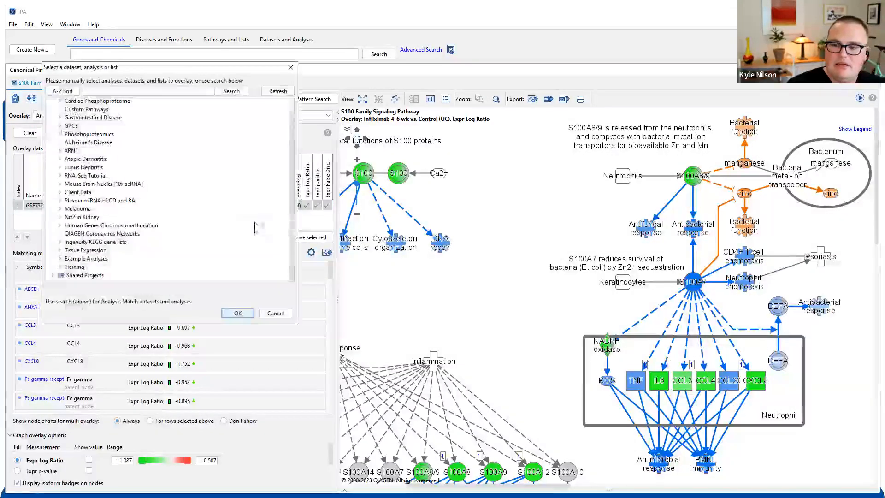
pyautogui.click(61, 118)
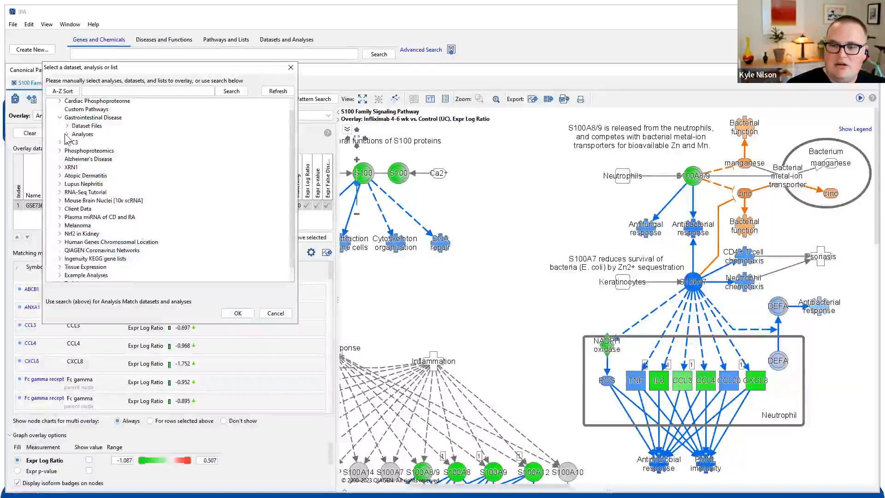
pyautogui.click(66, 134)
pyautogui.click(74, 143)
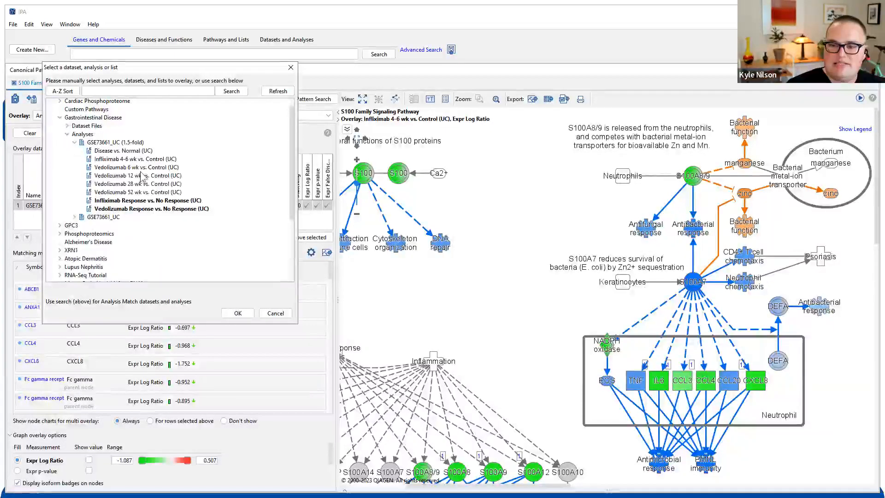
pyautogui.moveTo(144, 169); pyautogui.dragTo(138, 189)
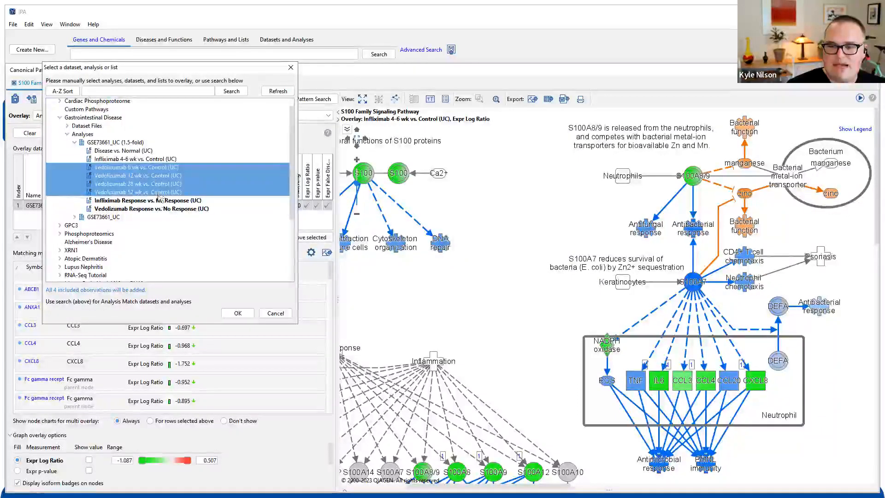
pyautogui.click(143, 161)
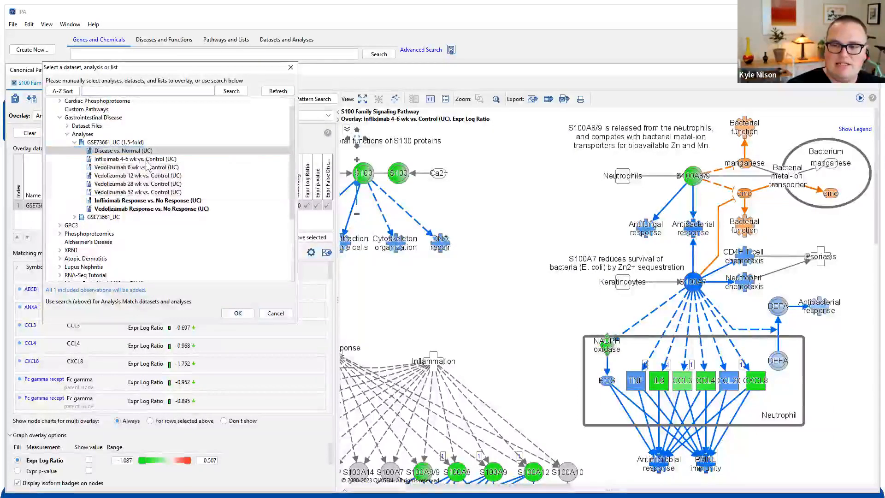
pyautogui.keyDown('ctrl'); pyautogui.click(156, 190); pyautogui.keyUp('ctrl')
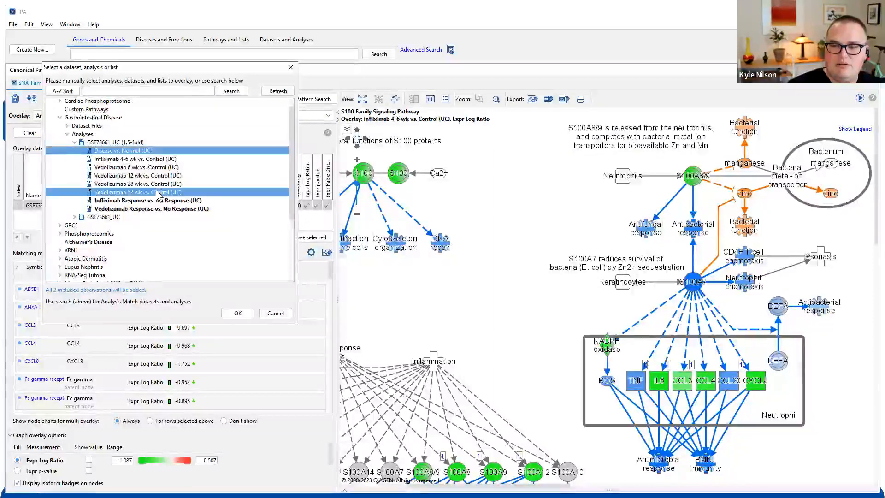
pyautogui.click(147, 152)
pyautogui.keyDown('shift'); pyautogui.click(157, 192); pyautogui.keyUp('shift')
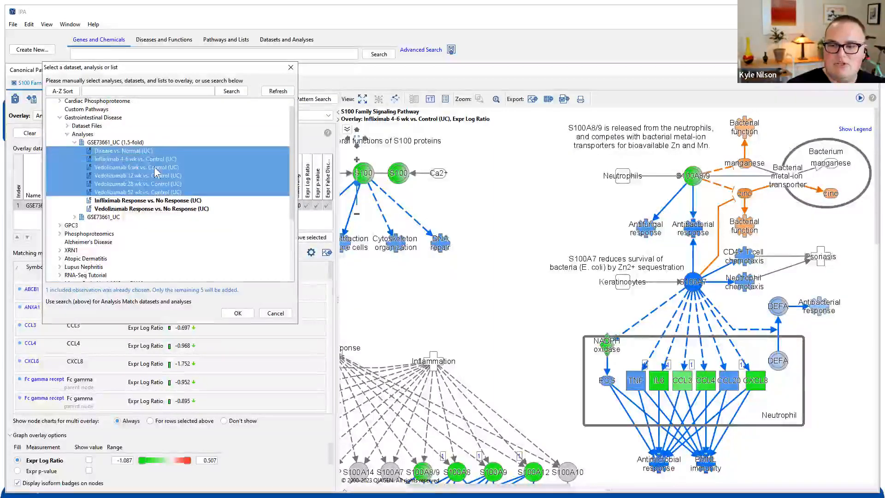
pyautogui.click(238, 314)
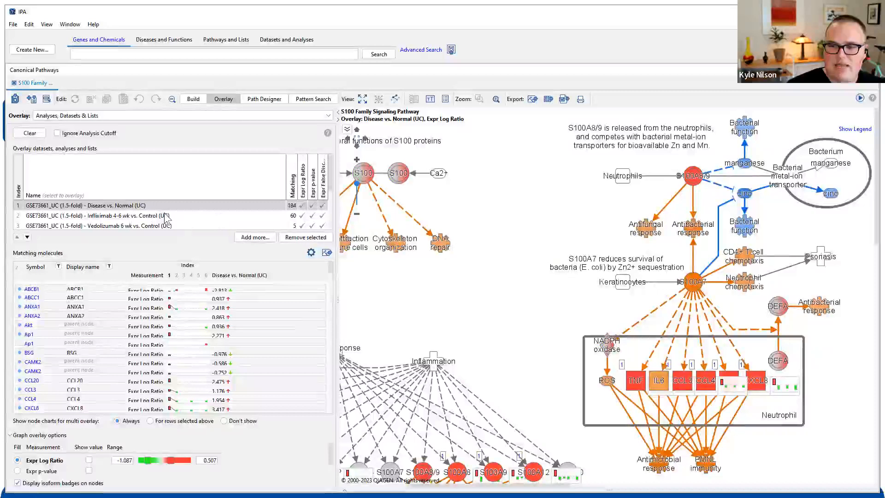
# Move the Infliximab 4-6 wk vs. Control (UC) analysis to the end of the overlay list, after the Vedolizumab analyses.
pyautogui.click(139, 217)
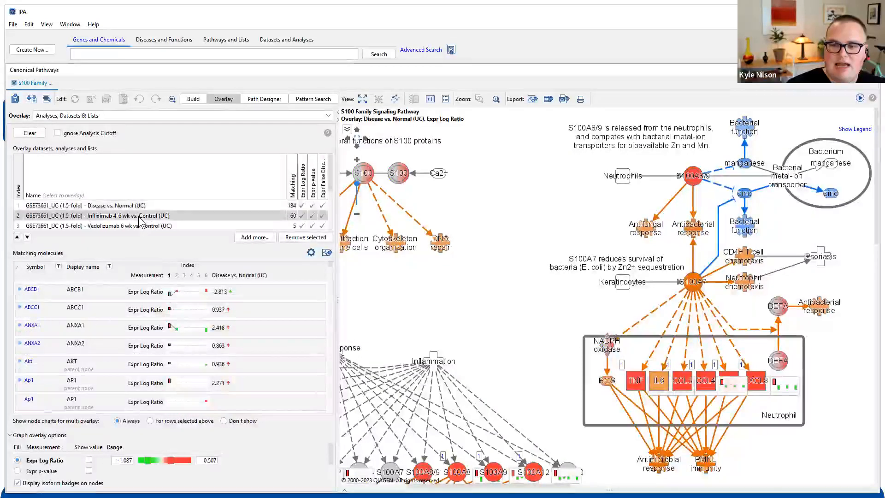
pyautogui.click(28, 236)
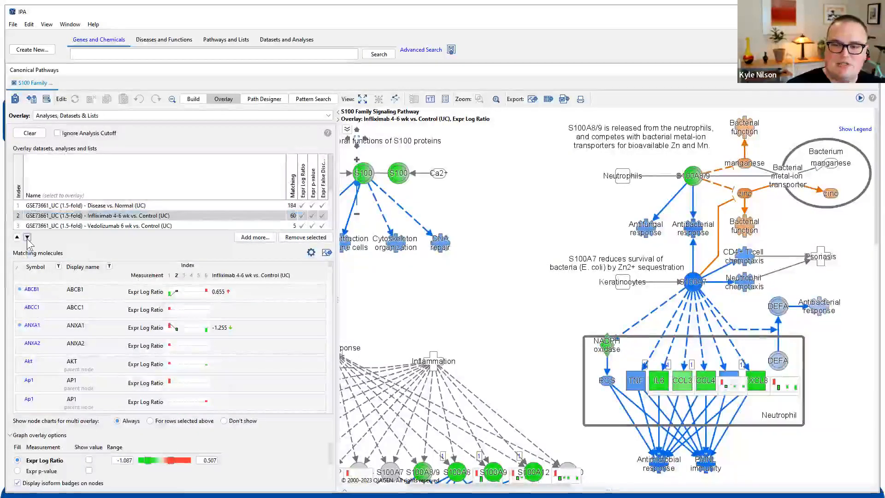
pyautogui.click(27, 237)
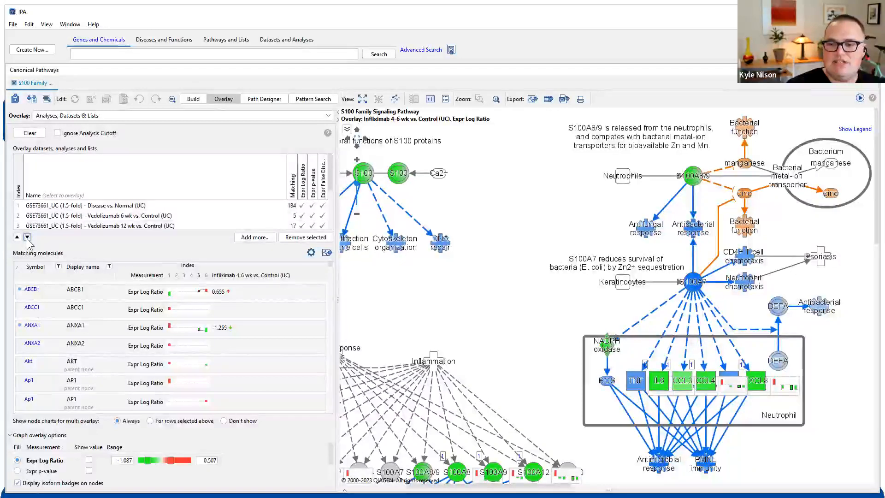
pyautogui.scroll(-2, 331, 214)
pyautogui.scroll(-2, 331, 214)
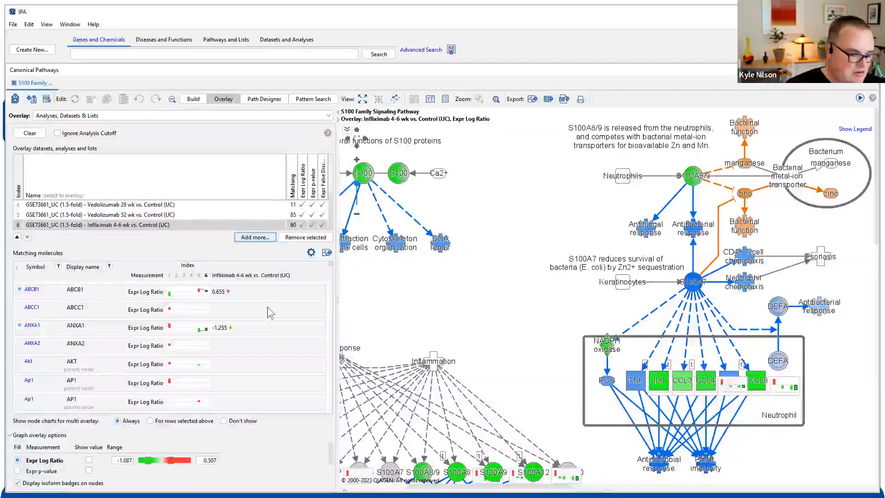
pyautogui.moveTo(252, 274)
pyautogui.mouseDown()
pyautogui.moveTo(290, 410)
pyautogui.moveTo(242, 427)
pyautogui.mouseUp()
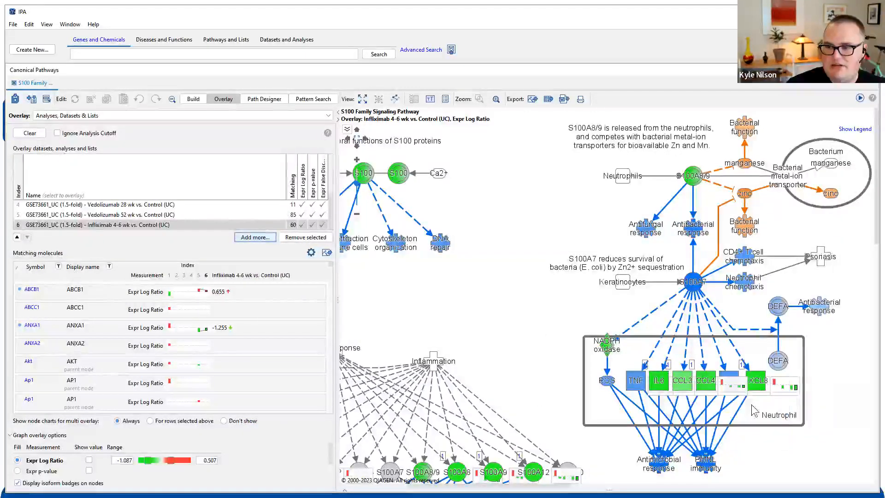
# Enlarge the Expr Log Ratio bar charts on the S100A8, S100A12 and S100A9 nodes below Inflammation to compare the overlaid analyses.
pyautogui.moveTo(754, 410); pyautogui.dragTo(687, 262)
pyautogui.moveTo(473, 267)
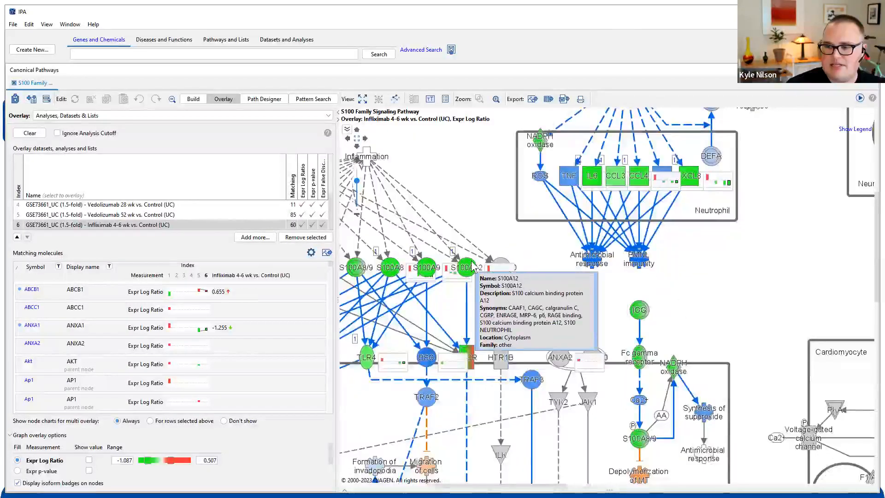
pyautogui.scroll(3, 474, 268)
pyautogui.moveTo(550, 393); pyautogui.dragTo(703, 385)
pyautogui.moveTo(495, 293)
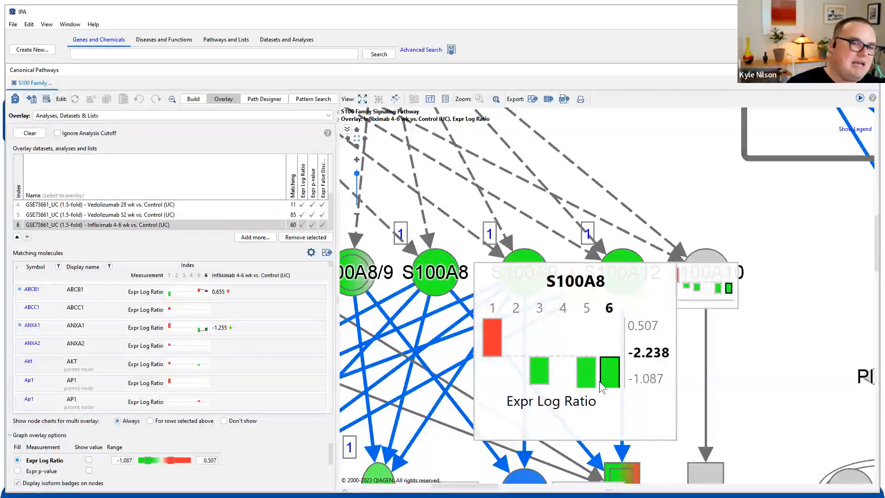
pyautogui.click(724, 286)
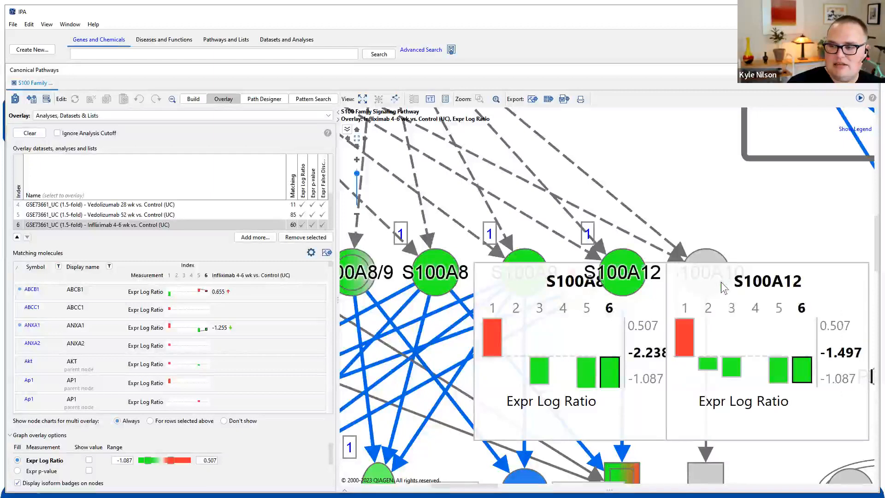
pyautogui.click(529, 256)
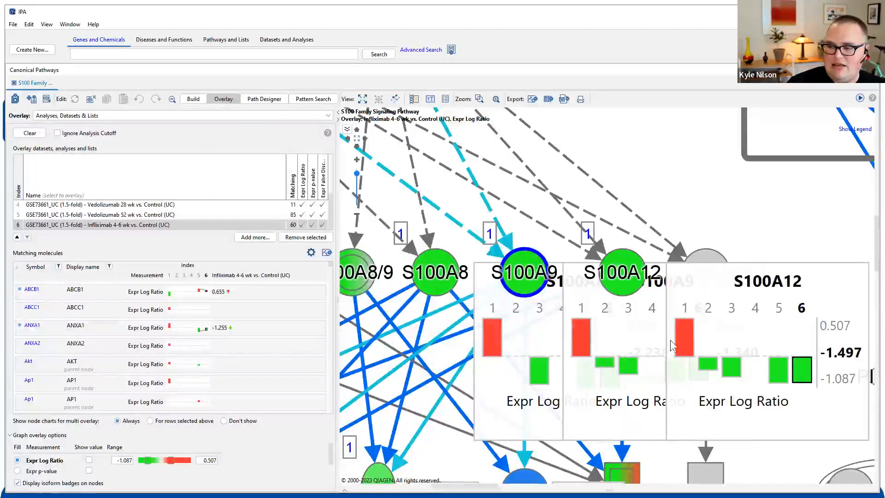
# Examine the receptors and nuclear signaling targets downstream of the S100 proteins, and minimize the pathway window to return to Analysis Comparison 1.
pyautogui.scroll(-4, 671, 342)
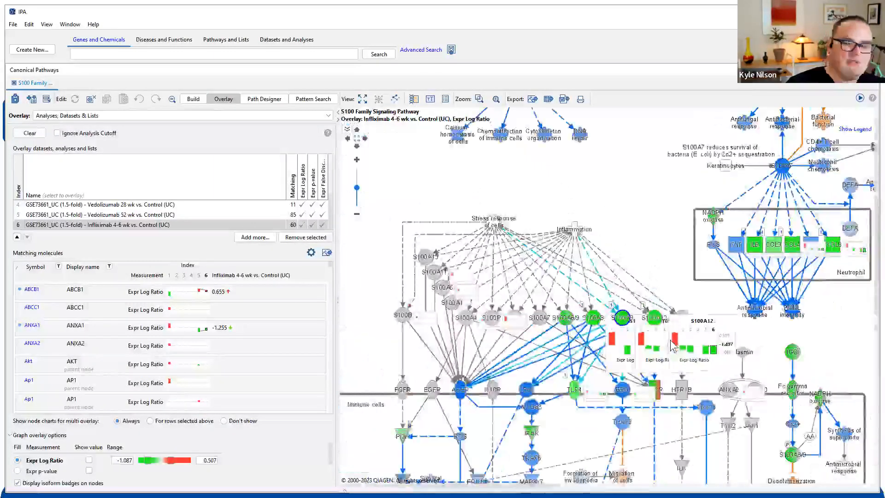
pyautogui.scroll(-2, 671, 343)
pyautogui.moveTo(751, 257); pyautogui.dragTo(590, 127)
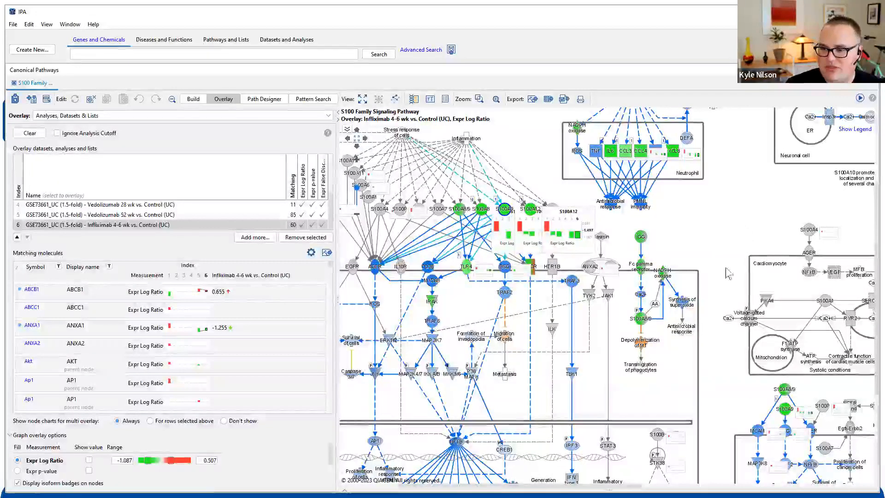
pyautogui.moveTo(459, 332); pyautogui.dragTo(574, 244)
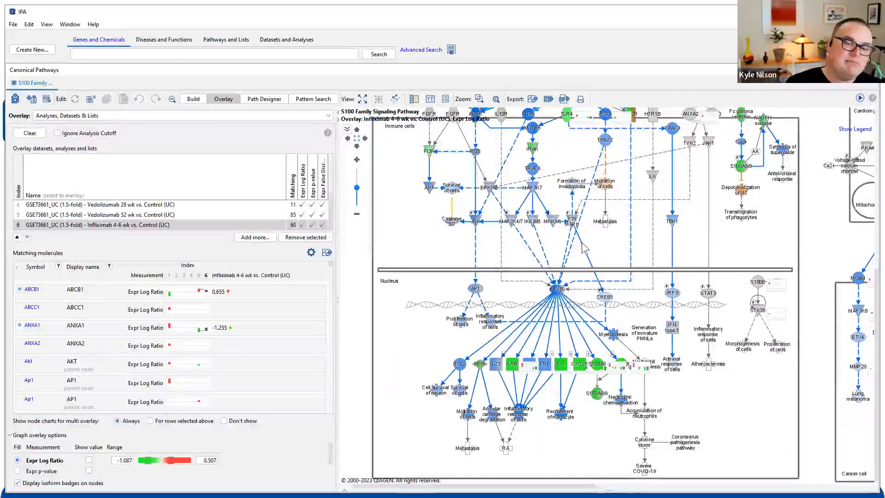
pyautogui.scroll(2, 574, 304)
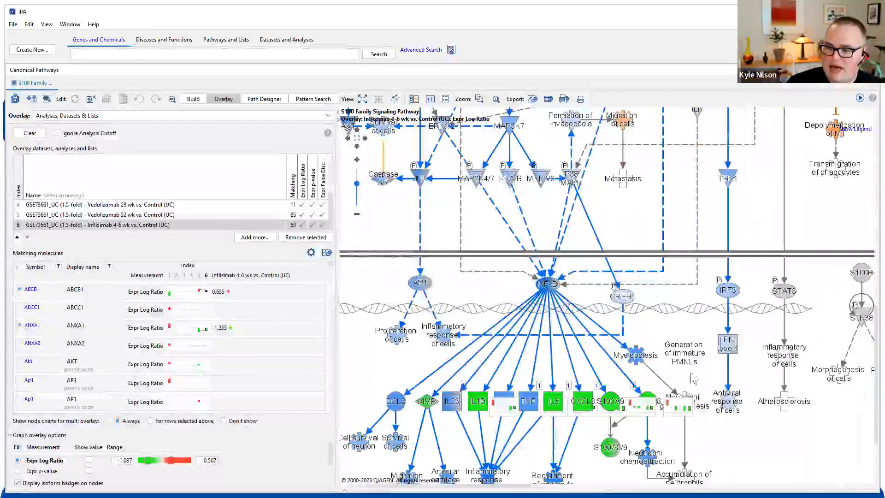
pyautogui.moveTo(746, 427); pyautogui.dragTo(741, 348)
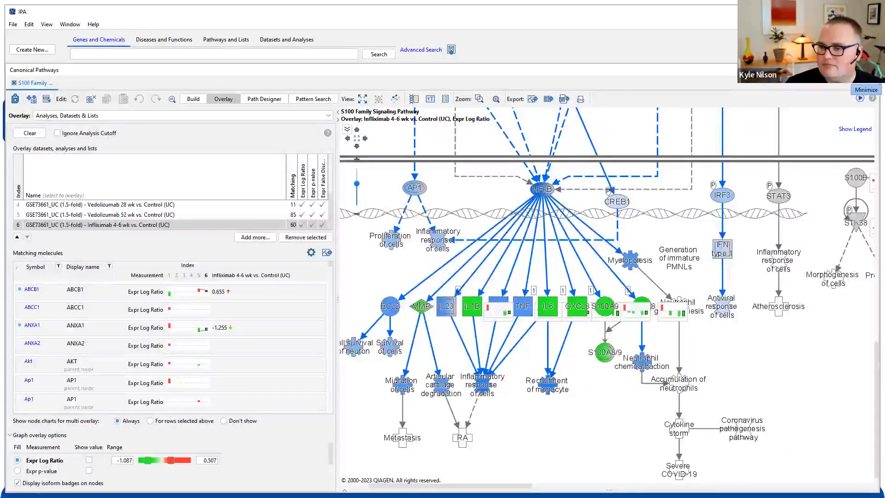
pyautogui.click(853, 72)
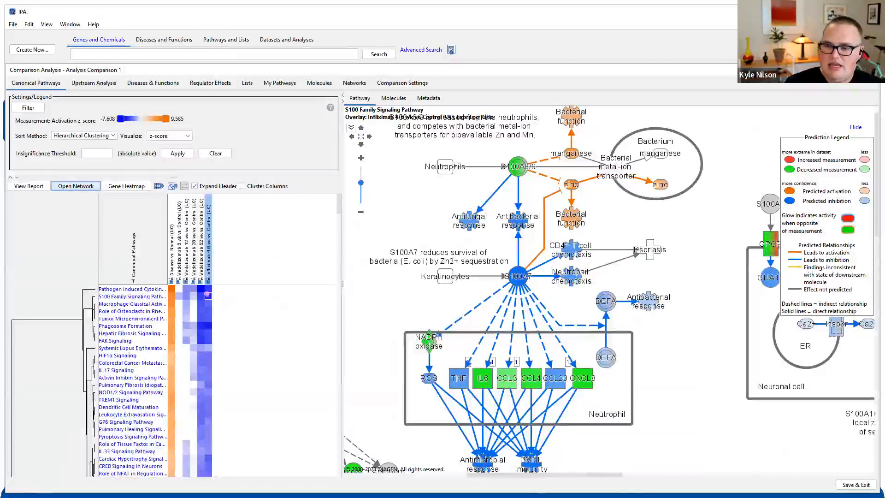
pyautogui.moveTo(502, 196)
pyautogui.mouseDown()
pyautogui.moveTo(454, 374)
pyautogui.moveTo(530, 423)
pyautogui.mouseUp()
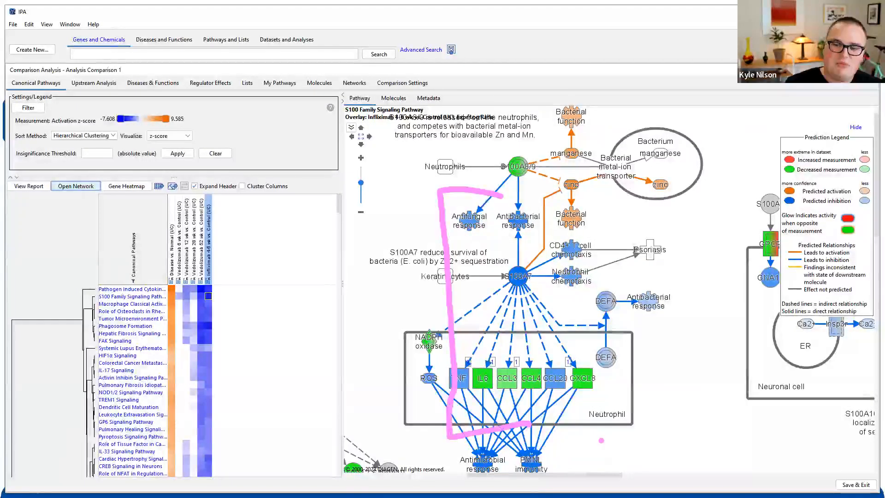
pyautogui.moveTo(68, 198); pyautogui.dragTo(69, 233)
pyautogui.moveTo(55, 201); pyautogui.dragTo(89, 199)
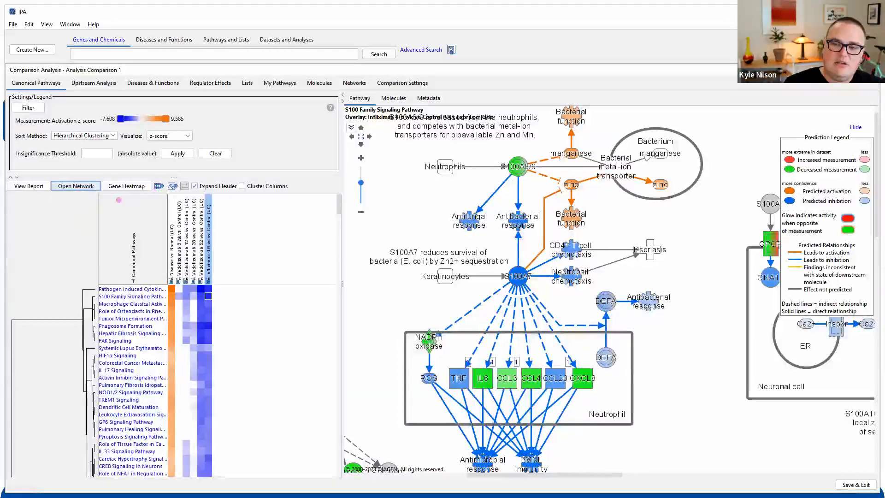
pyautogui.moveTo(118, 200)
pyautogui.mouseDown()
pyautogui.moveTo(111, 207)
pyautogui.moveTo(130, 225)
pyautogui.mouseUp()
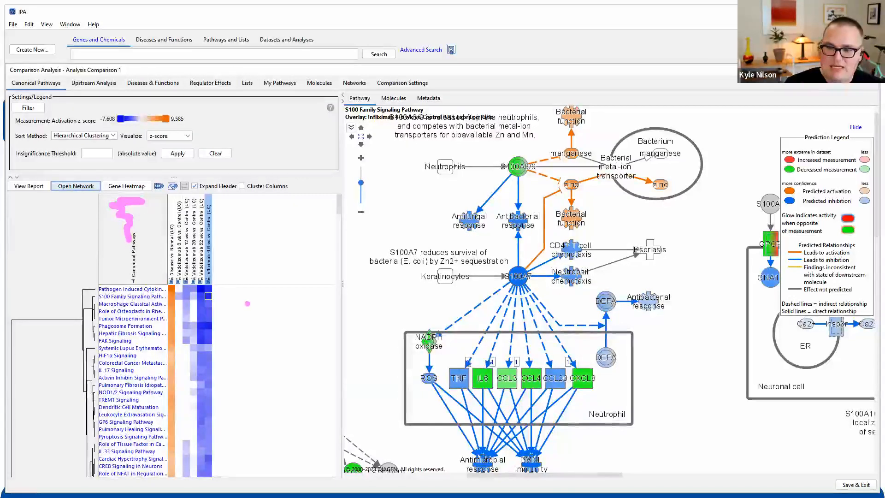
pyautogui.press('e')
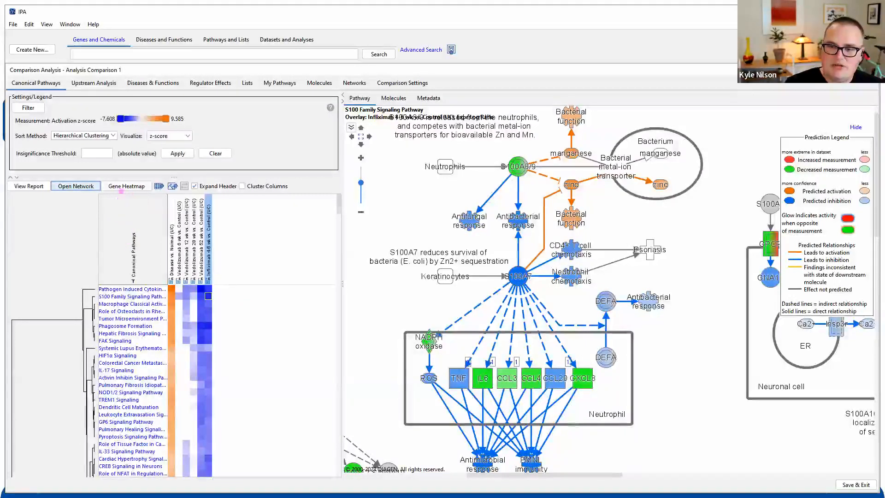
# Open the gene heatmap for the S100 Family Signaling Pathway in a maximized window and look through its genes to the end.
pyautogui.click(126, 185)
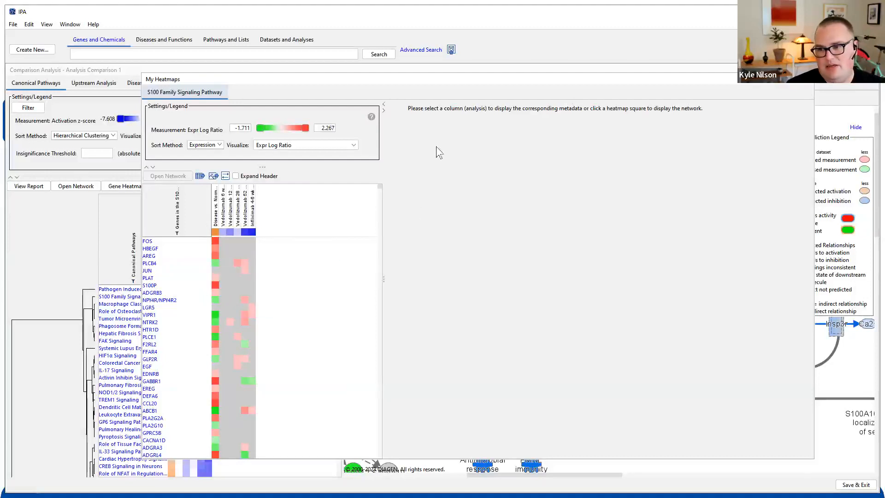
pyautogui.click(792, 79)
pyautogui.scroll(-3, 133, 325)
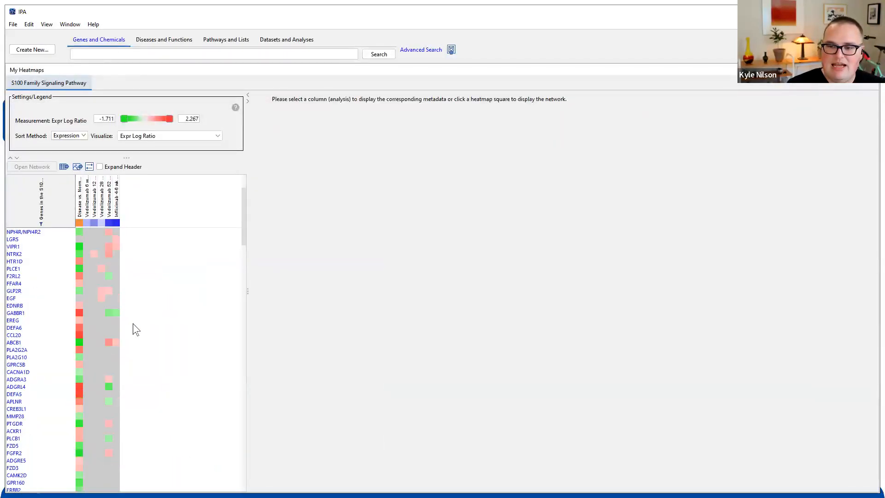
pyautogui.scroll(-7, 143, 331)
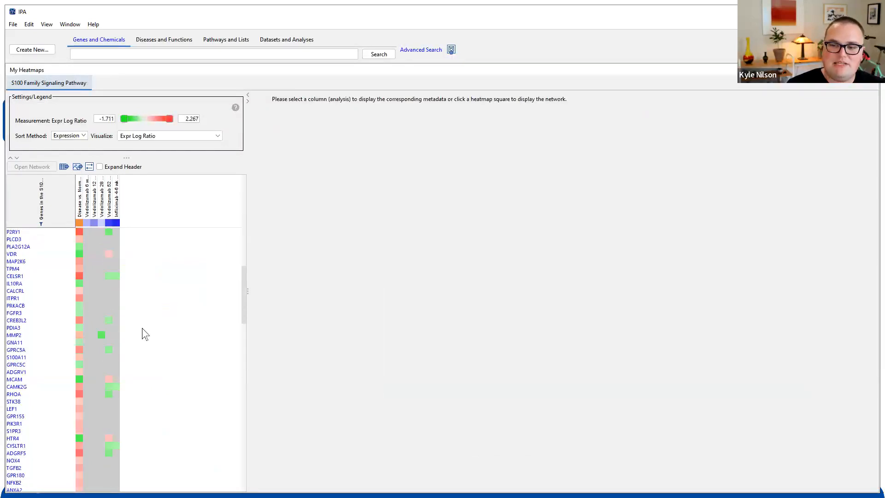
pyautogui.scroll(-10, 142, 330)
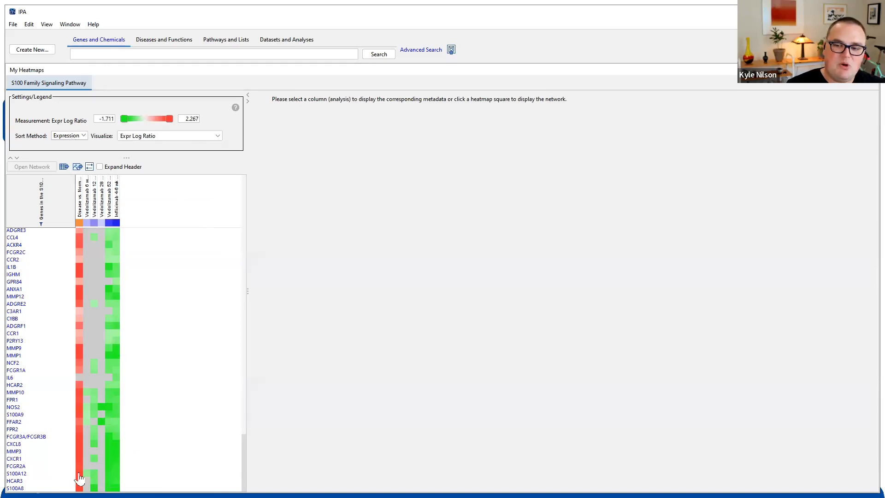
pyautogui.moveTo(102, 422)
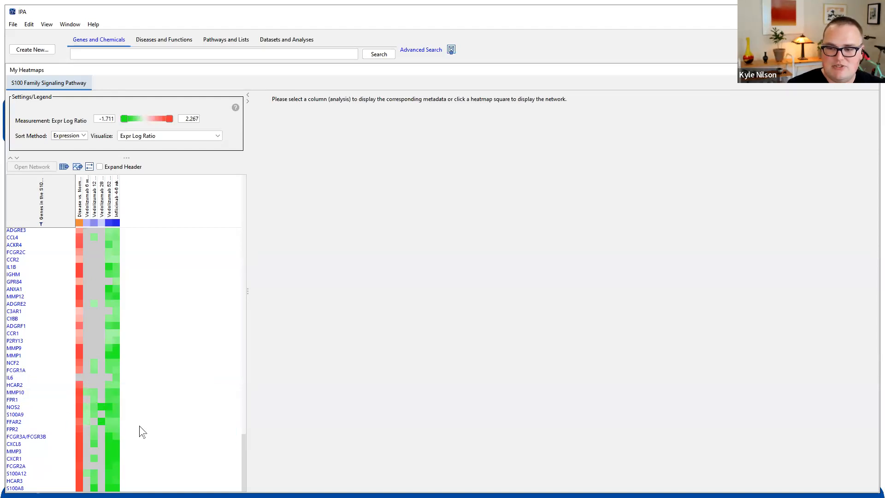
# Sort the gene heatmap by Hierarchical Clustering and view the gene cluster at the start of the list.
pyautogui.click(69, 137)
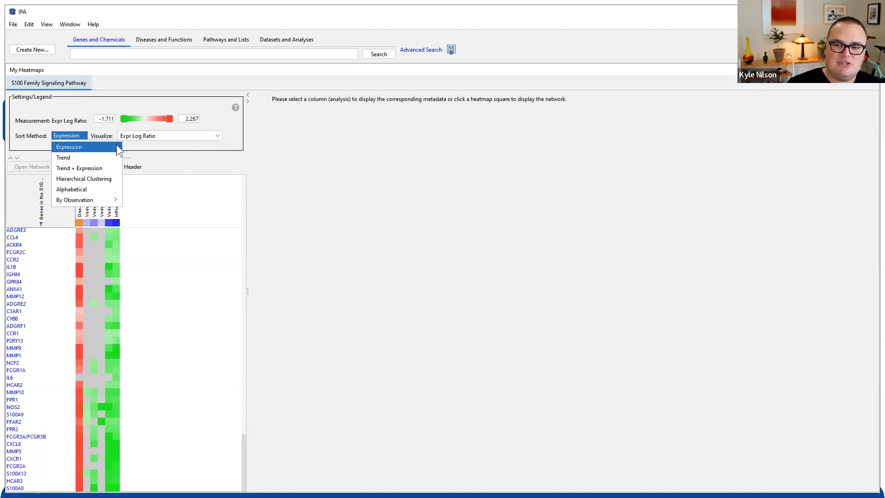
pyautogui.click(111, 184)
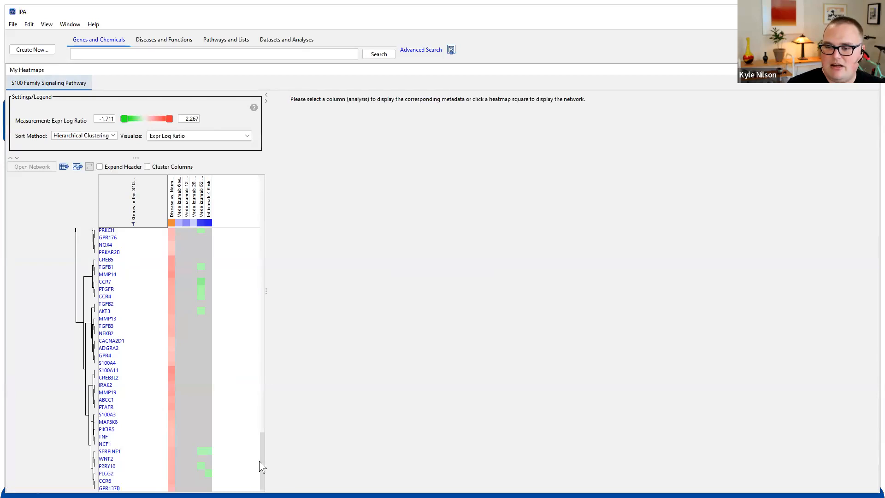
pyautogui.moveTo(261, 468); pyautogui.dragTo(253, 200)
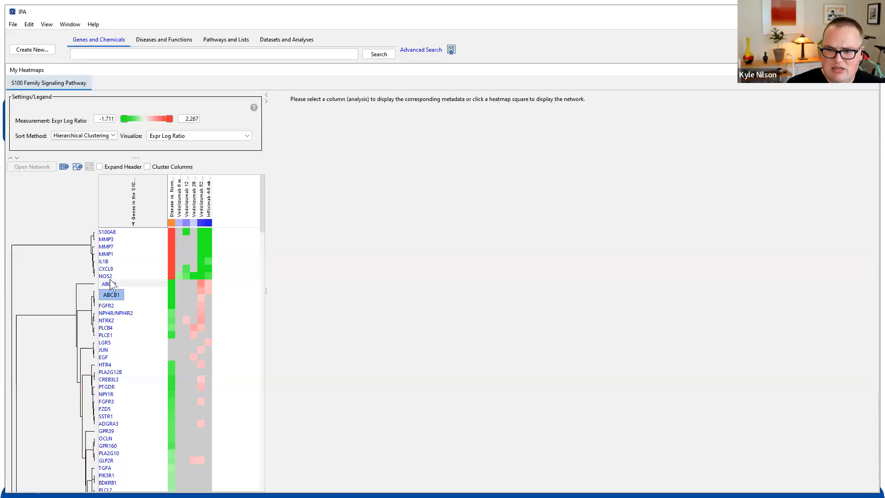
# Display the S100 Family Signaling Pathway with the Infliximab 4-6 wk overlay and open the Gene View for NOS2.
pyautogui.click(208, 276)
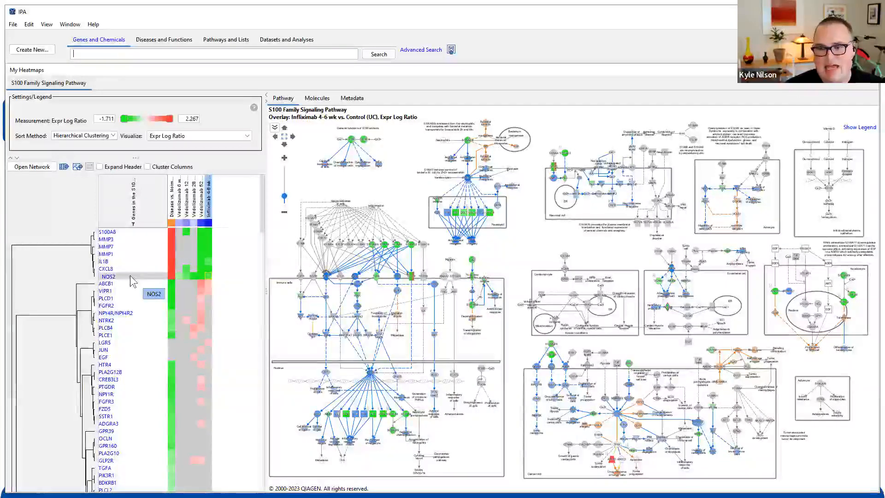
pyautogui.moveTo(198, 277)
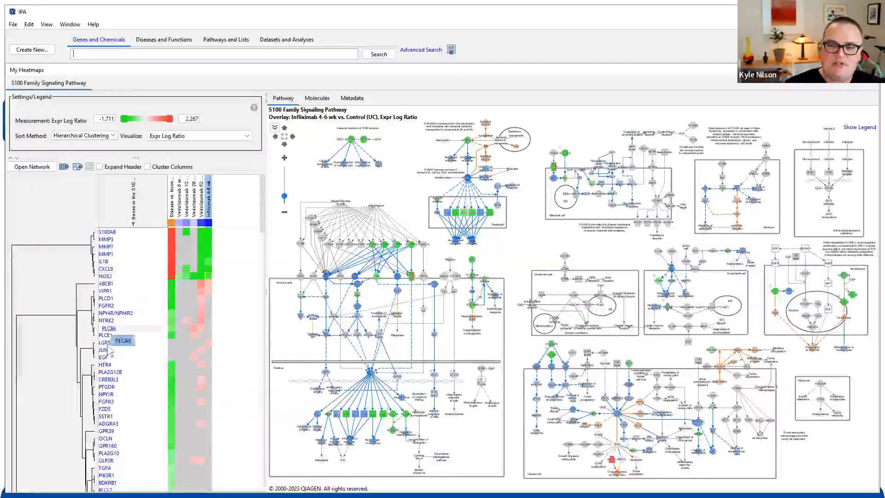
pyautogui.click(106, 277)
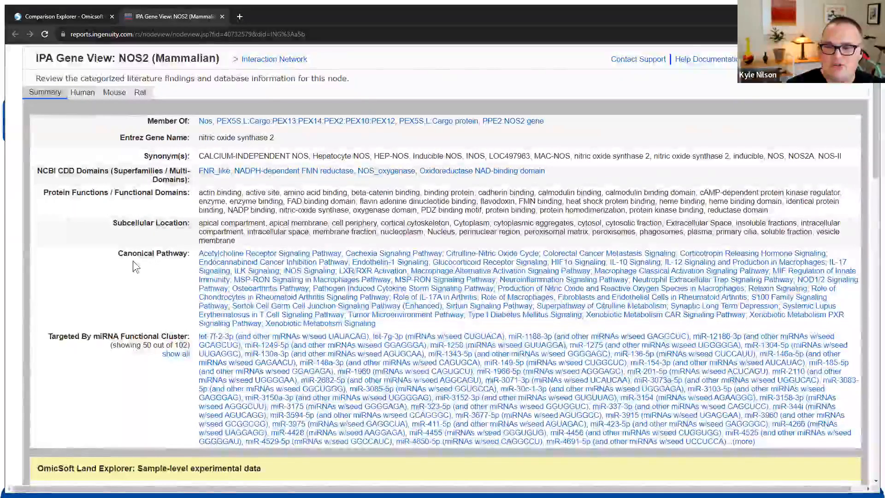
# Review the NOS2 Gene View's top knowledge base findings and the OmicSoft Land Explorer sample-level experimental data table.
pyautogui.scroll(-8, 132, 261)
pyautogui.scroll(-3, 133, 261)
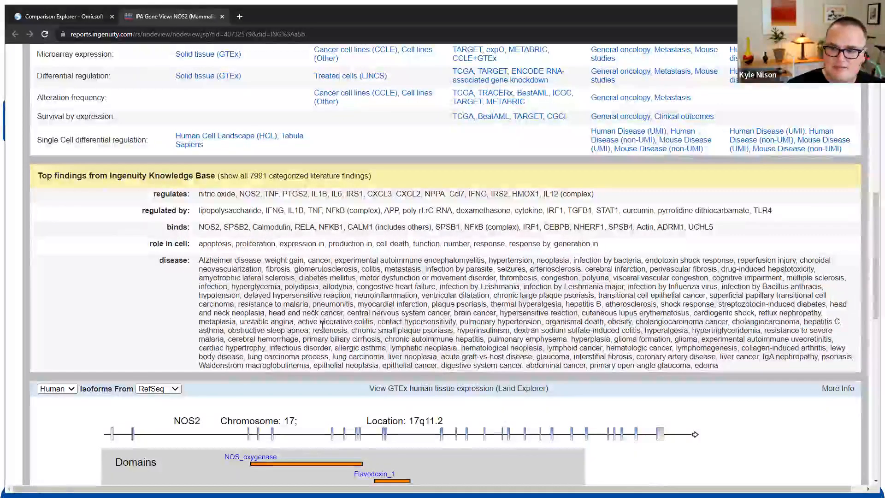
pyautogui.scroll(3, 323, 323)
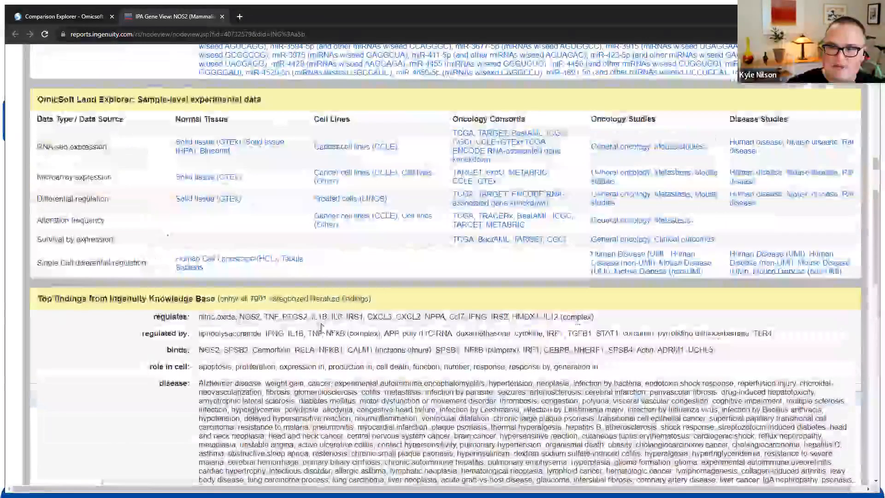
pyautogui.scroll(3, 321, 329)
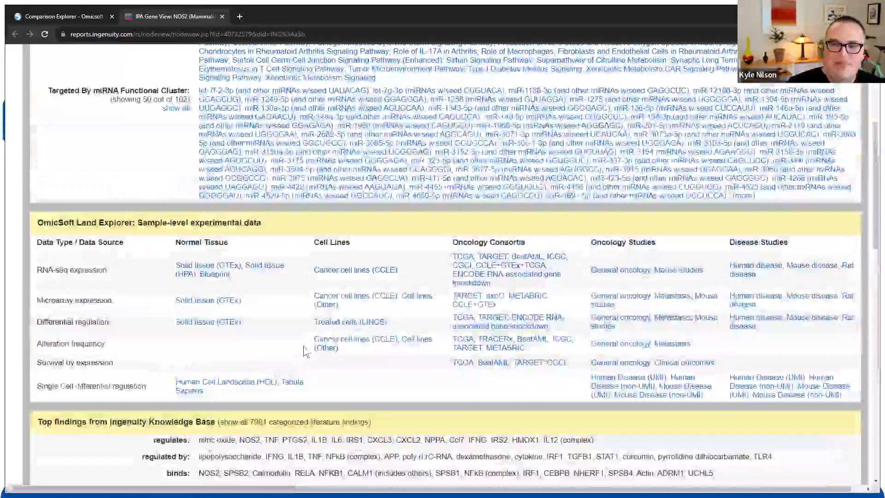
pyautogui.moveTo(14, 198)
pyautogui.mouseDown()
pyautogui.moveTo(288, 362)
pyautogui.moveTo(379, 362)
pyautogui.moveTo(871, 429)
pyautogui.moveTo(870, 417)
pyautogui.mouseUp()
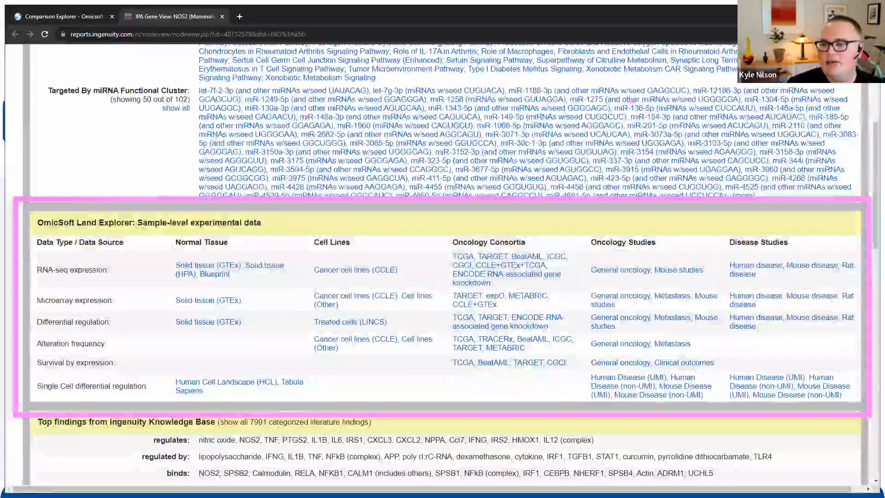
pyautogui.press('Escape')
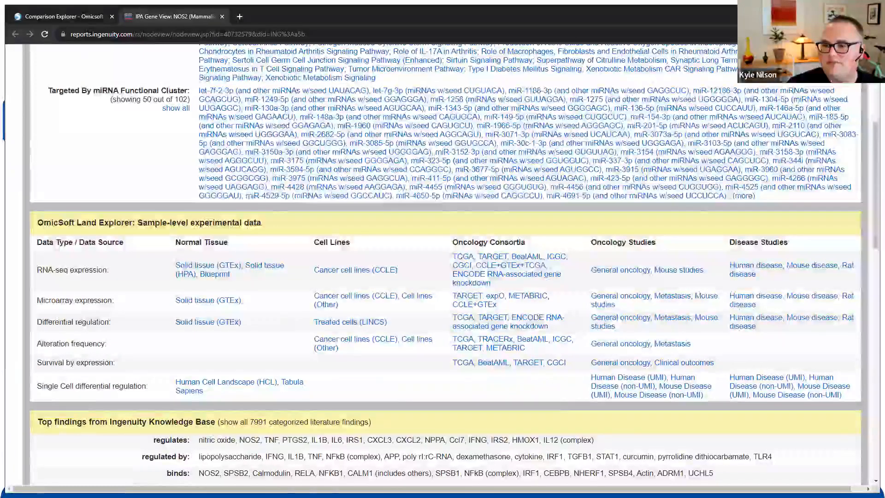
# Switch back to IPA, close the S100 gene heatmap and examine the first clustered canonical pathways in Analysis Comparison 1.
pyautogui.hotkey('alt', 'Tab')
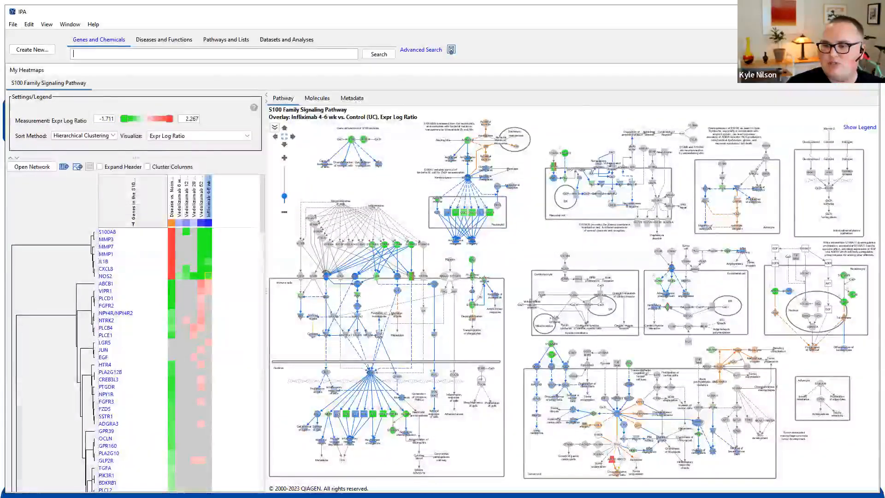
pyautogui.click(873, 70)
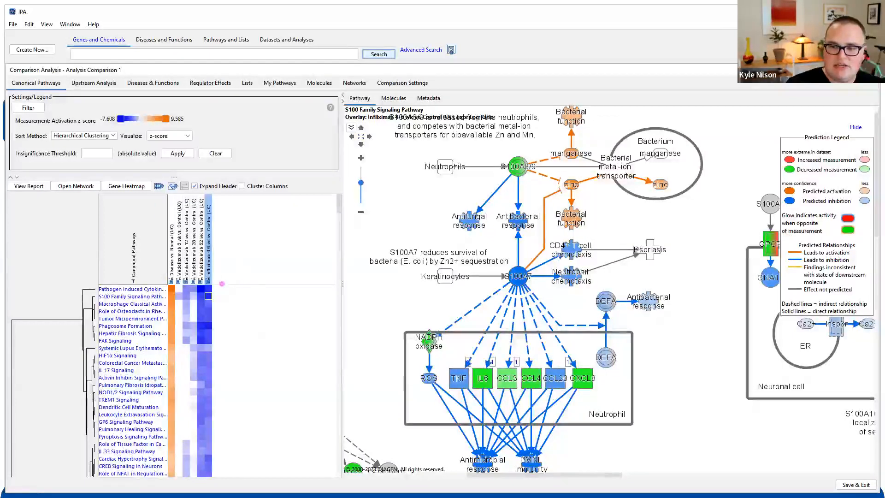
pyautogui.moveTo(222, 284); pyautogui.dragTo(257, 369)
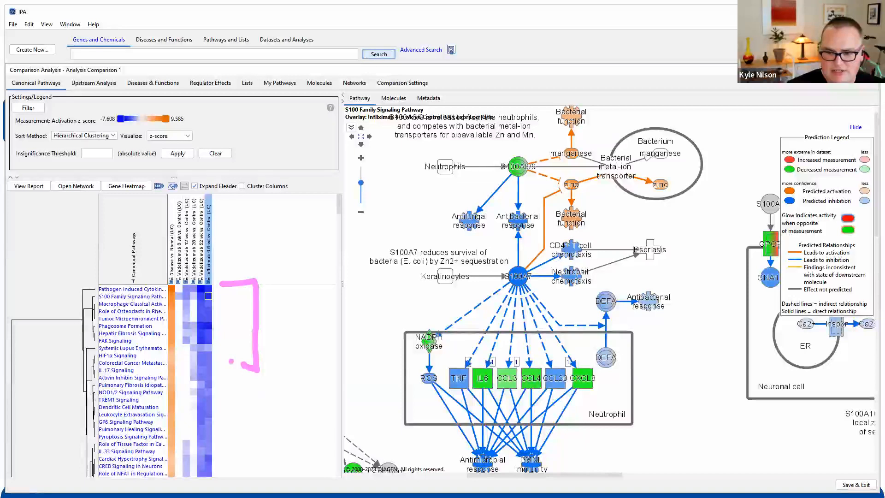
pyautogui.press('Escape')
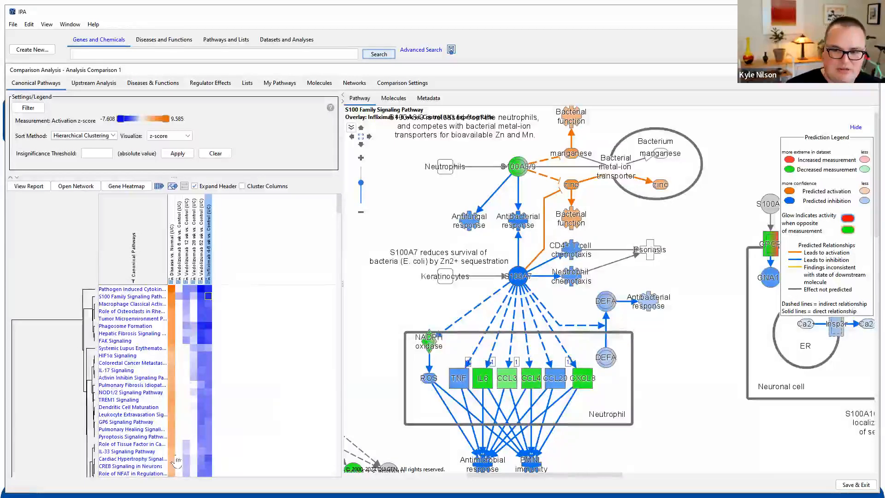
# Display the IL-33 Signaling Pathway for Infliximab 4-6 wk vs. Control and open its gene heatmap in a maximized window.
pyautogui.click(209, 456)
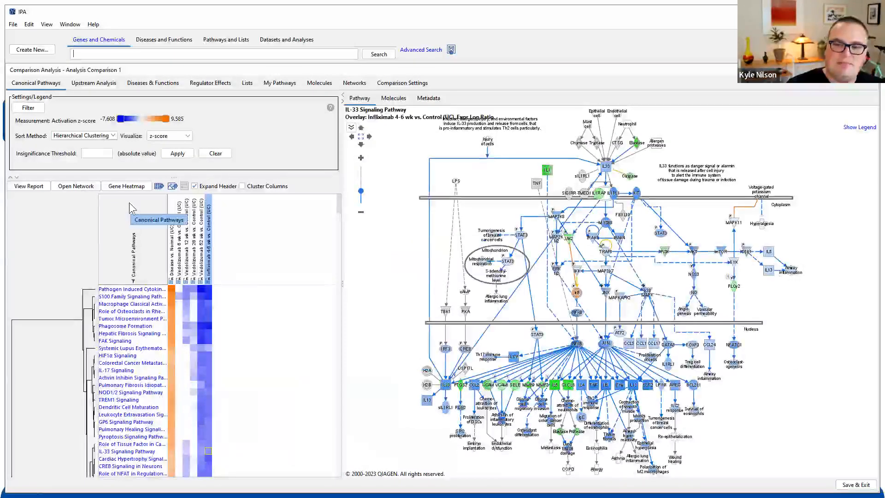
pyautogui.moveTo(122, 196); pyautogui.dragTo(101, 224)
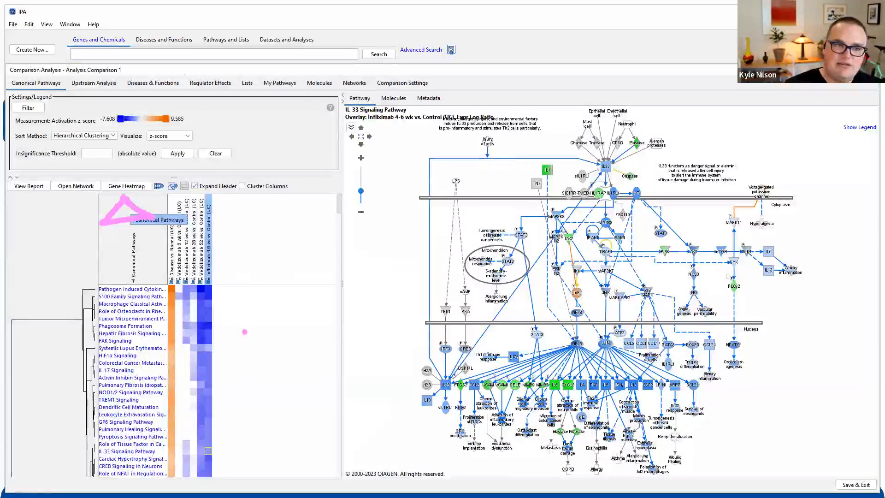
pyautogui.press('Escape')
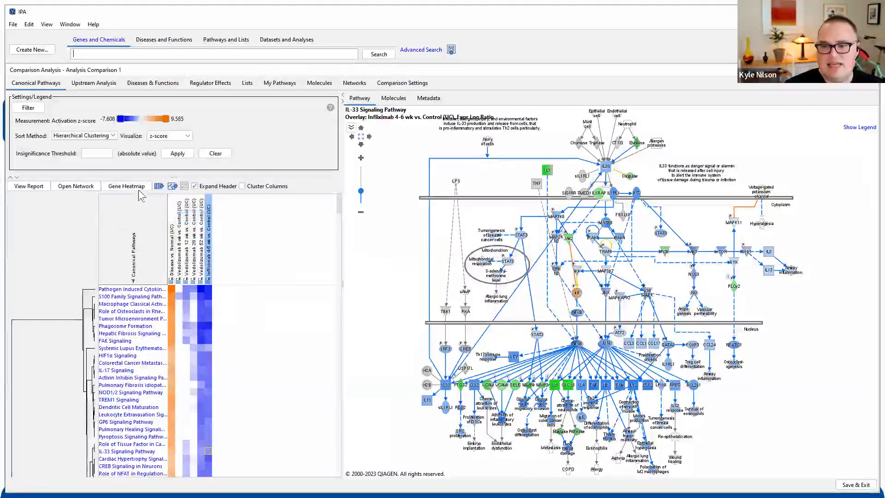
pyautogui.click(139, 188)
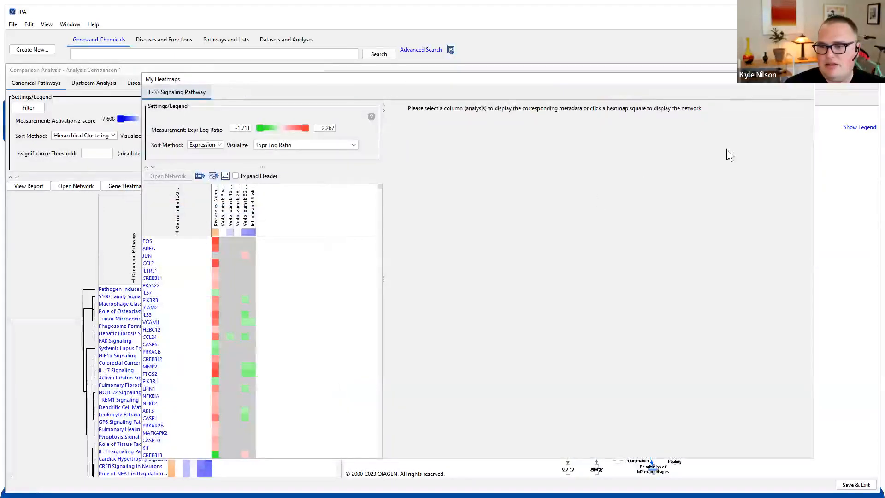
pyautogui.click(799, 91)
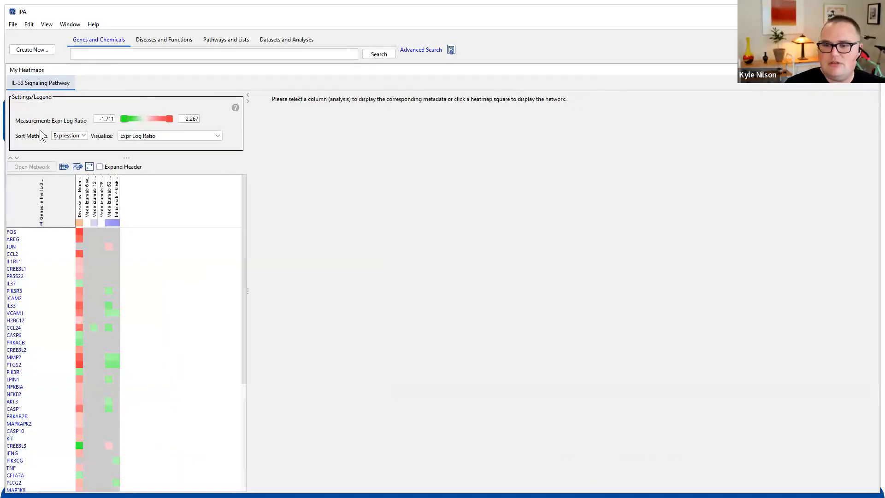
# Sort the IL-33 gene heatmap by Hierarchical Clustering and look through its gene clusters from start to end.
pyautogui.click(81, 137)
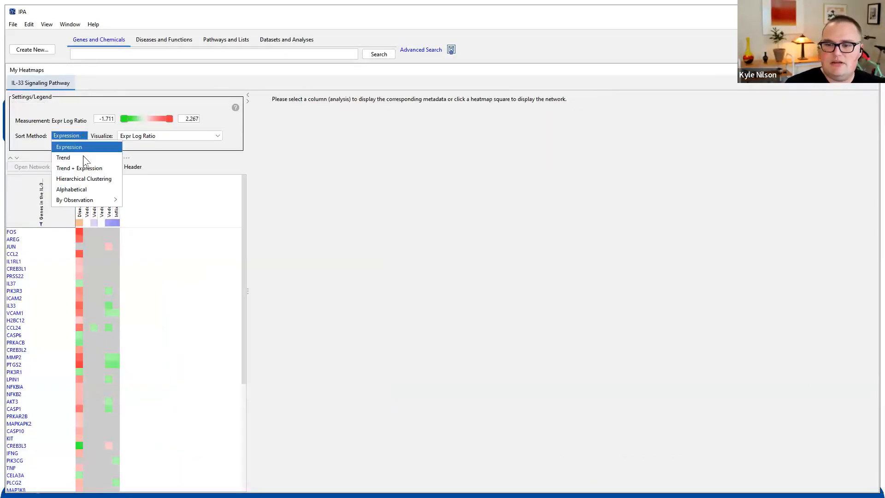
pyautogui.click(92, 179)
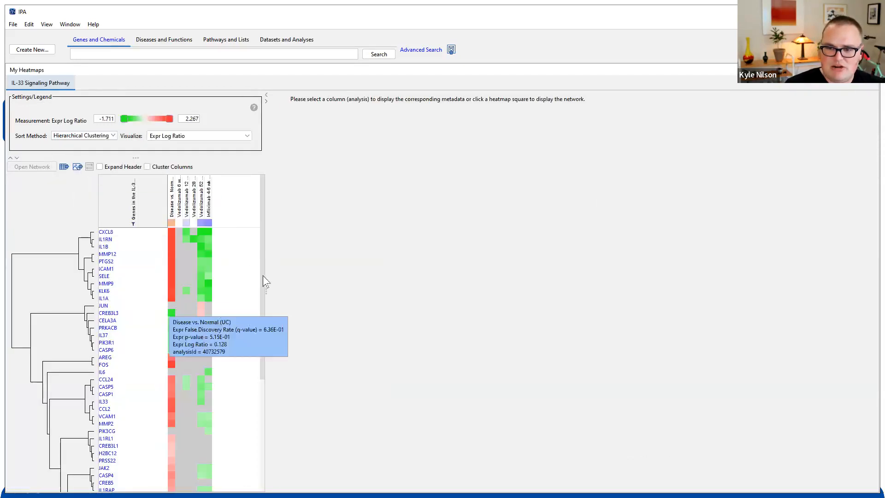
pyautogui.moveTo(261, 233); pyautogui.dragTo(259, 369)
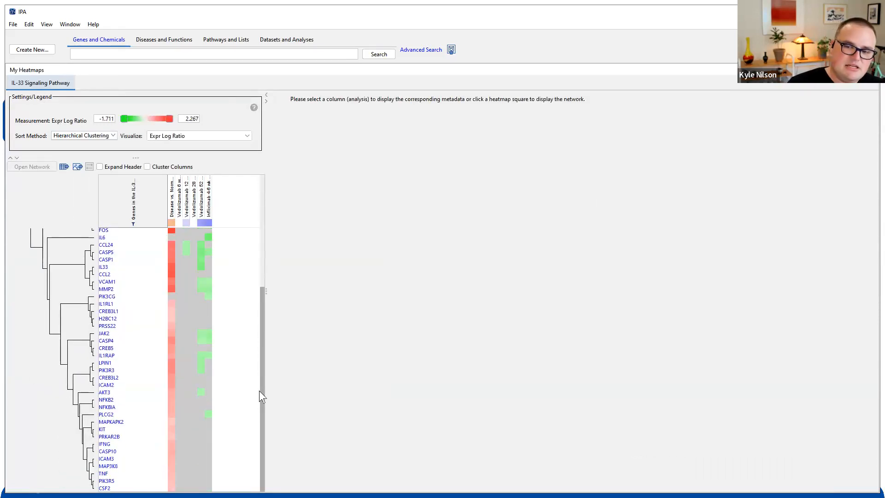
pyautogui.moveTo(259, 391); pyautogui.dragTo(249, 218)
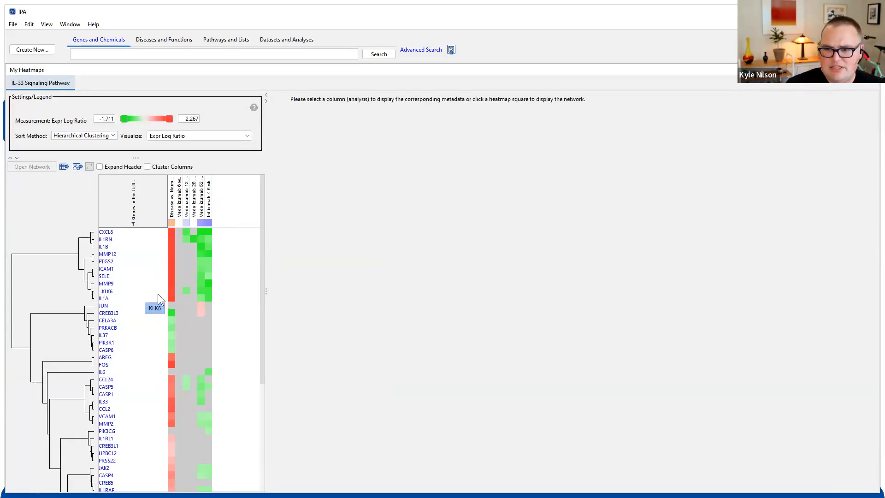
pyautogui.moveTo(198, 293)
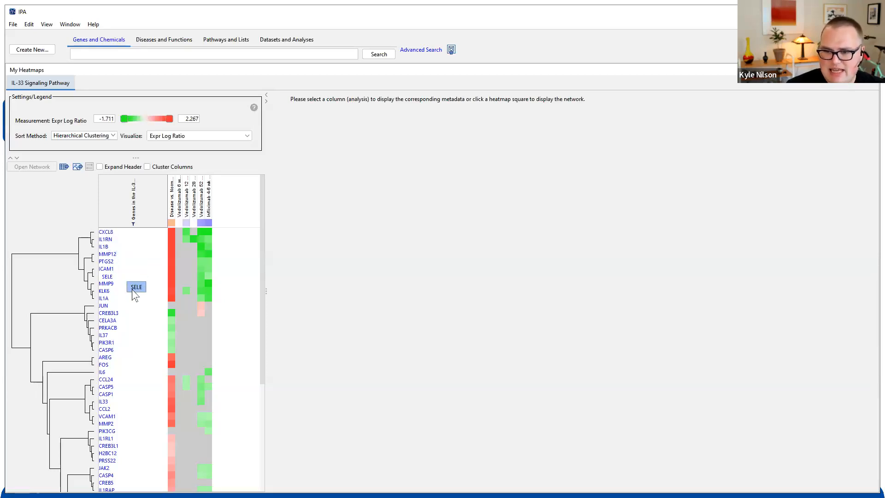
pyautogui.scroll(-6, 143, 360)
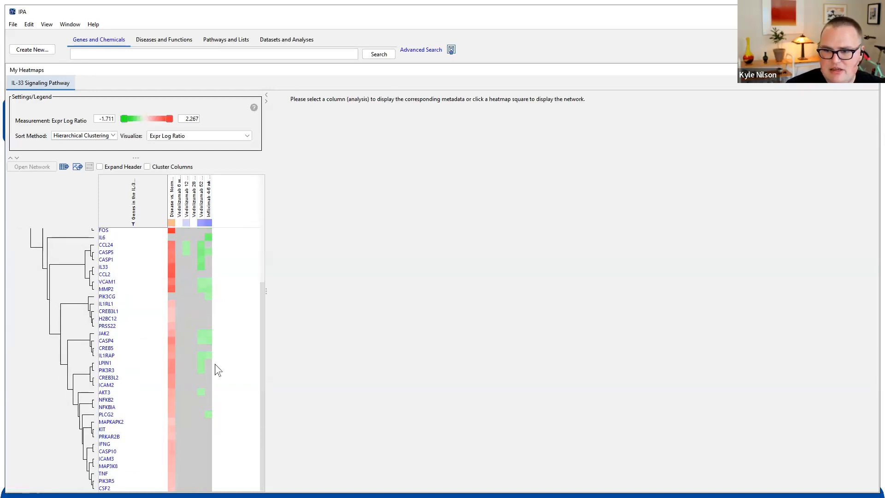
pyautogui.scroll(6, 215, 367)
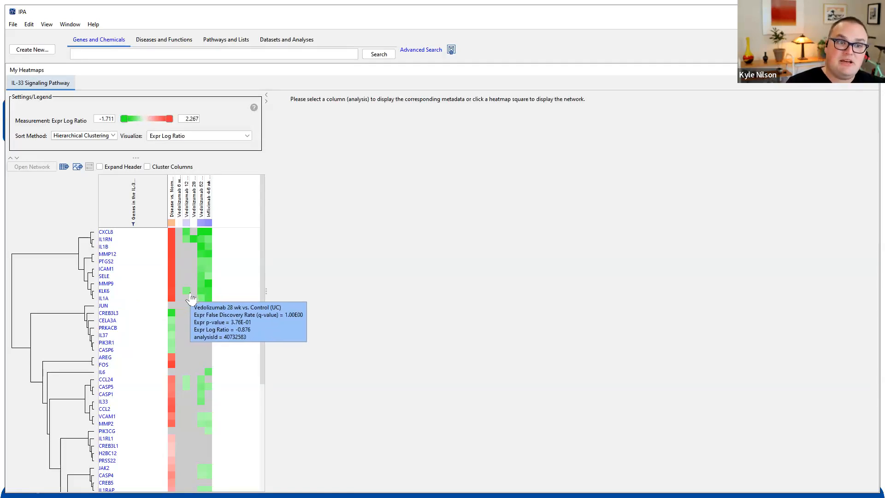
# Open the Gene View for KLK6 and examine the RNA-seq expression sources in the OmicSoft Land Explorer table.
pyautogui.click(108, 292)
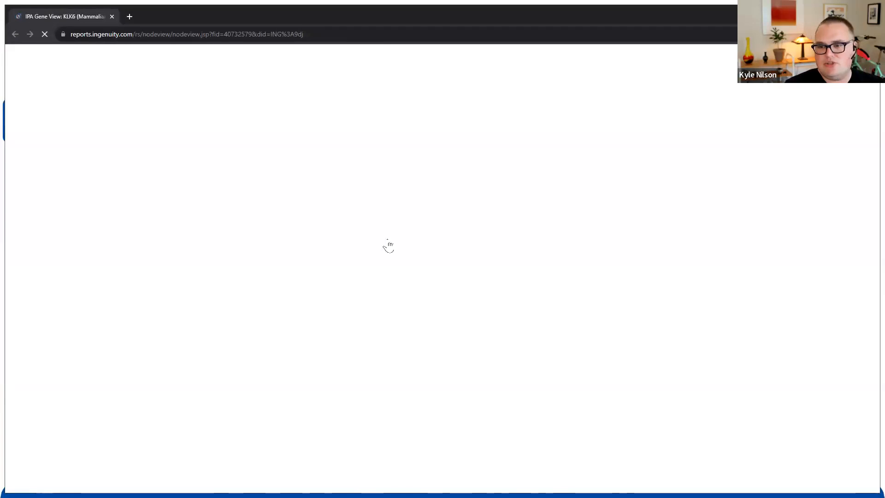
pyautogui.scroll(-3, 388, 244)
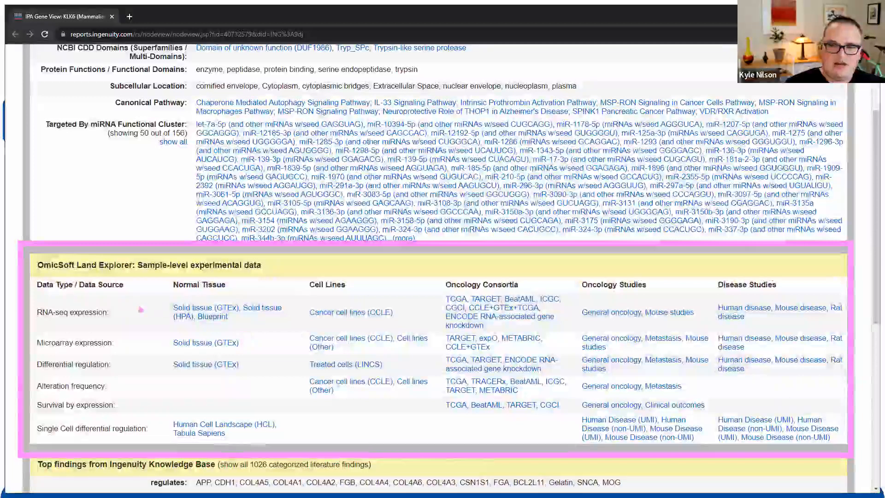
pyautogui.moveTo(136, 321); pyautogui.dragTo(156, 299)
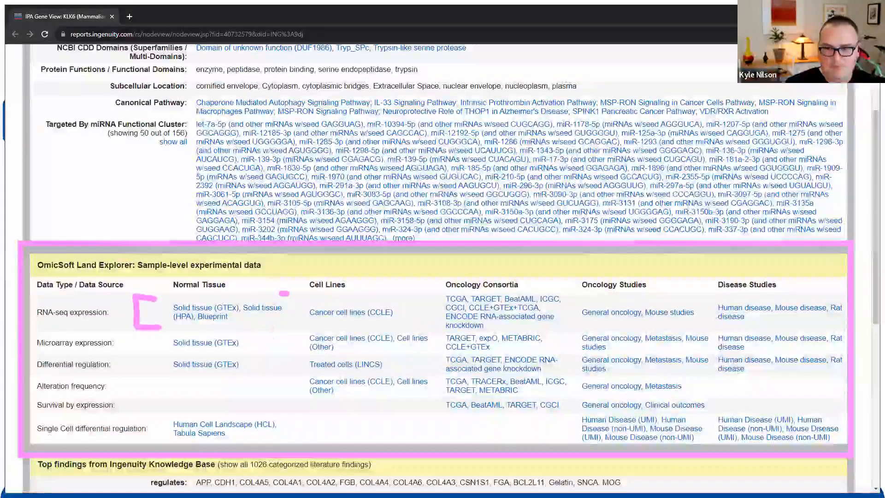
pyautogui.moveTo(280, 291); pyautogui.dragTo(301, 331)
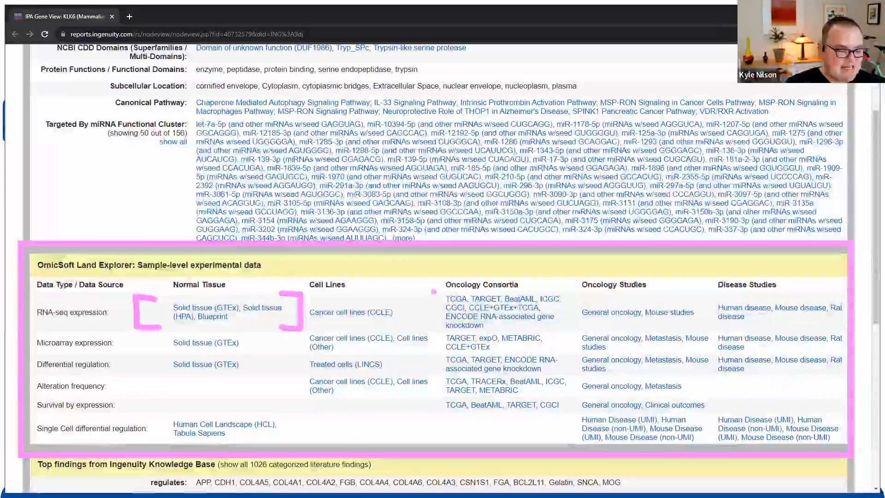
pyautogui.moveTo(482, 306); pyautogui.dragTo(496, 315)
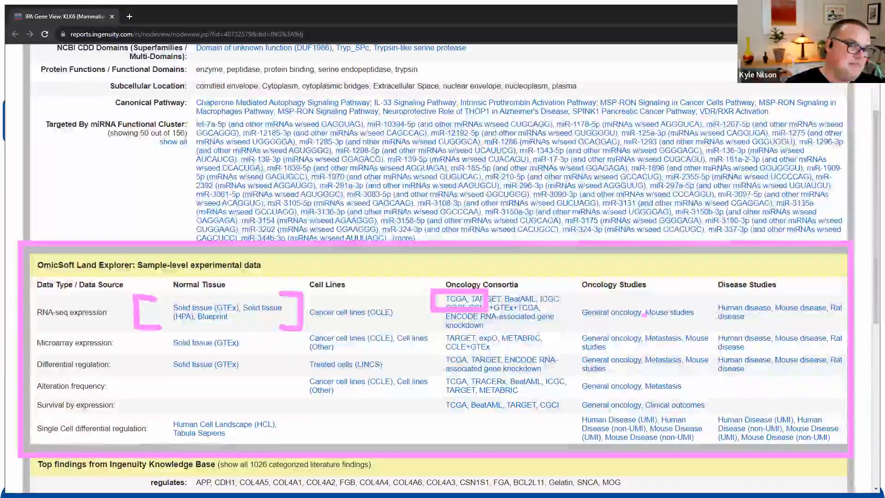
pyautogui.moveTo(708, 292)
pyautogui.mouseDown()
pyautogui.moveTo(820, 307)
pyautogui.moveTo(857, 329)
pyautogui.moveTo(708, 290)
pyautogui.mouseUp()
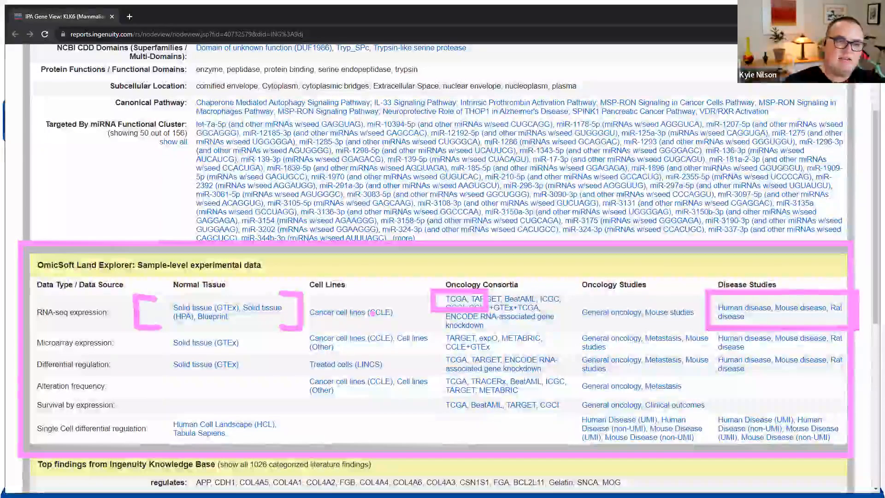
pyautogui.press('Escape')
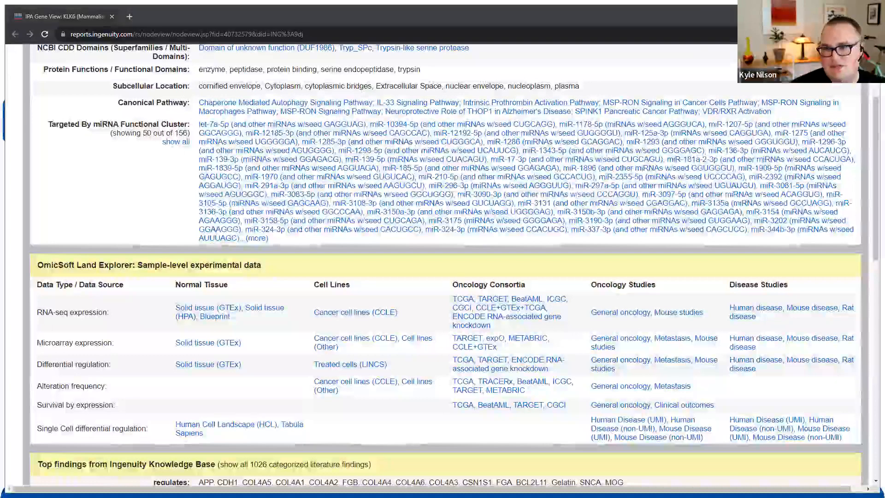
# Switch back to IPA, check the IL-33 heatmap's Expr Log Ratio color scale, and return to Analysis Comparison 1.
pyautogui.hotkey('alt', 'Tab')
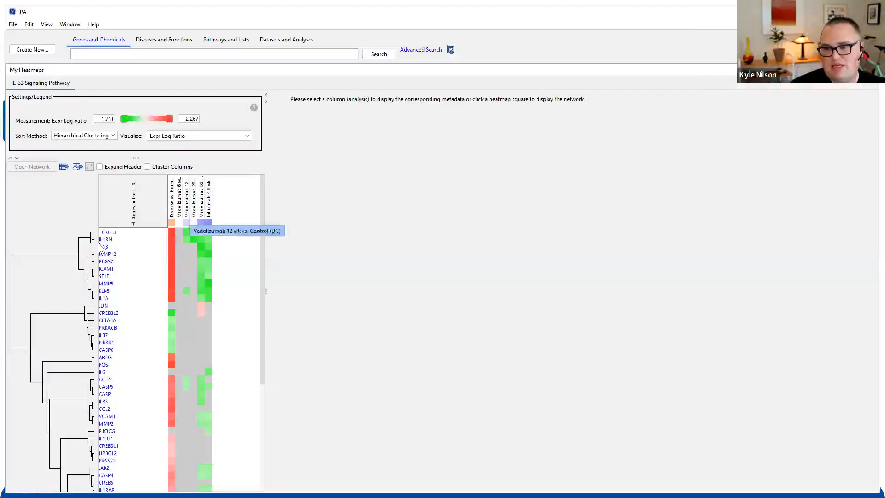
pyautogui.moveTo(179, 236)
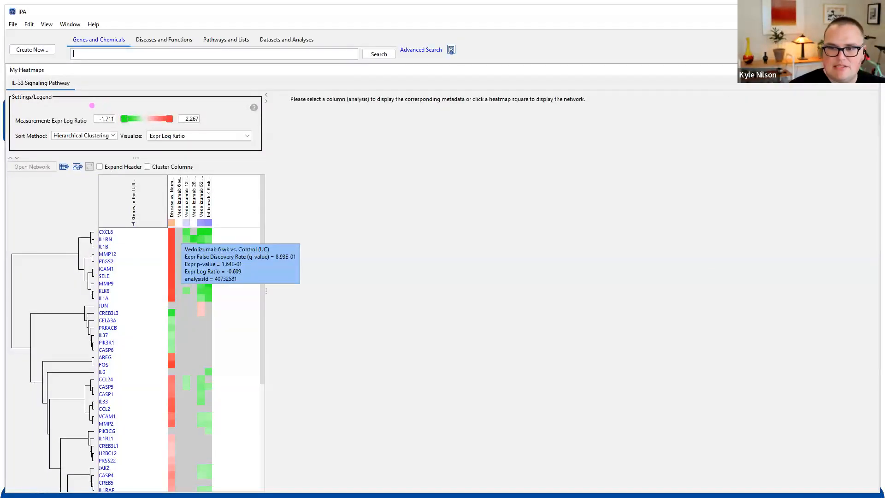
pyautogui.moveTo(91, 106)
pyautogui.mouseDown()
pyautogui.moveTo(174, 104)
pyautogui.moveTo(213, 130)
pyautogui.mouseUp()
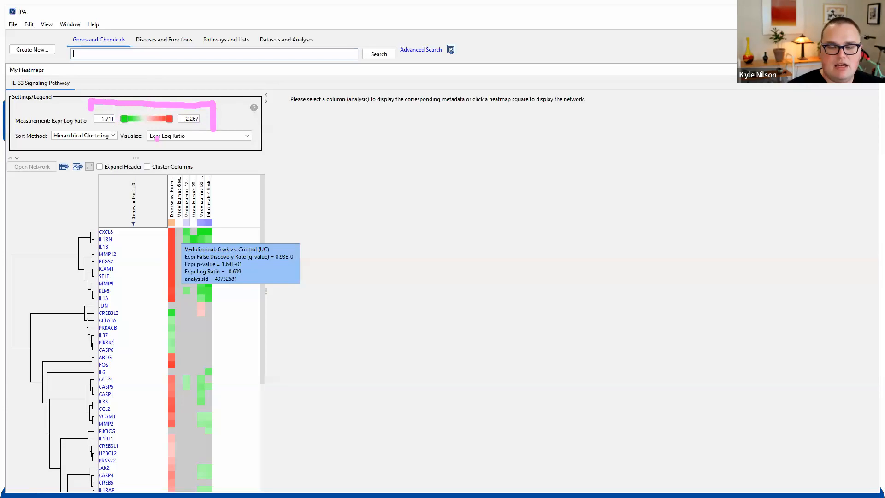
pyautogui.press('Escape')
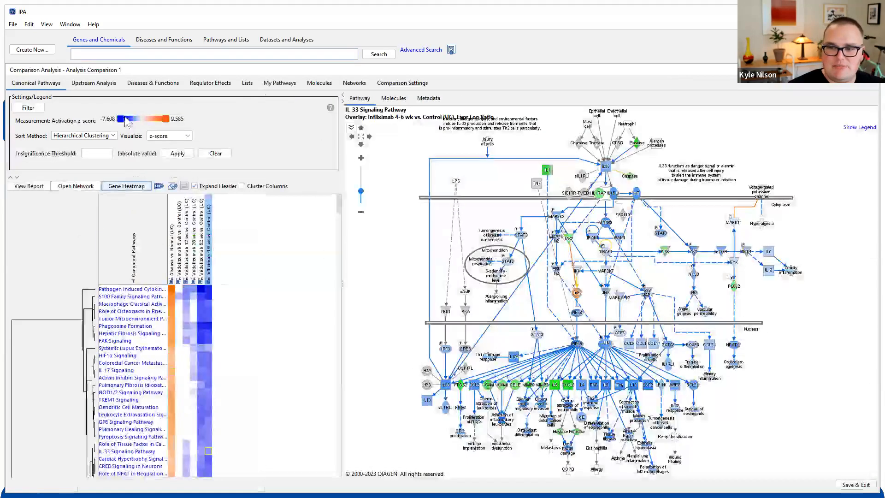
# Narrow the canonical pathway heatmap's activation z-score color scale to -4.169 and 4.427.
pyautogui.moveTo(129, 124)
pyautogui.mouseDown()
pyautogui.moveTo(161, 120)
pyautogui.moveTo(121, 123)
pyautogui.mouseUp()
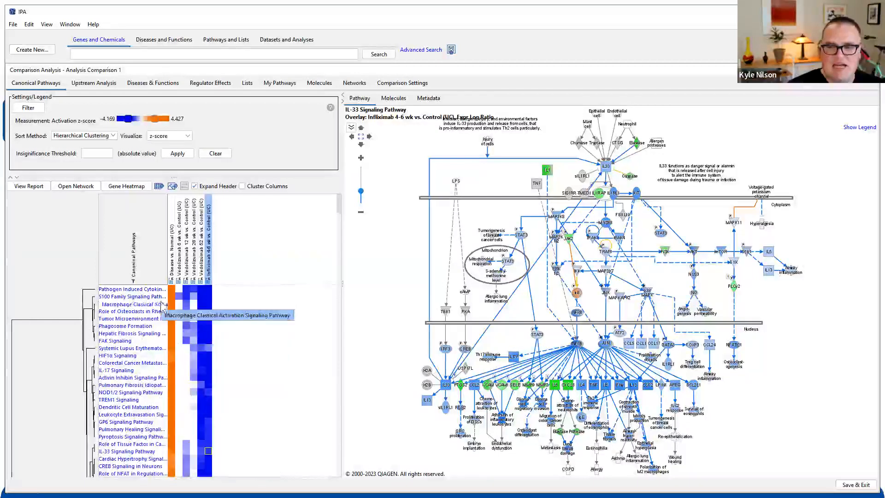
pyautogui.moveTo(182, 300)
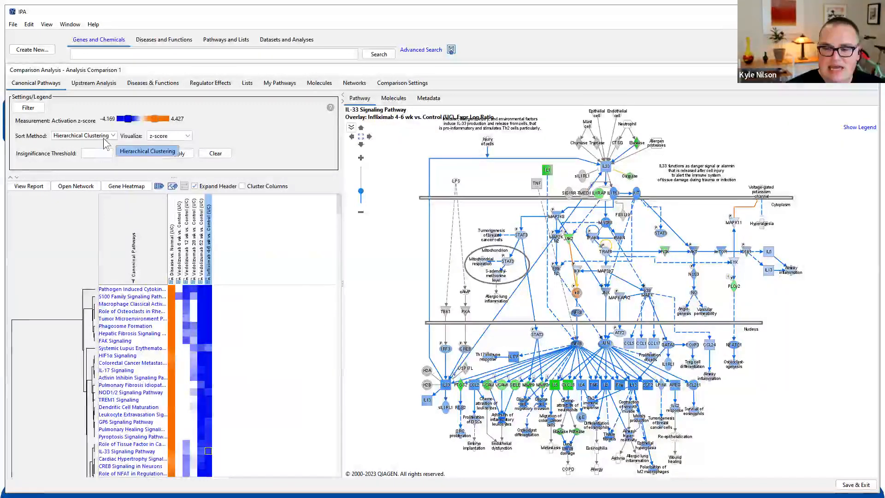
# Visualize the canonical pathway heatmap by p-value, and switch it back to z-score.
pyautogui.click(170, 135)
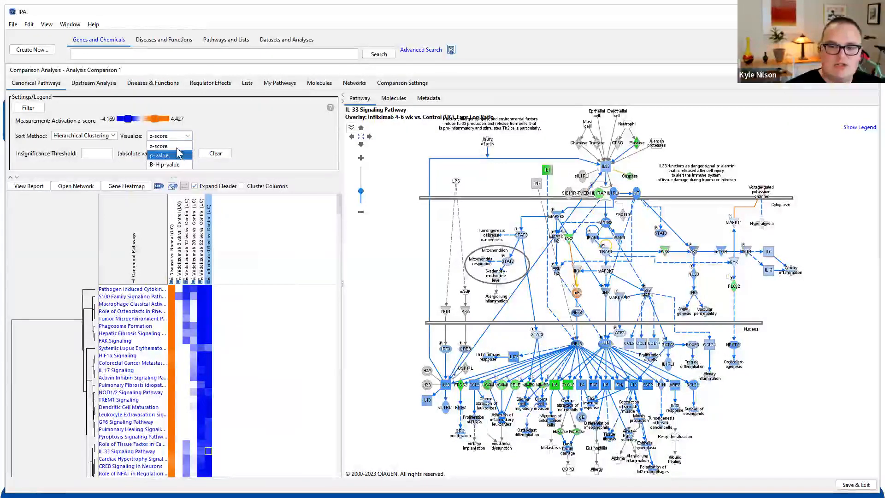
pyautogui.click(177, 155)
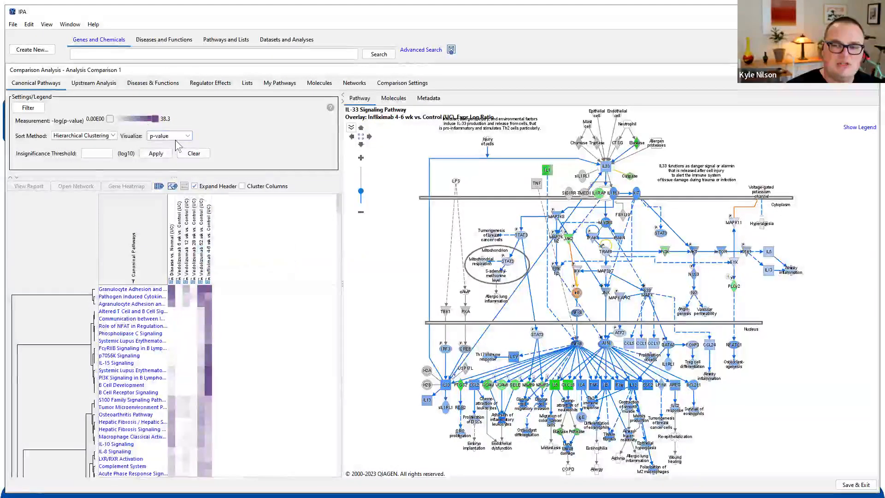
pyautogui.click(175, 136)
pyautogui.click(162, 147)
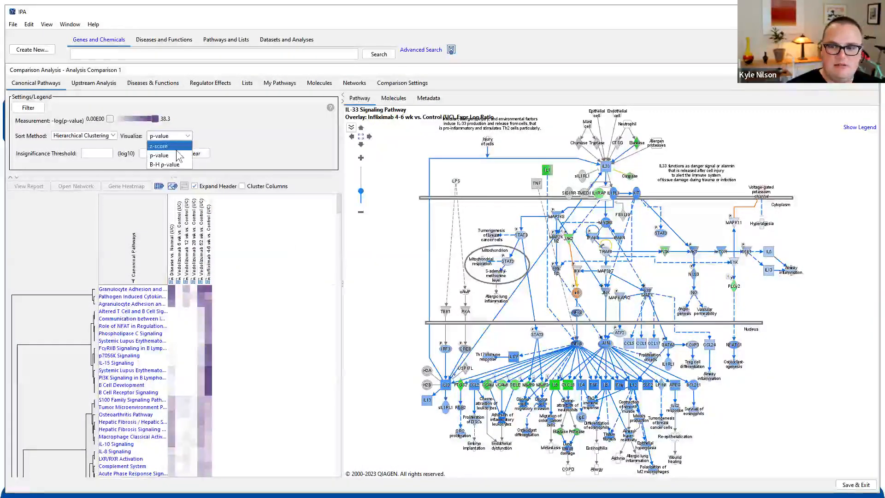
# Filter the canonical pathways with a z-score cutoff of 4 and look through the filtered heatmap.
pyautogui.moveTo(58, 92)
pyautogui.mouseDown()
pyautogui.moveTo(13, 89)
pyautogui.moveTo(56, 116)
pyautogui.moveTo(8, 87)
pyautogui.mouseUp()
pyautogui.click(28, 107)
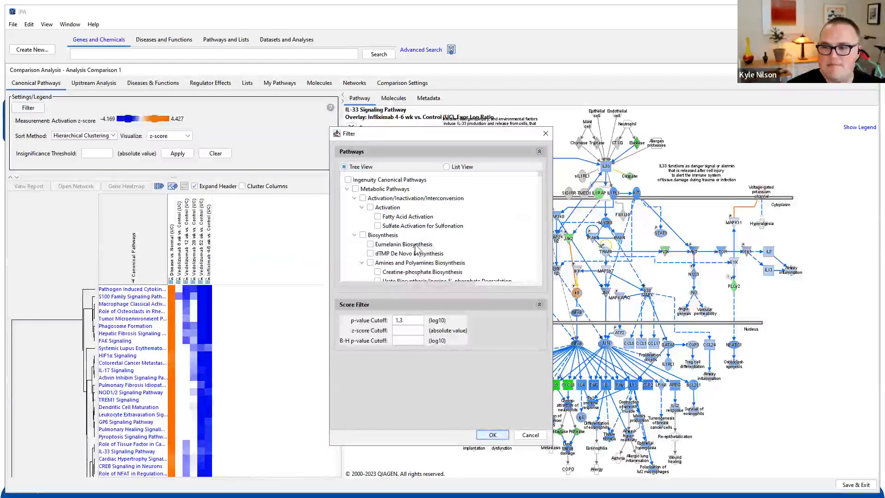
pyautogui.click(406, 330)
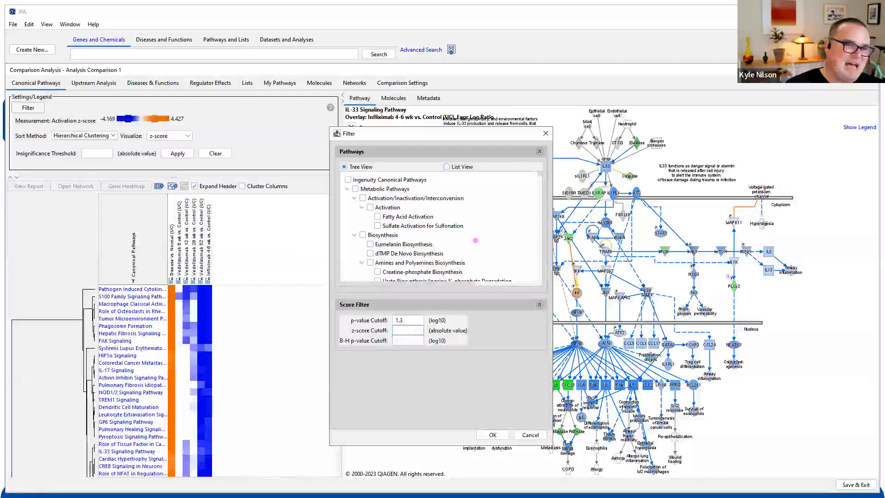
pyautogui.moveTo(414, 161)
pyautogui.mouseDown()
pyautogui.moveTo(510, 163)
pyautogui.moveTo(417, 147)
pyautogui.mouseUp()
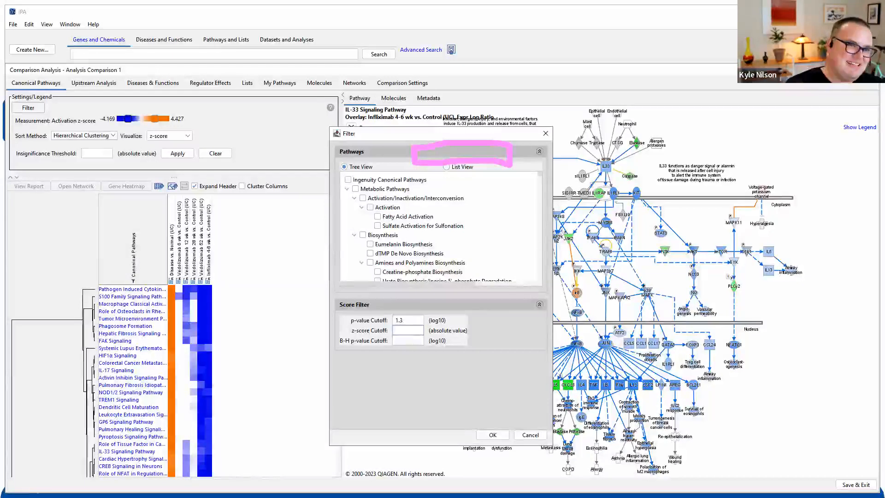
pyautogui.click(414, 141)
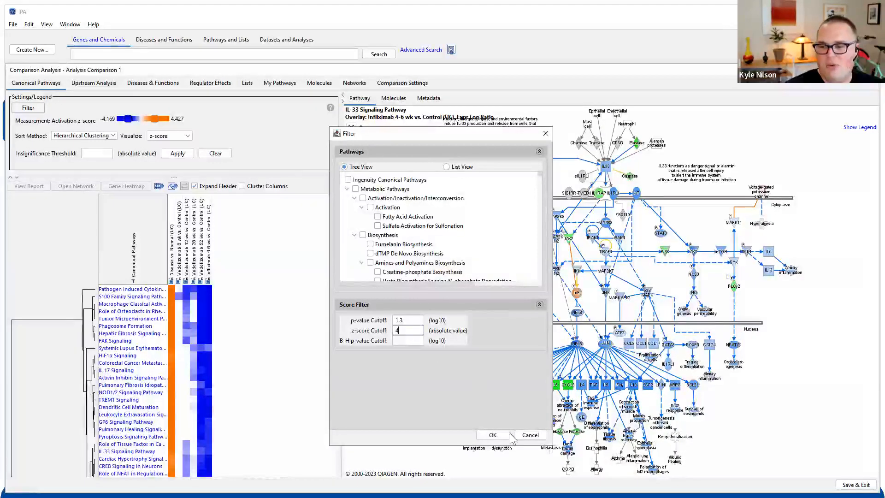
pyautogui.click(494, 435)
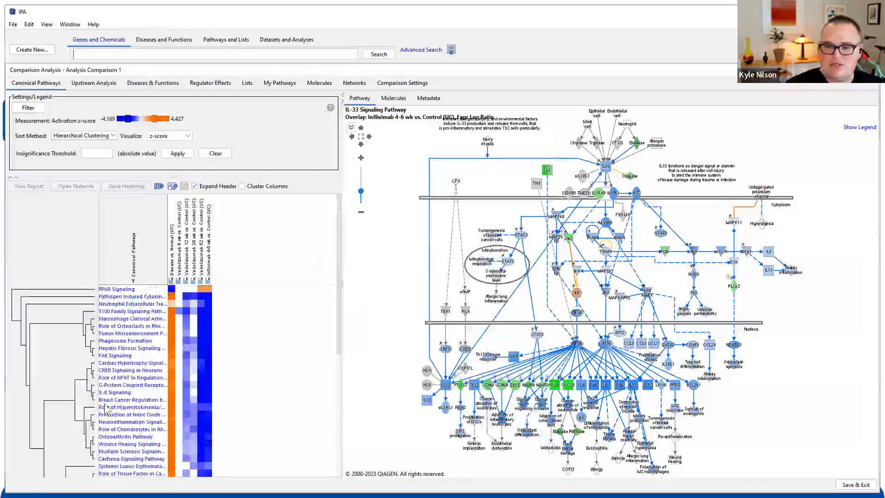
pyautogui.scroll(-7, 226, 323)
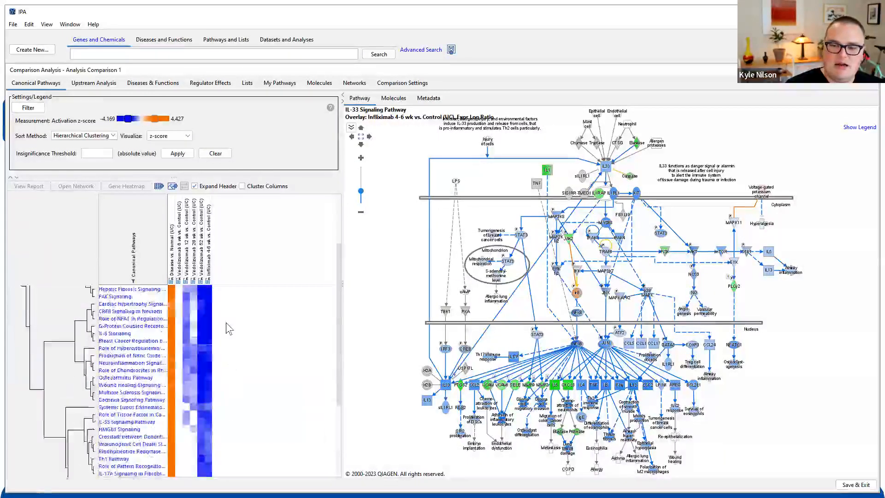
pyautogui.scroll(7, 205, 428)
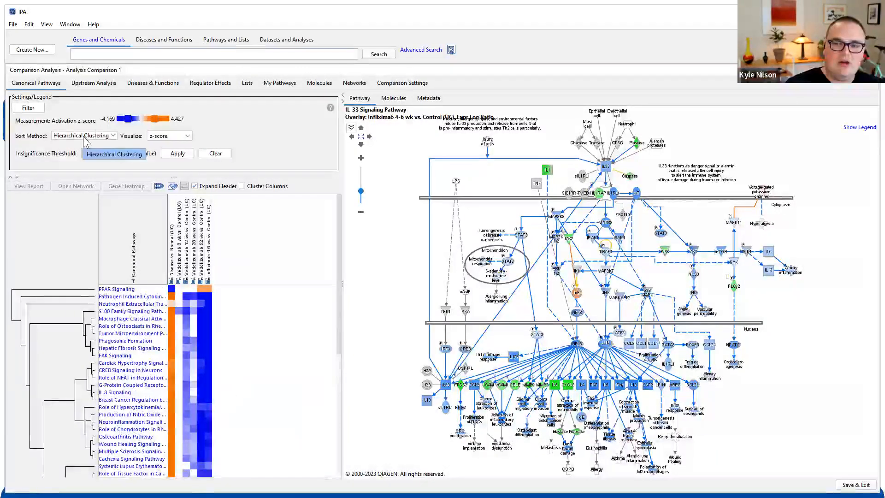
pyautogui.scroll(-7, 259, 368)
pyautogui.scroll(7, 247, 355)
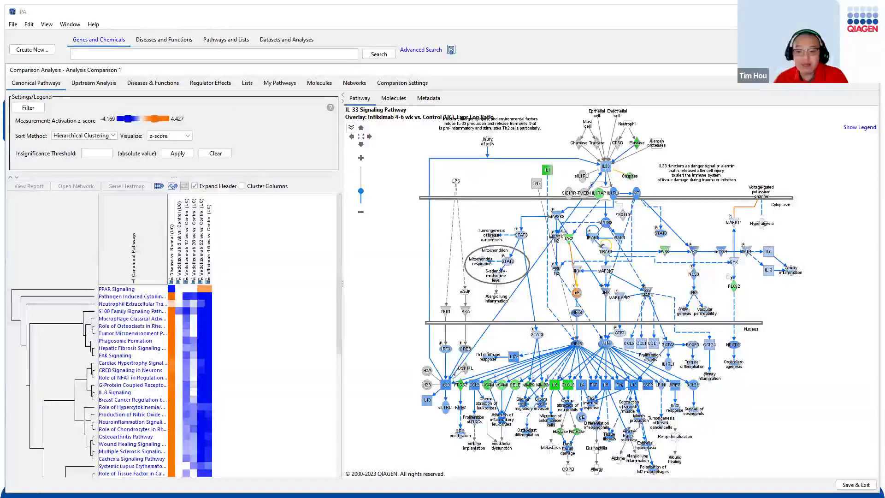
# Switch to the KLK6 Gene View in Chrome, review its sections, and close it to return to IPA.
pyautogui.click(274, 159)
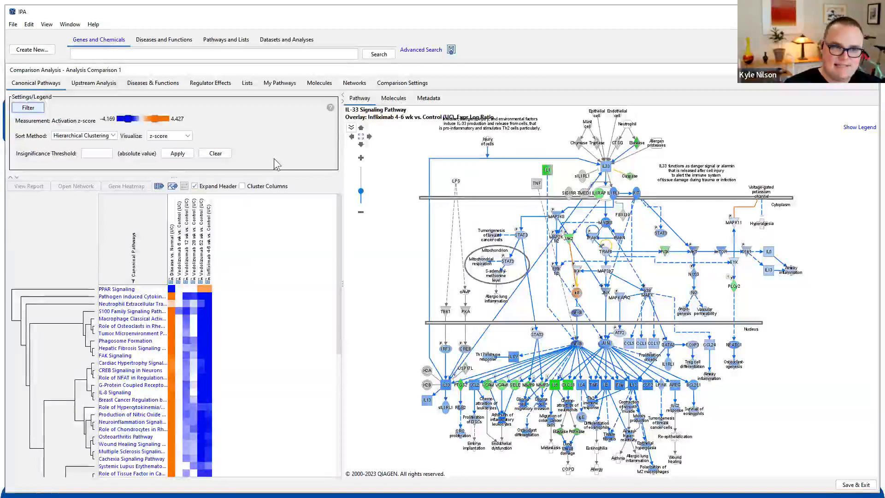
pyautogui.press('super+Tab')
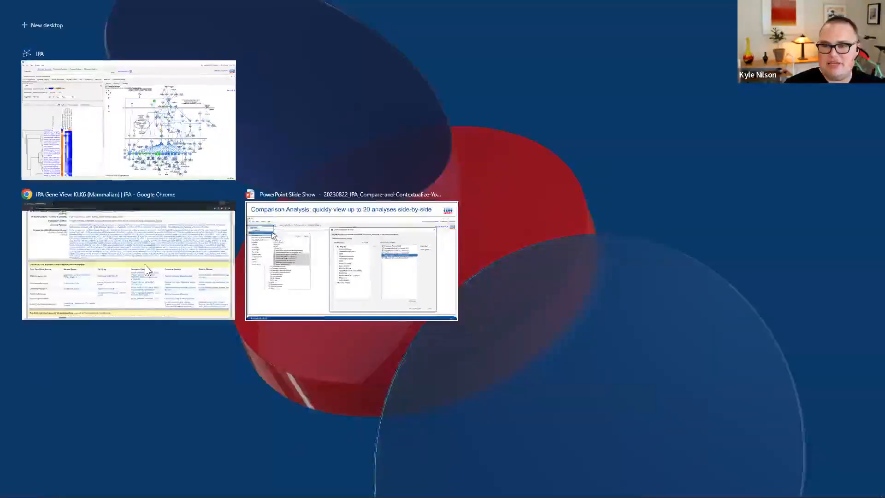
pyautogui.click(145, 266)
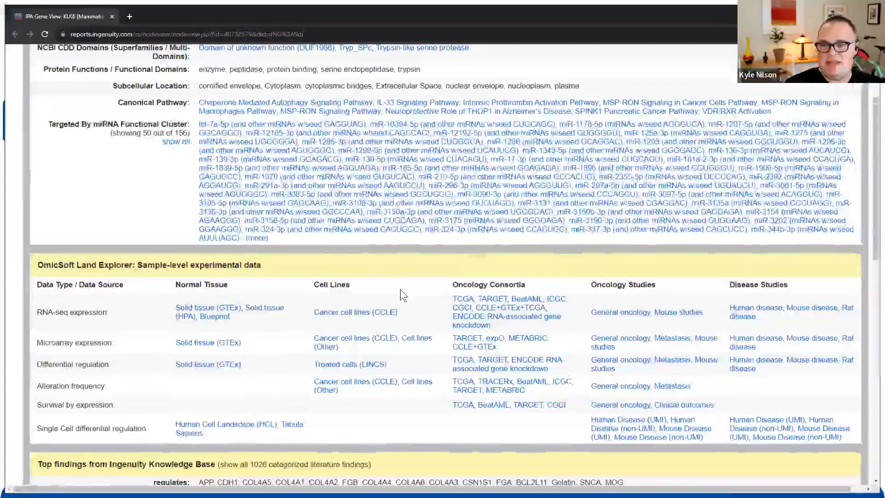
pyautogui.scroll(3, 400, 289)
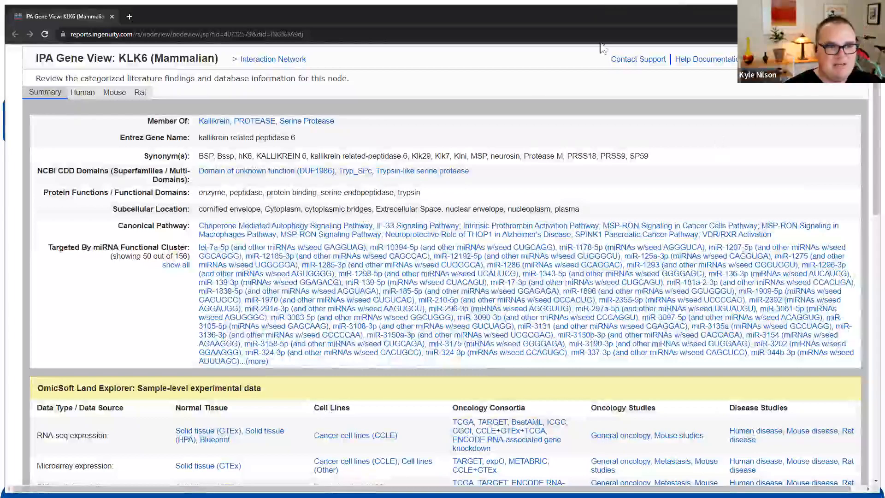
pyautogui.scroll(-3, 418, 183)
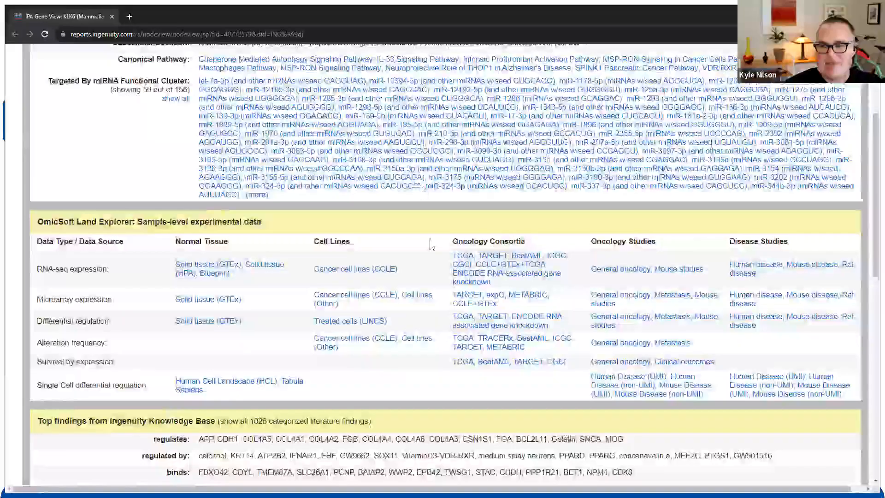
pyautogui.scroll(-10, 431, 245)
pyautogui.scroll(13, 471, 66)
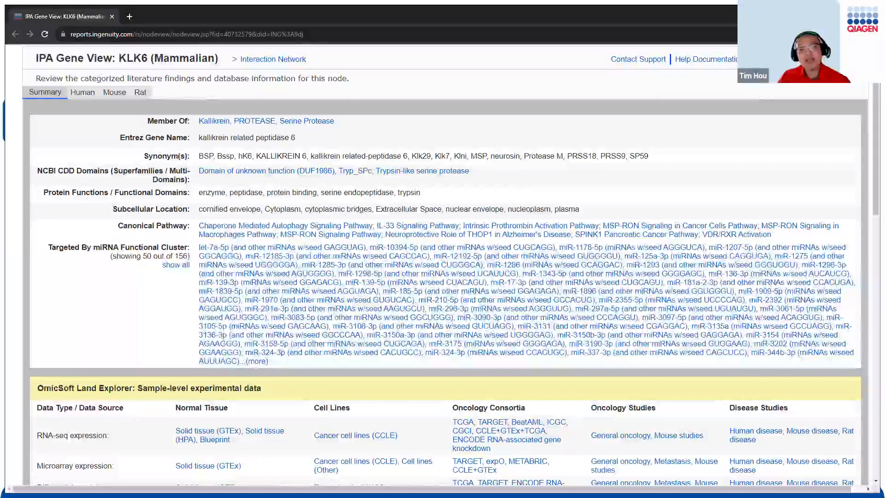
pyautogui.hotkey('ctrl', 'w')
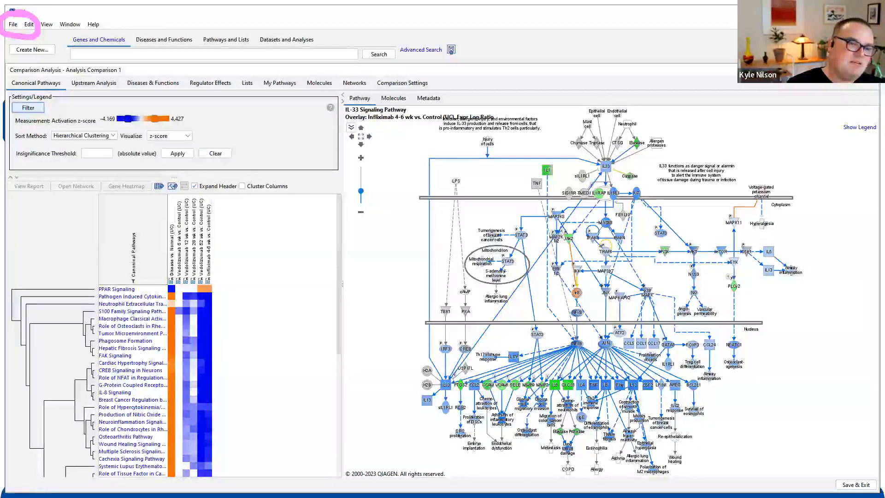
# Open the Application Preferences and examine the system memory allocated to IPA and the other application settings.
pyautogui.click(12, 25)
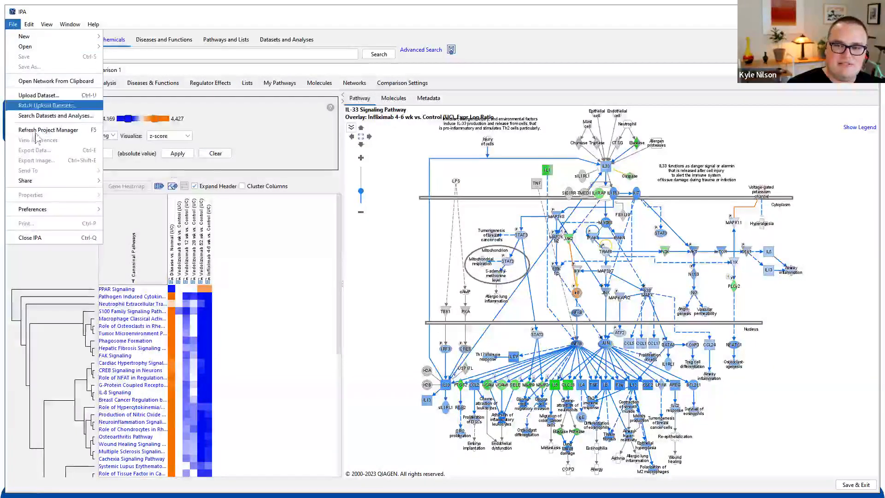
pyautogui.moveTo(47, 212)
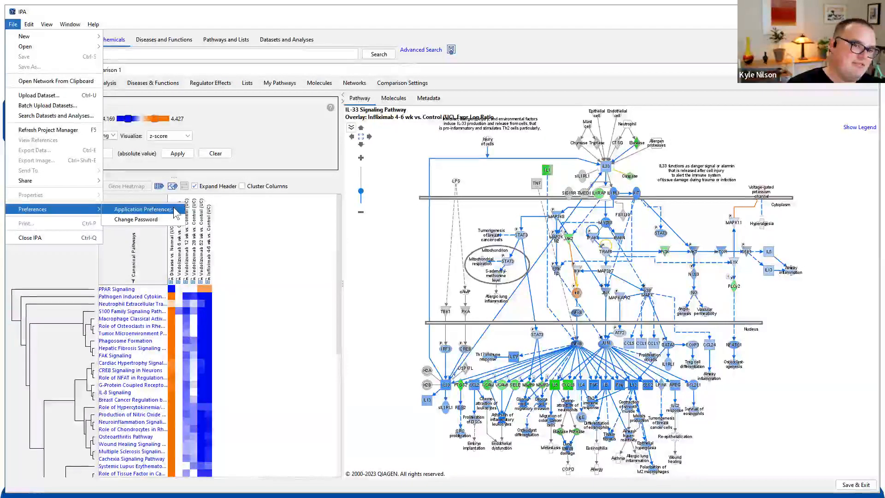
pyautogui.click(143, 210)
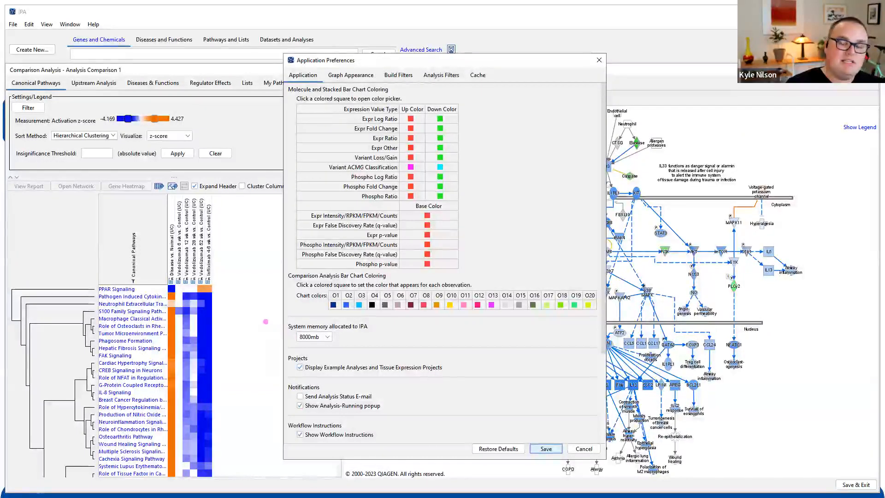
pyautogui.moveTo(248, 294); pyautogui.dragTo(418, 372)
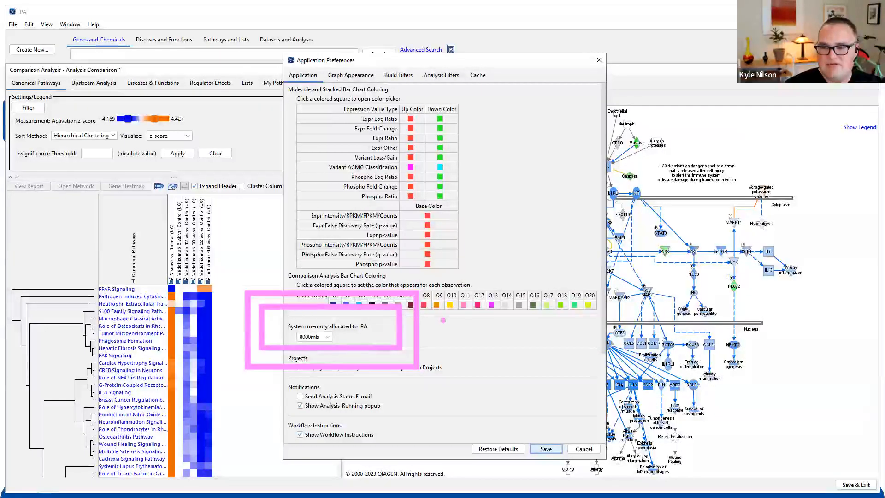
pyautogui.moveTo(437, 344)
pyautogui.mouseDown()
pyautogui.moveTo(449, 354)
pyautogui.moveTo(471, 342)
pyautogui.mouseUp()
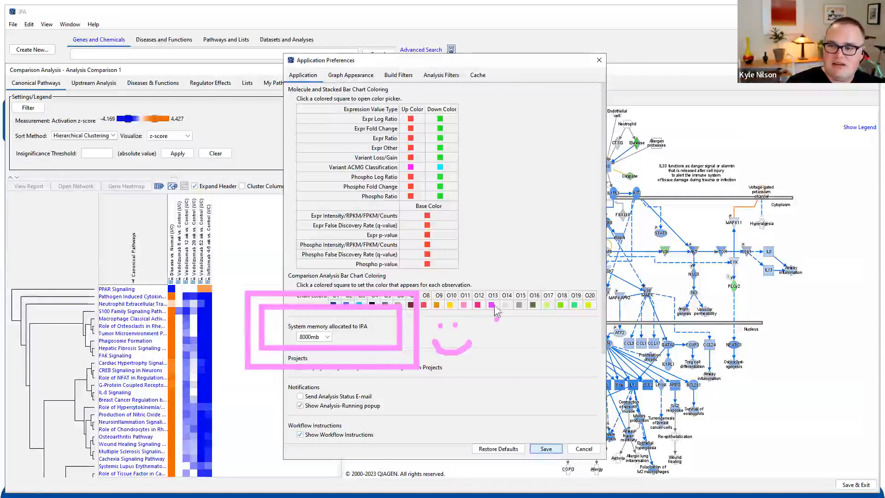
pyautogui.press('Escape')
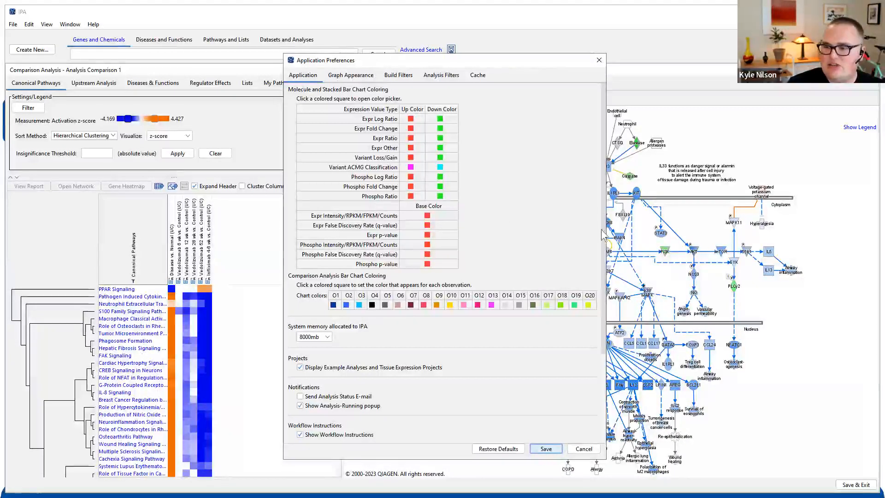
pyautogui.scroll(-5, 520, 290)
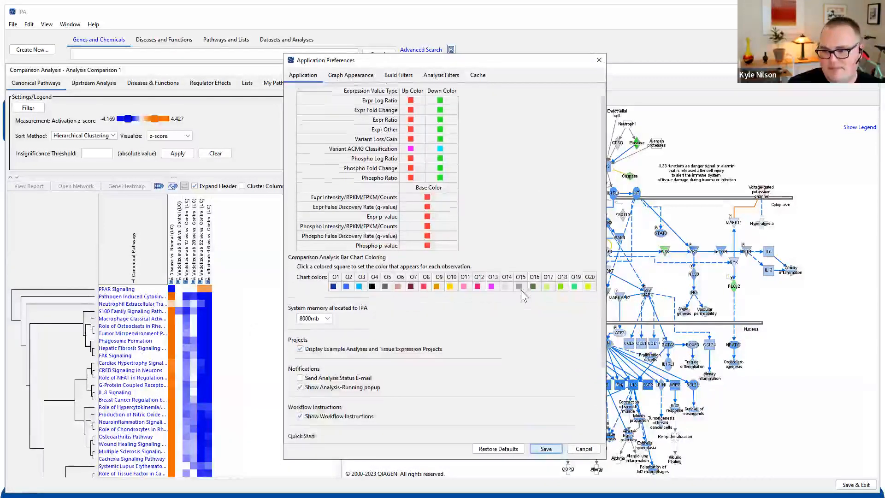
pyautogui.scroll(5, 521, 291)
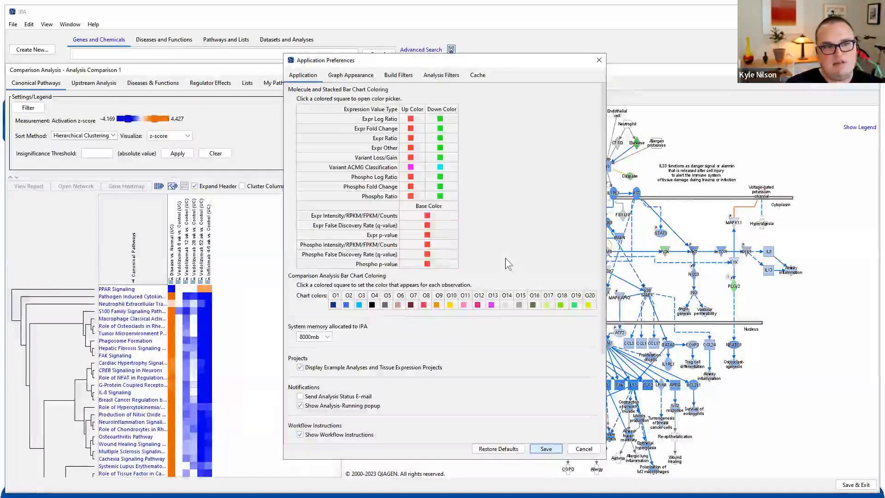
# Set the Expr Log Ratio up color to magenta and down color to cyan, and save the preferences.
pyautogui.click(410, 119)
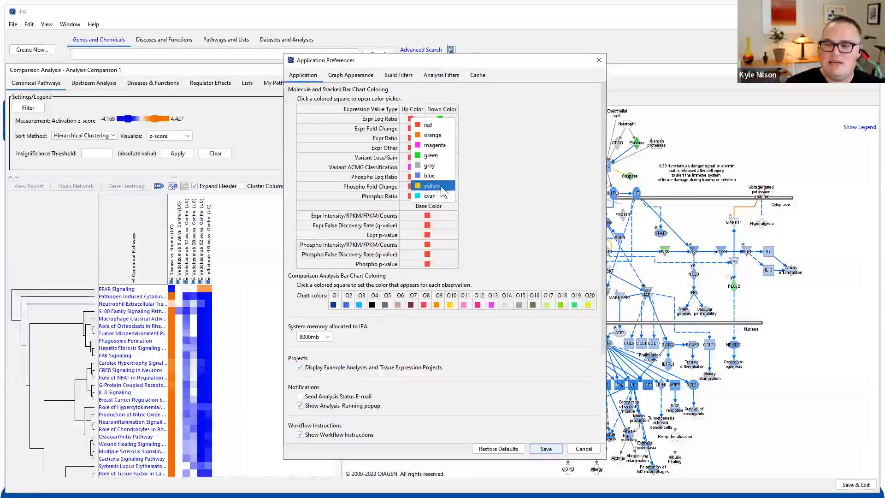
pyautogui.click(432, 146)
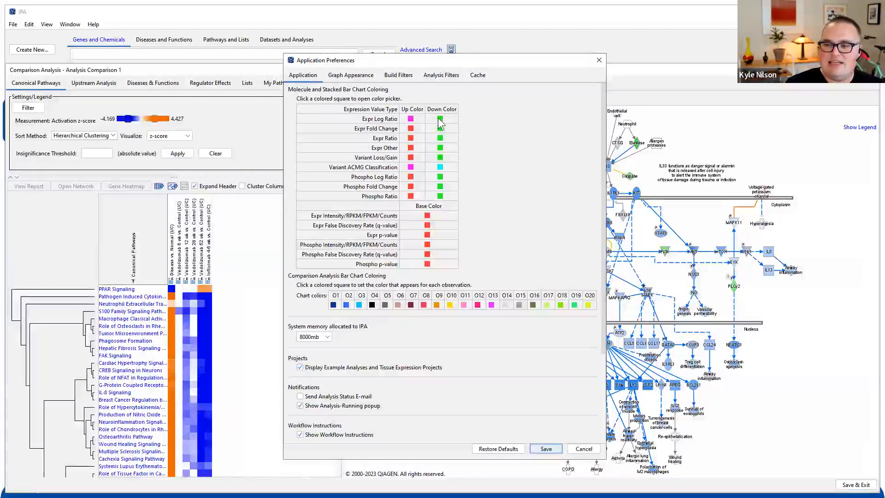
pyautogui.click(439, 120)
pyautogui.click(466, 201)
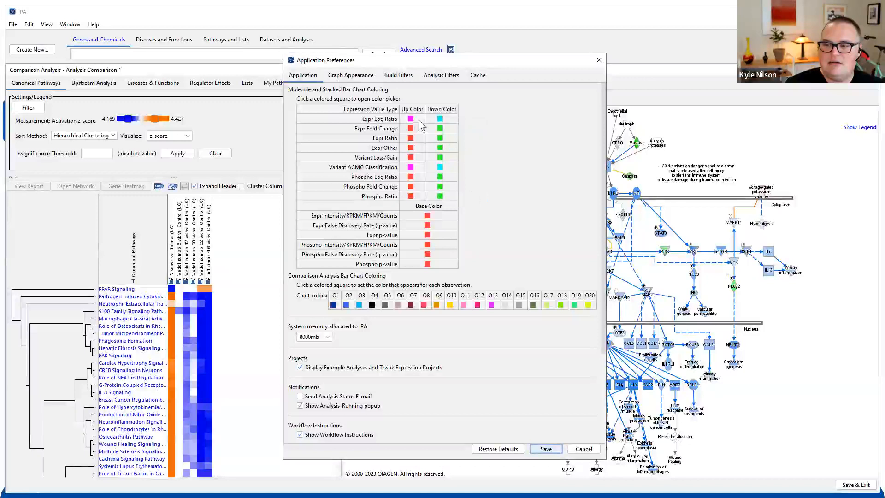
pyautogui.click(547, 449)
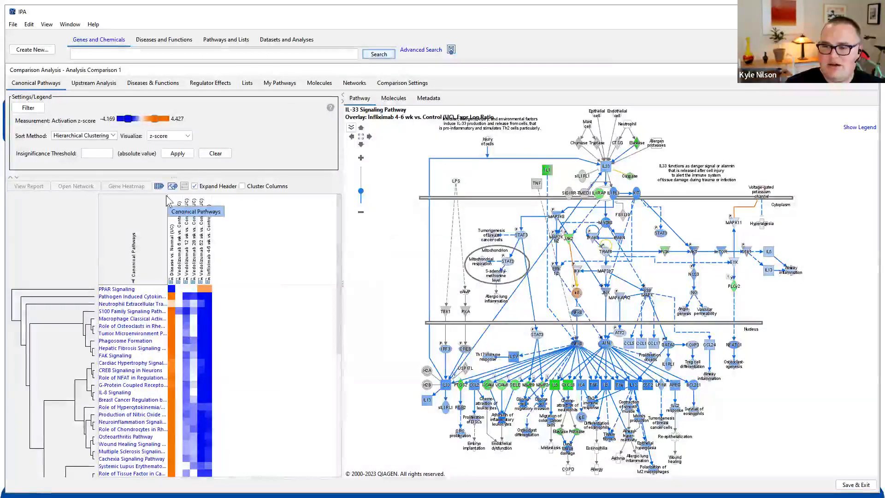
# Restore the Expr Log Ratio up color to red and down color to green in the Application Preferences, and save them.
pyautogui.click(13, 24)
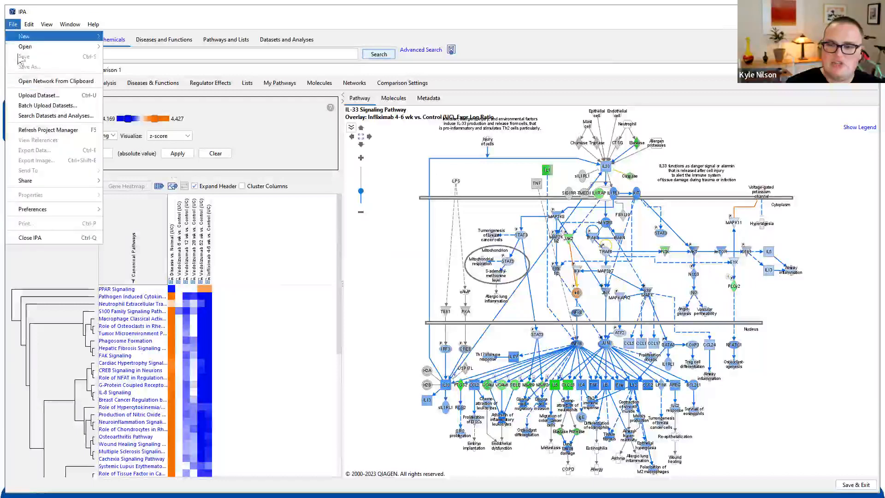
pyautogui.click(371, 180)
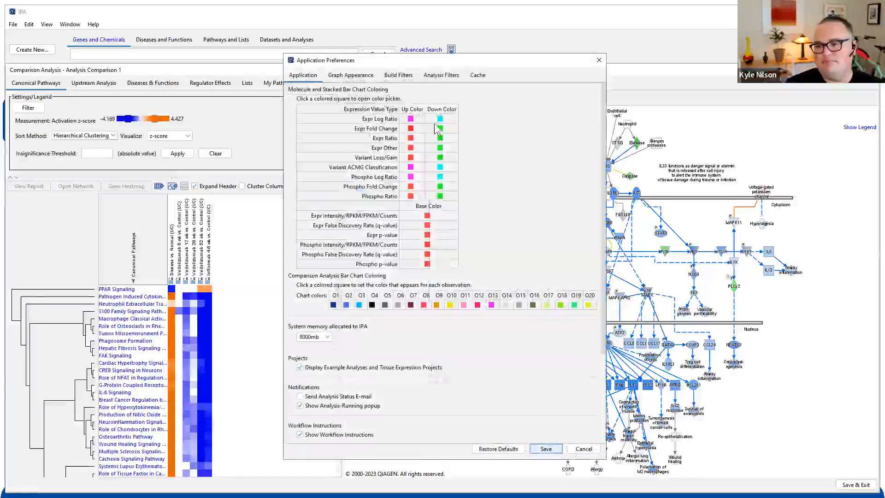
pyautogui.click(417, 119)
pyautogui.click(442, 124)
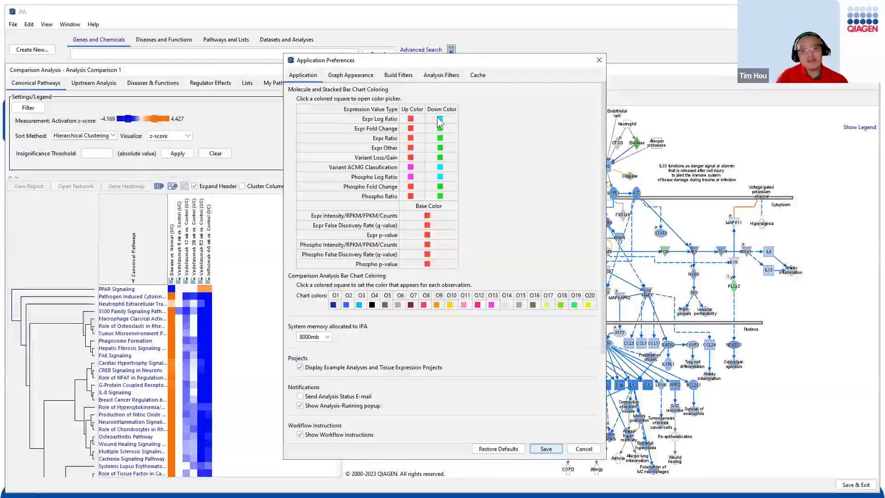
pyautogui.click(441, 118)
pyautogui.click(473, 166)
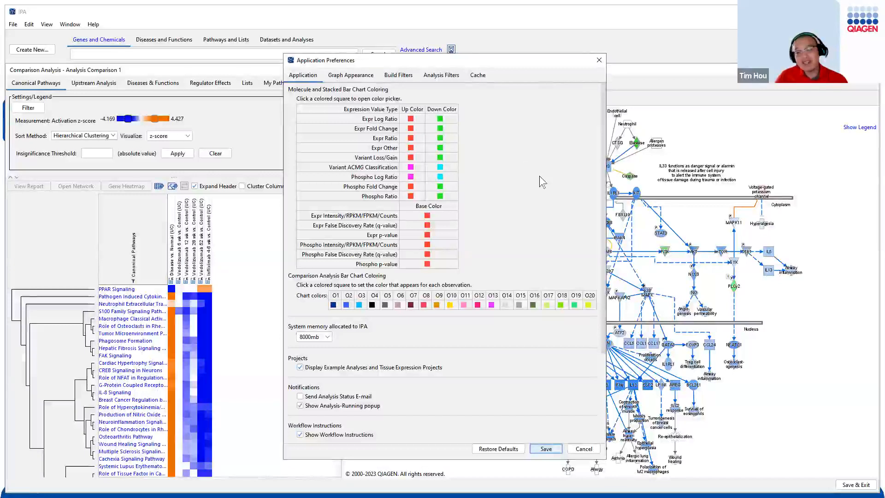
pyautogui.click(546, 448)
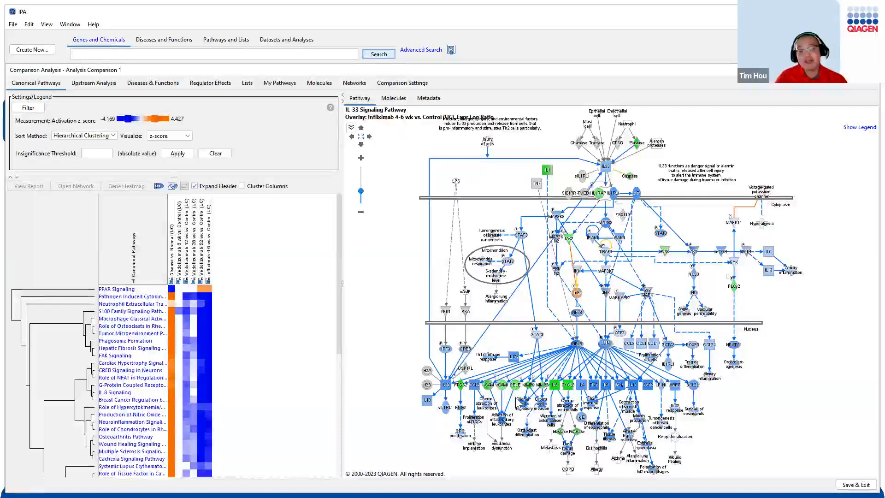
# Examine the IL-33 Signaling Pathway diagram closely, from the receptors down to the nuclear targets and downstream functions.
pyautogui.scroll(3, 516, 402)
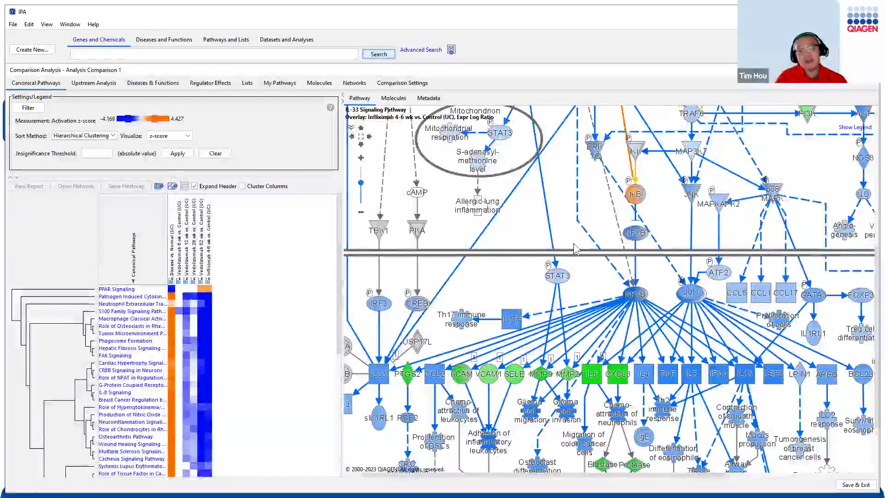
pyautogui.scroll(-1, 575, 249)
pyautogui.moveTo(501, 236); pyautogui.dragTo(284, 290)
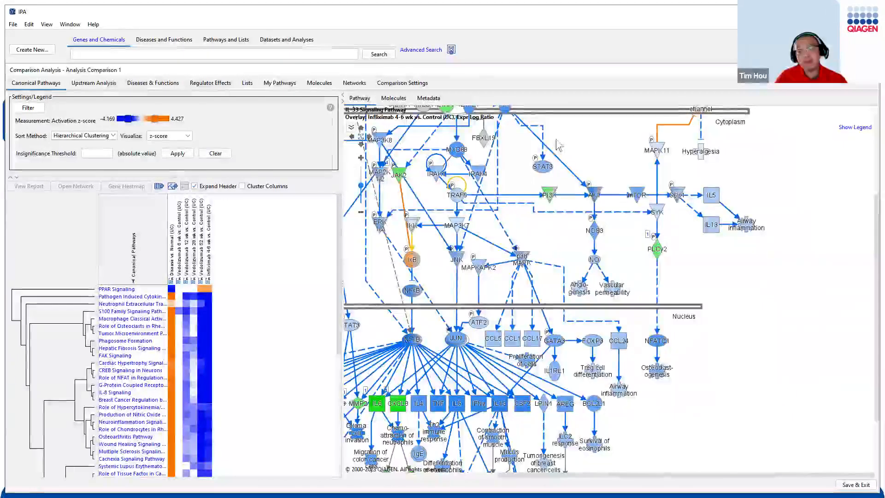
pyautogui.moveTo(550, 143); pyautogui.dragTo(745, 231)
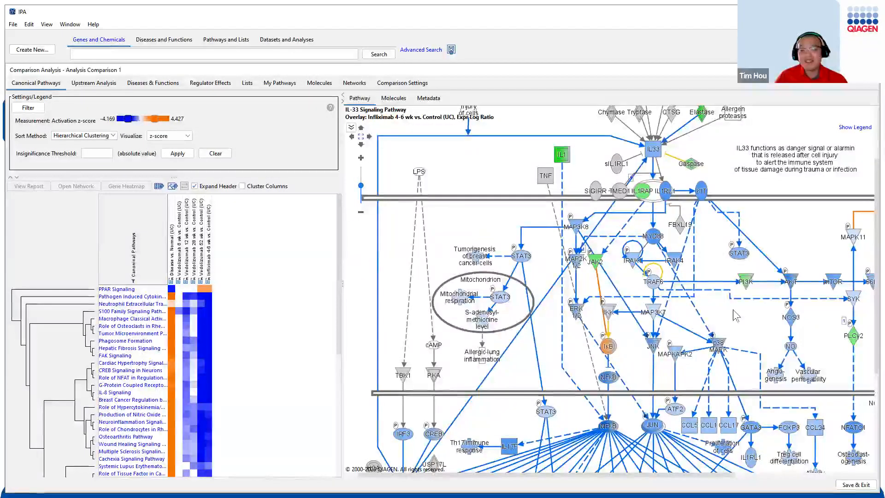
pyautogui.moveTo(736, 316); pyautogui.dragTo(742, 152)
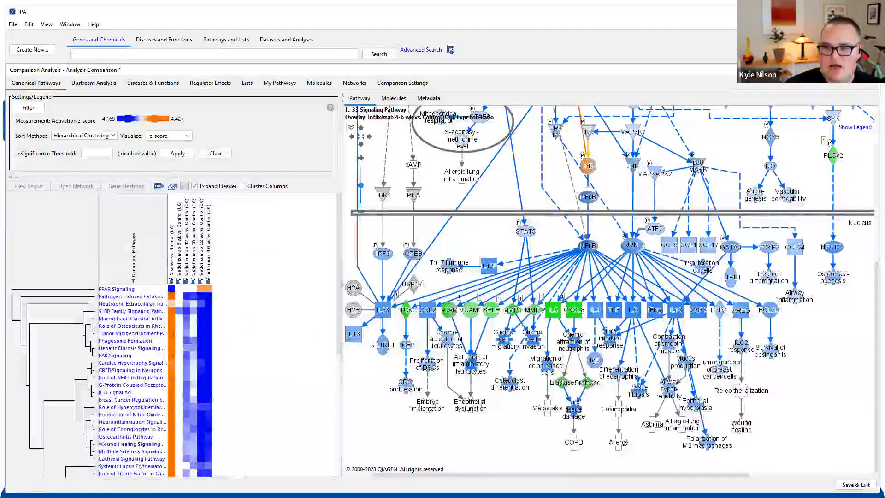
pyautogui.moveTo(446, 230); pyautogui.dragTo(463, 283)
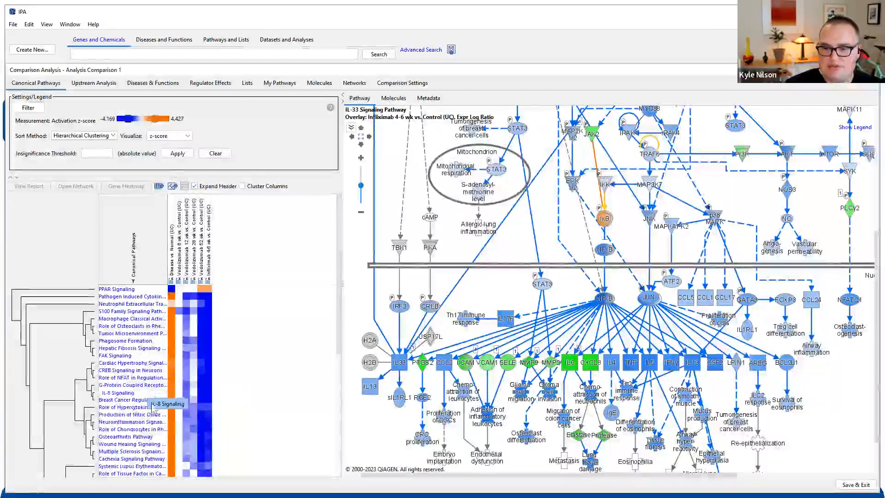
# Open the IL-33 Signaling Pathway from its Infliximab 4-6 wk vs. Control (UC) cell in the canonical pathways heatmap.
pyautogui.scroll(-5, 152, 454)
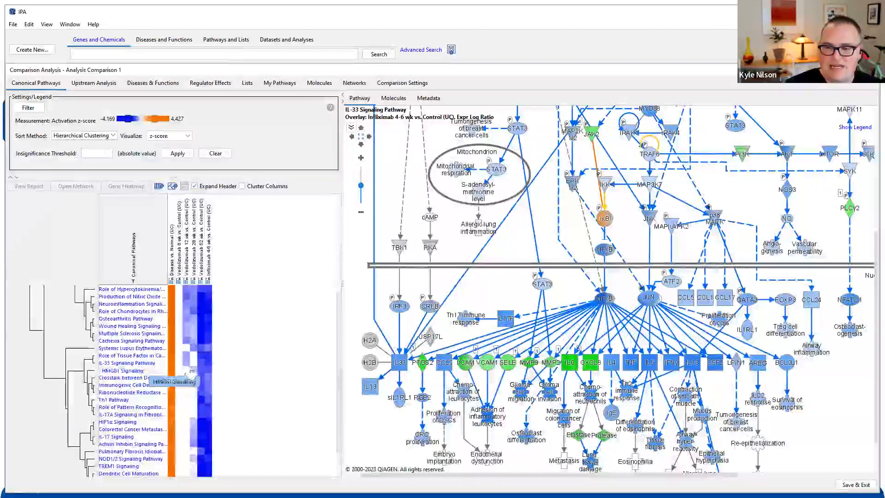
pyautogui.doubleClick(208, 362)
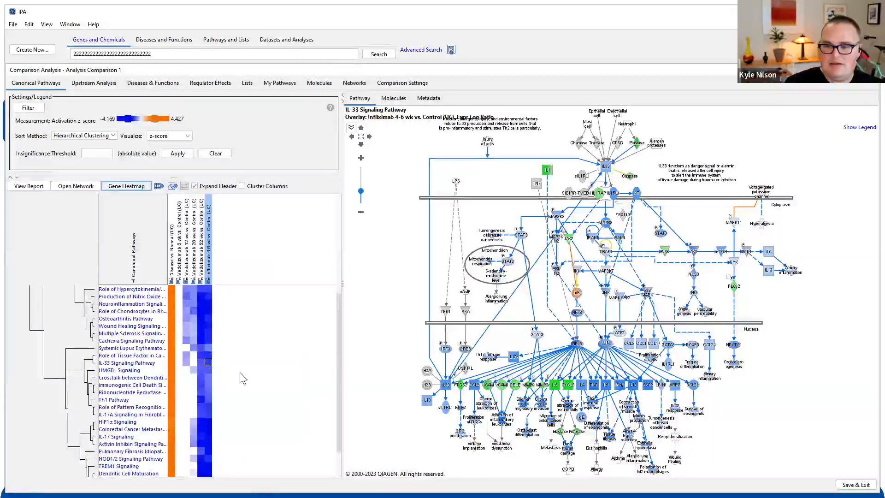
pyautogui.click(127, 186)
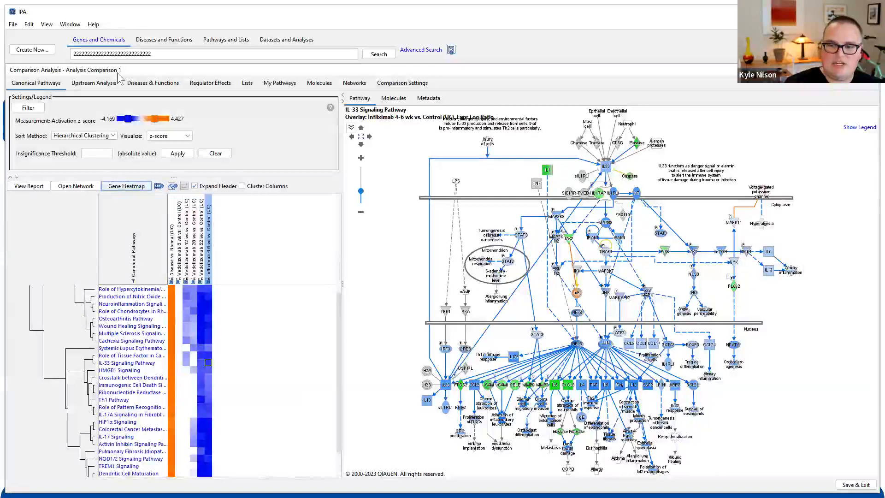
# Clear the stray text from the Genes and Chemicals search field.
pyautogui.moveTo(159, 54); pyautogui.dragTo(69, 57)
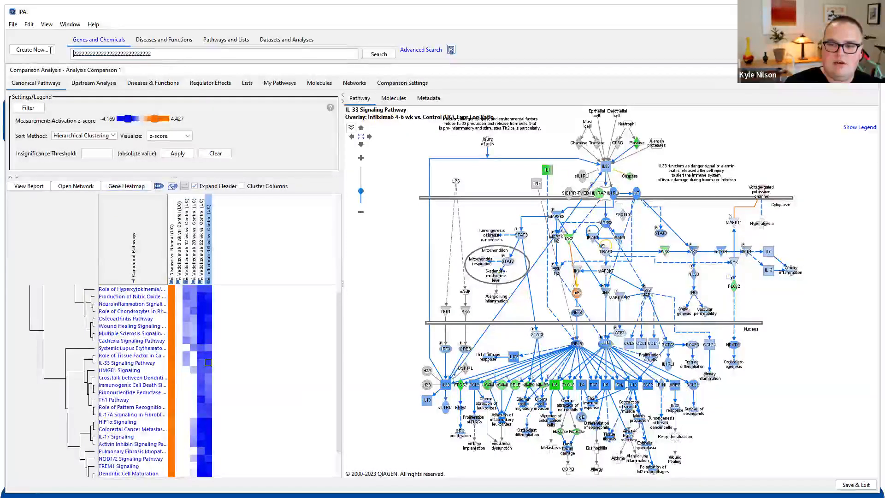
pyautogui.press('Return')
pyautogui.press('BackSpace')
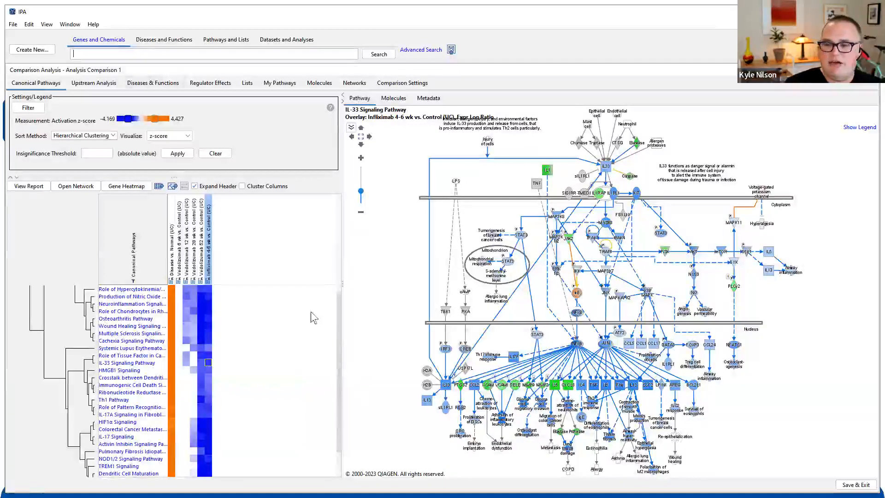
pyautogui.click(337, 330)
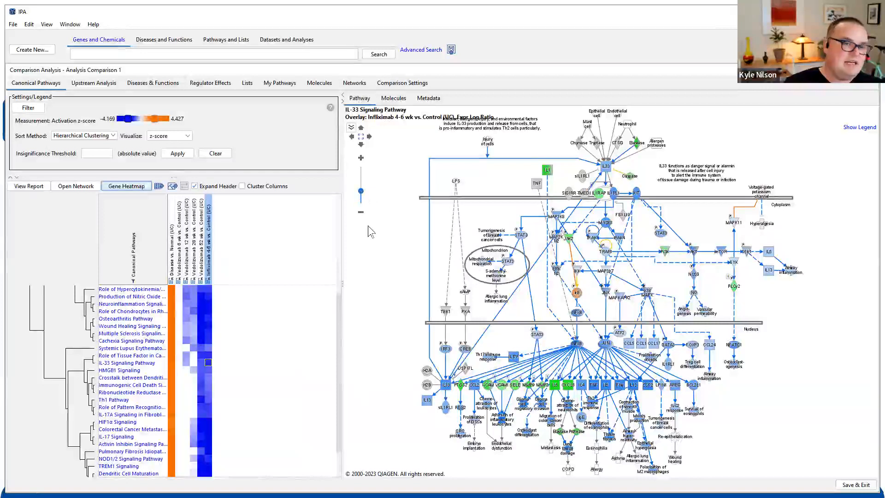
# Show the molecules of the IL-33 Signaling Pathway, open the Gene View for KLK6 in the browser, and return to IPA.
pyautogui.click(391, 98)
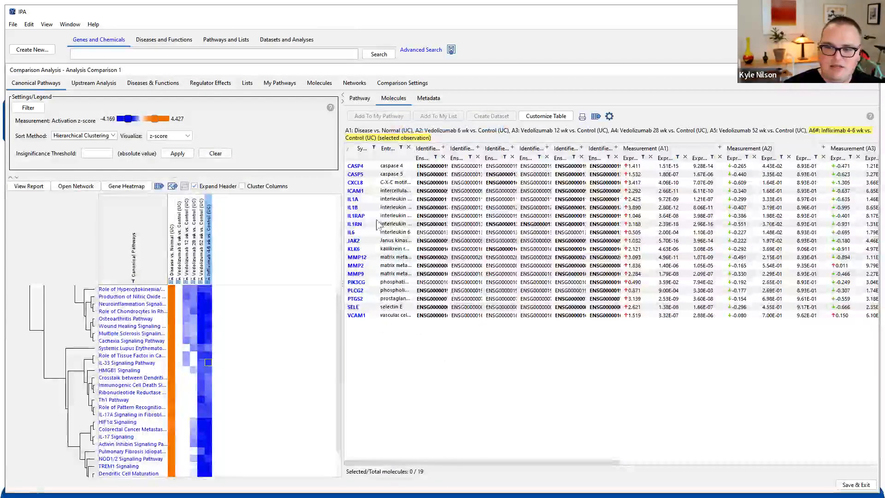
pyautogui.click(353, 251)
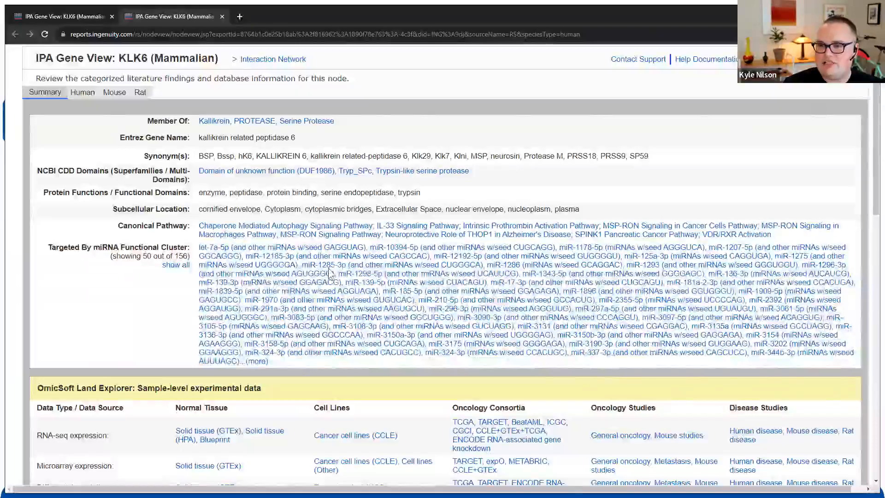
pyautogui.hotkey('alt', 'Tab')
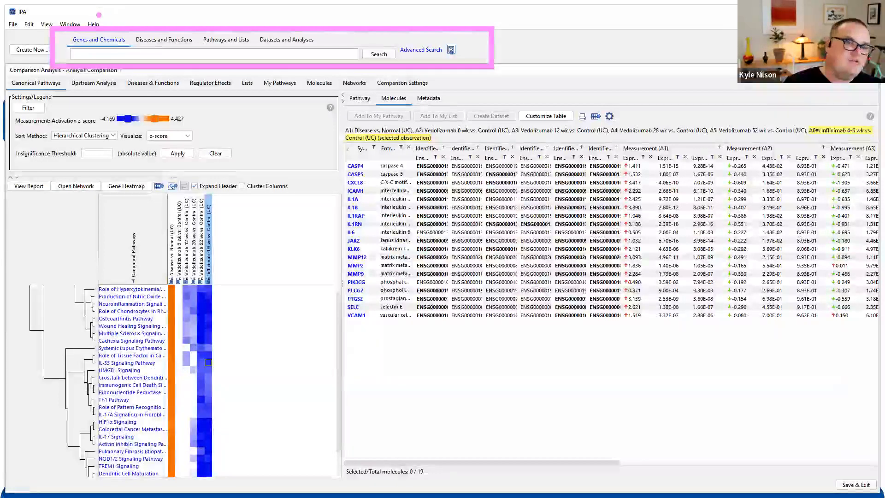
pyautogui.moveTo(101, 12)
pyautogui.mouseDown()
pyautogui.moveTo(130, 2)
pyautogui.moveTo(248, 14)
pyautogui.mouseUp()
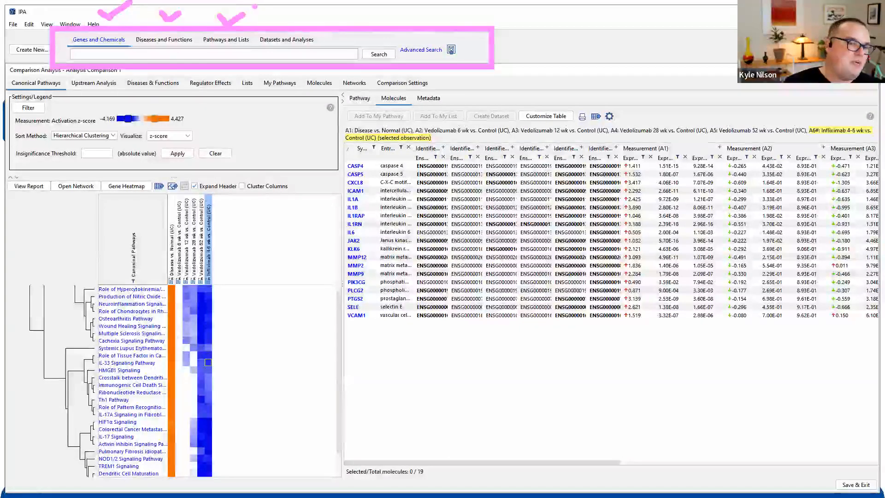
pyautogui.moveTo(280, 17)
pyautogui.mouseDown()
pyautogui.moveTo(289, 23)
pyautogui.moveTo(308, 10)
pyautogui.mouseUp()
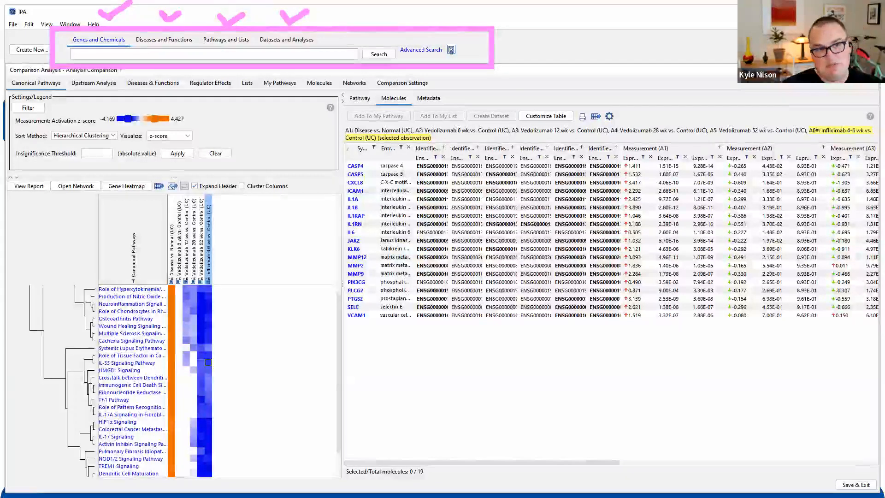
pyautogui.press('e')
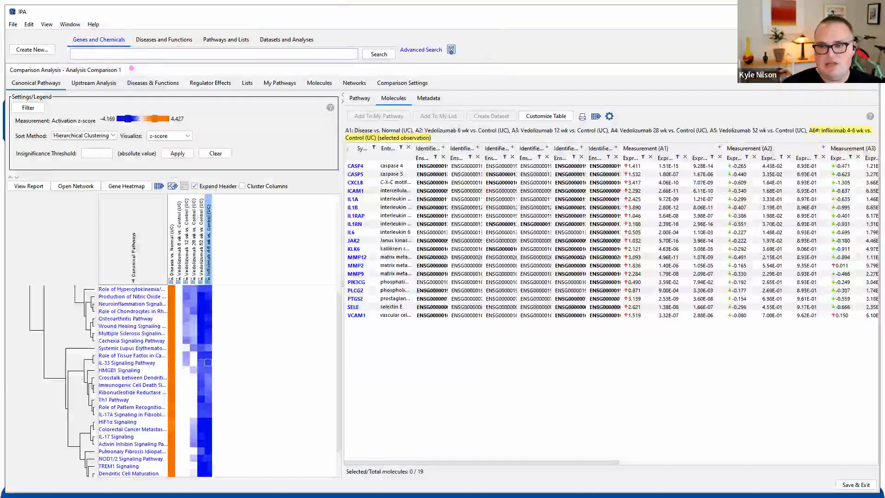
pyautogui.press('Escape')
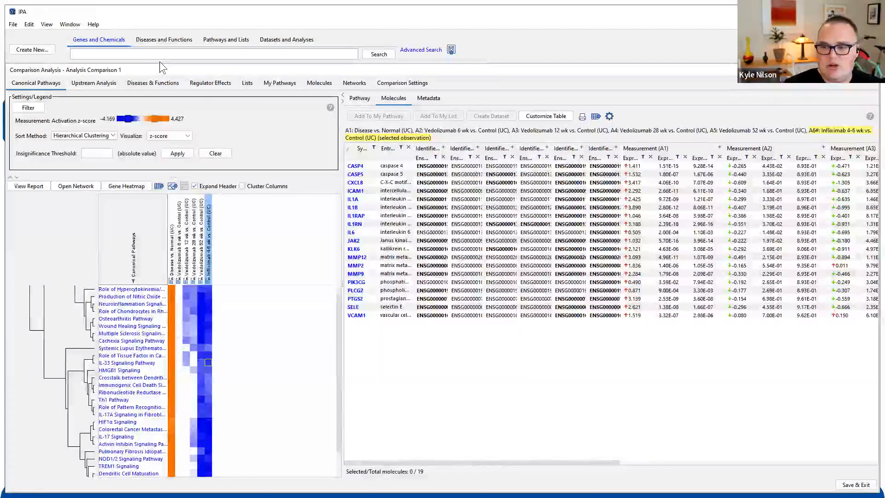
# Search genes and chemicals for klk6 and open the Gene View of the KLK6 result.
pyautogui.write('klk6')
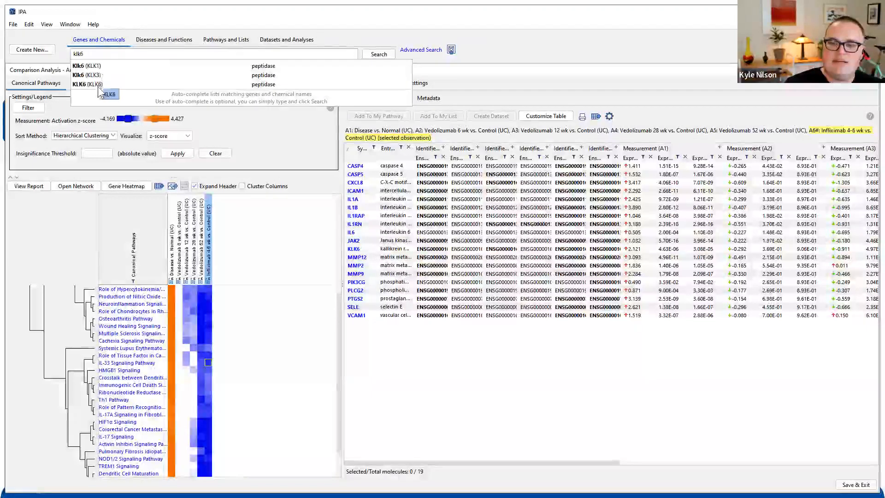
pyautogui.click(376, 56)
pyautogui.click(376, 57)
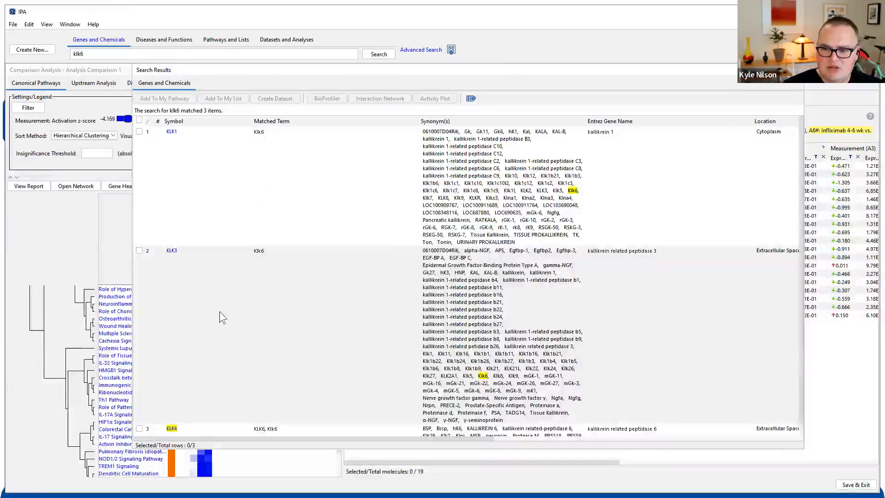
pyautogui.scroll(-1, 374, 182)
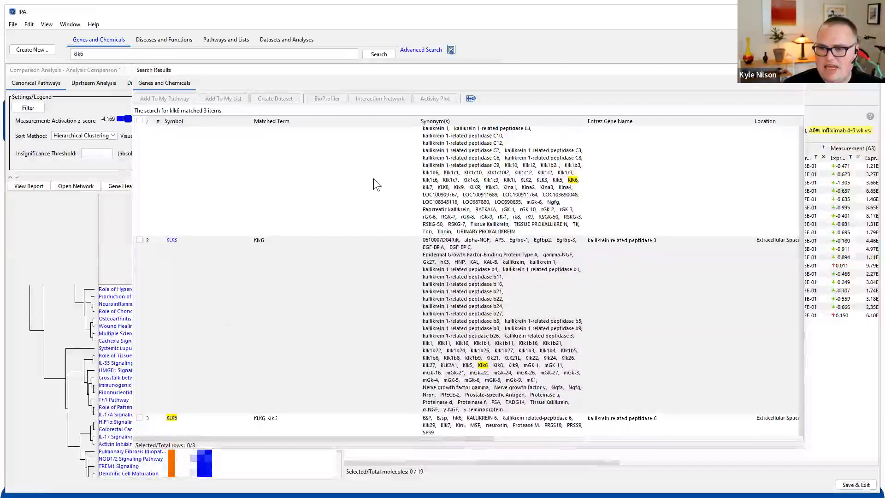
pyautogui.click(172, 417)
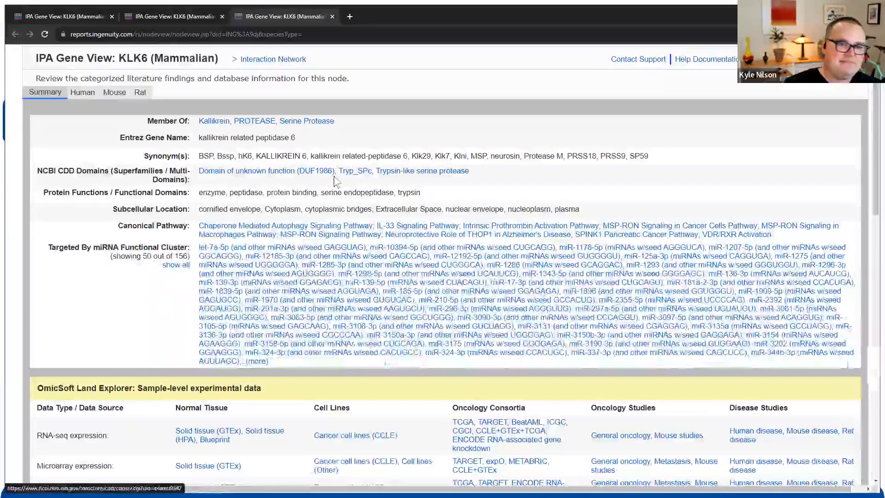
# Open KLK6's normal solid tissue (GTEx) RNA-seq expression from the OmicSoft Land Explorer section and examine the Gene FPKM plot by tissue.
pyautogui.scroll(-5, 503, 310)
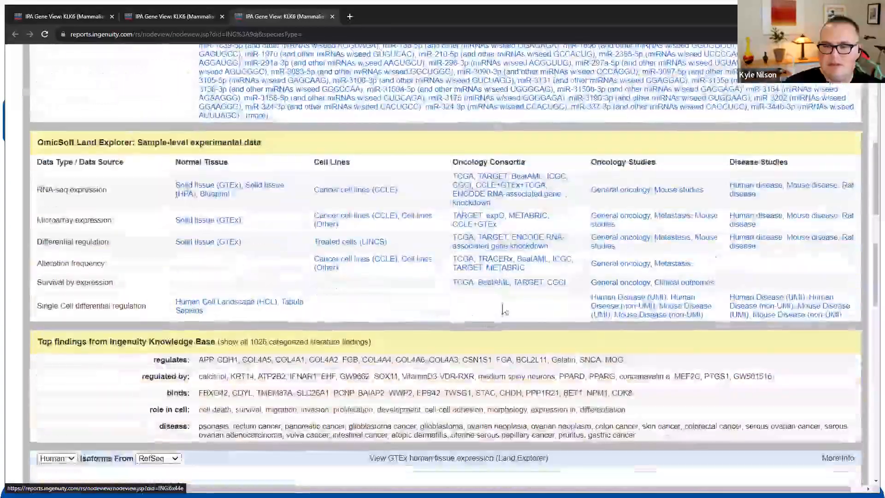
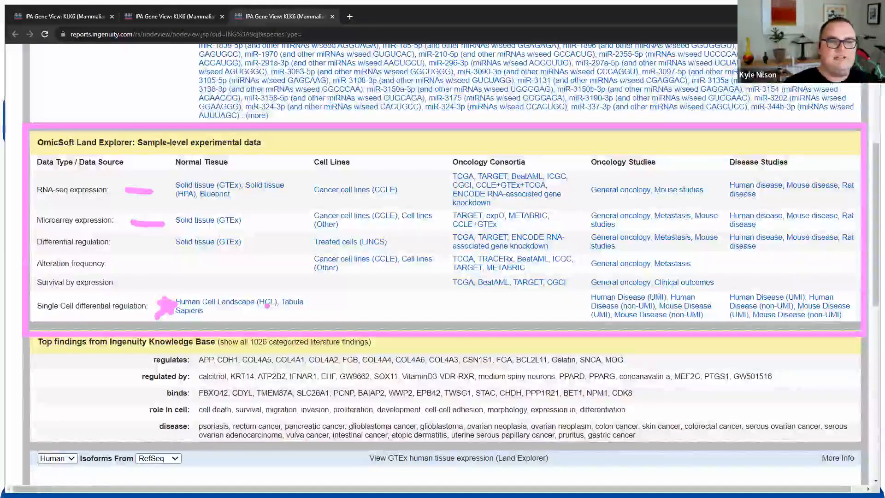
pyautogui.press('Escape')
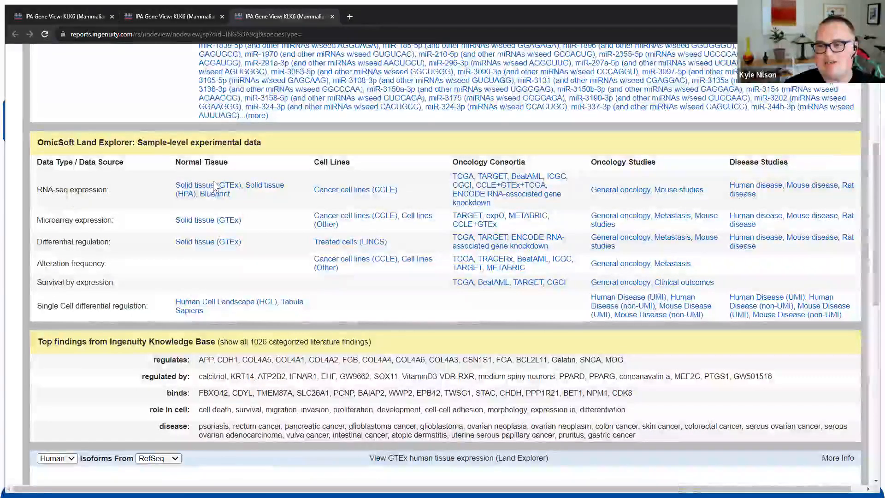
pyautogui.moveTo(168, 164)
pyautogui.mouseDown()
pyautogui.moveTo(171, 144)
pyautogui.moveTo(239, 144)
pyautogui.moveTo(261, 165)
pyautogui.mouseUp()
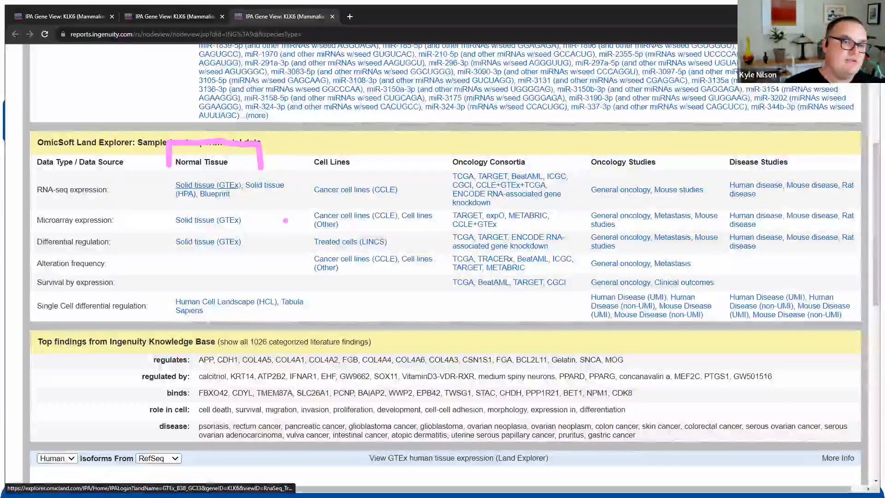
pyautogui.press('Escape')
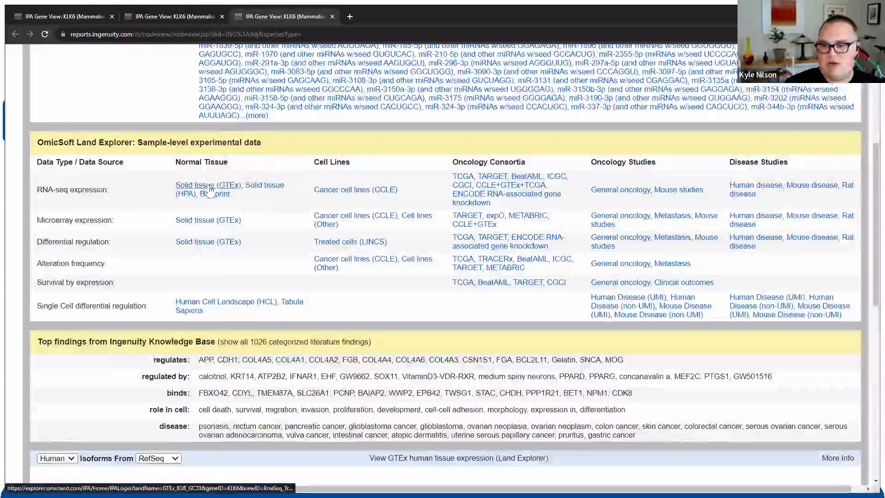
pyautogui.click(212, 187)
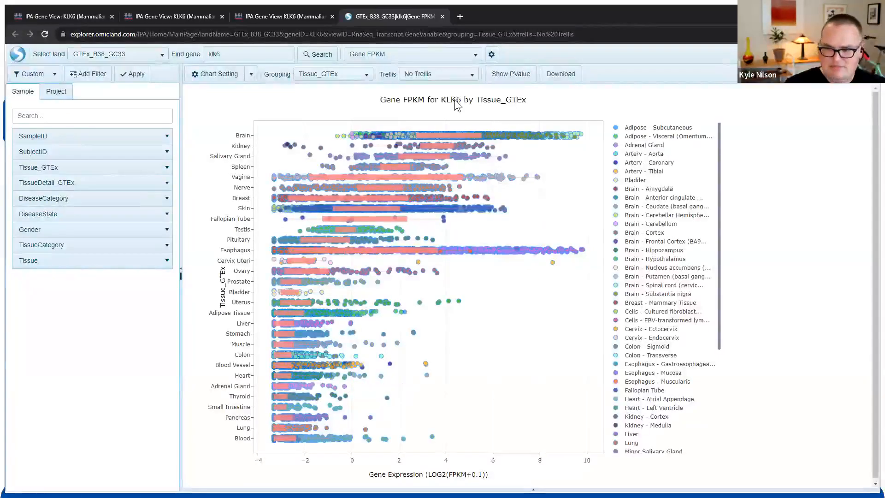
pyautogui.moveTo(510, 138)
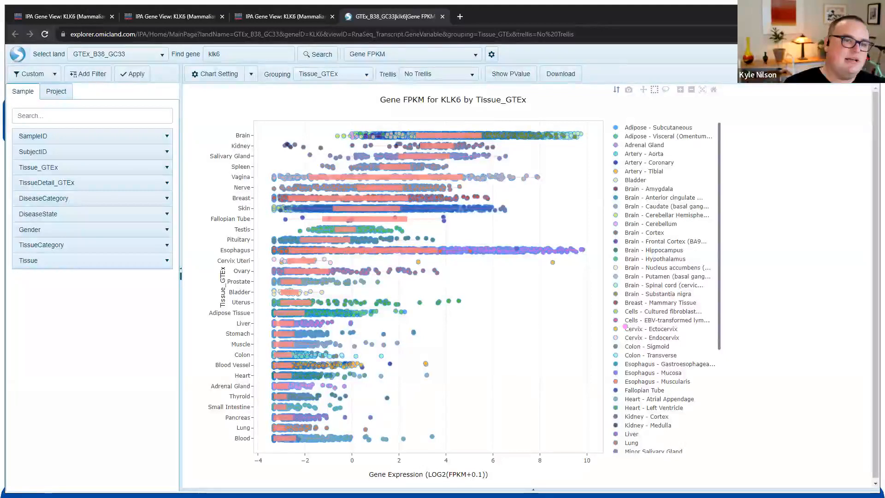
pyautogui.moveTo(175, 26)
pyautogui.mouseDown()
pyautogui.moveTo(69, 23)
pyautogui.moveTo(60, 60)
pyautogui.moveTo(185, 65)
pyautogui.moveTo(136, 22)
pyautogui.mouseUp()
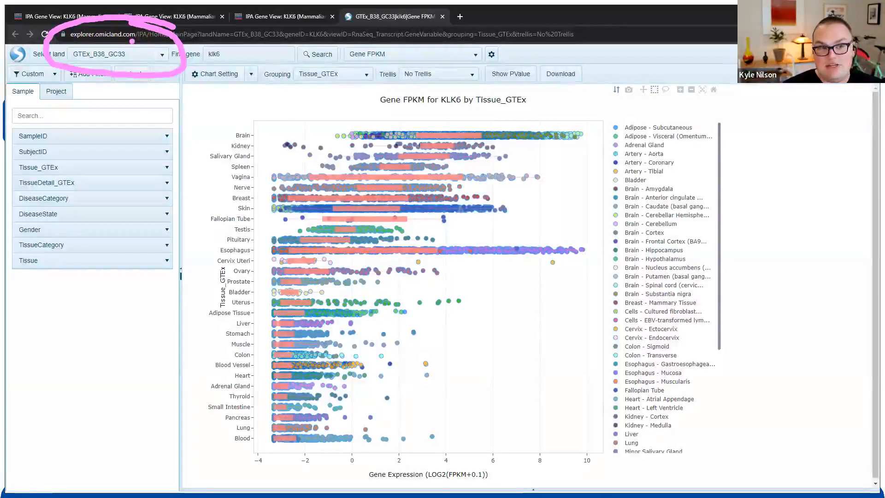
# Browse the available lands from the body map through the cell line and DiseaseLand collections, leaving the current land selected.
pyautogui.click(152, 62)
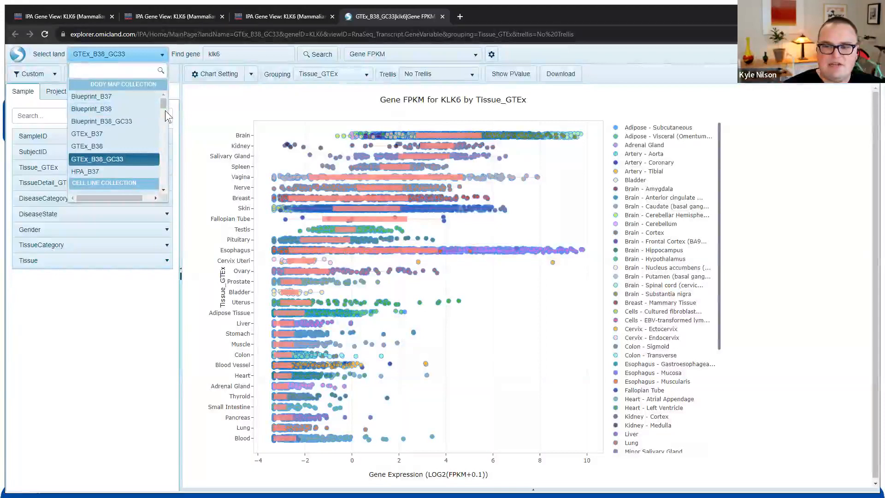
pyautogui.moveTo(165, 108)
pyautogui.mouseDown()
pyautogui.moveTo(165, 116)
pyautogui.moveTo(163, 94)
pyautogui.mouseUp()
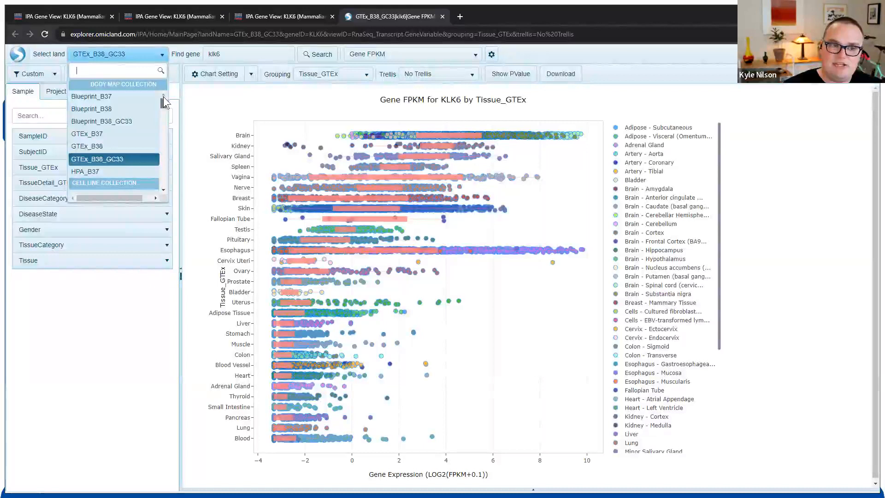
pyautogui.moveTo(163, 101); pyautogui.dragTo(163, 115)
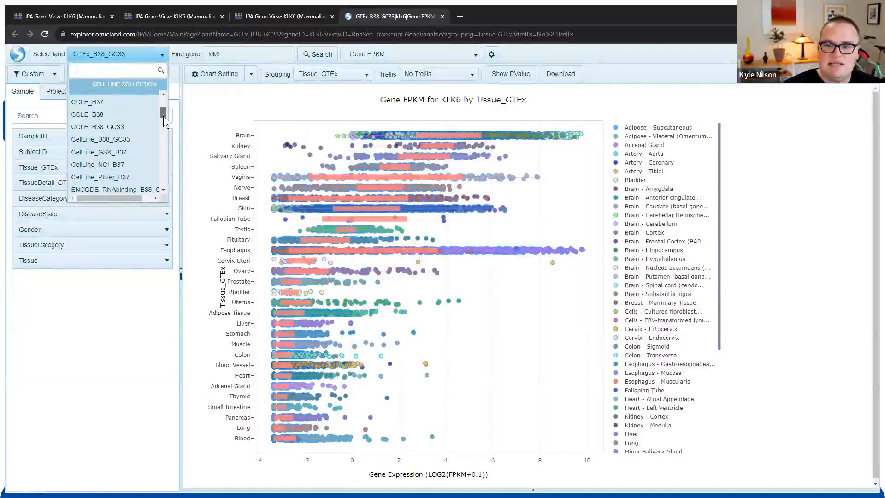
pyautogui.moveTo(163, 115); pyautogui.dragTo(167, 133)
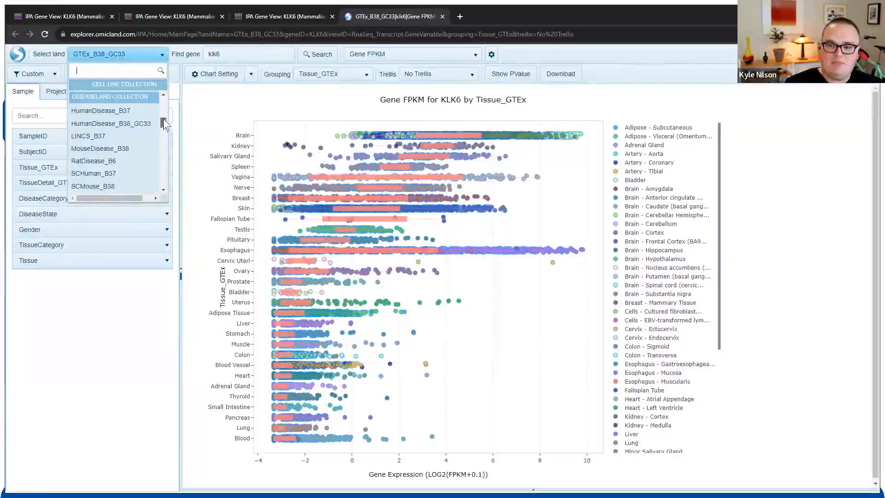
pyautogui.moveTo(165, 123); pyautogui.dragTo(190, 53)
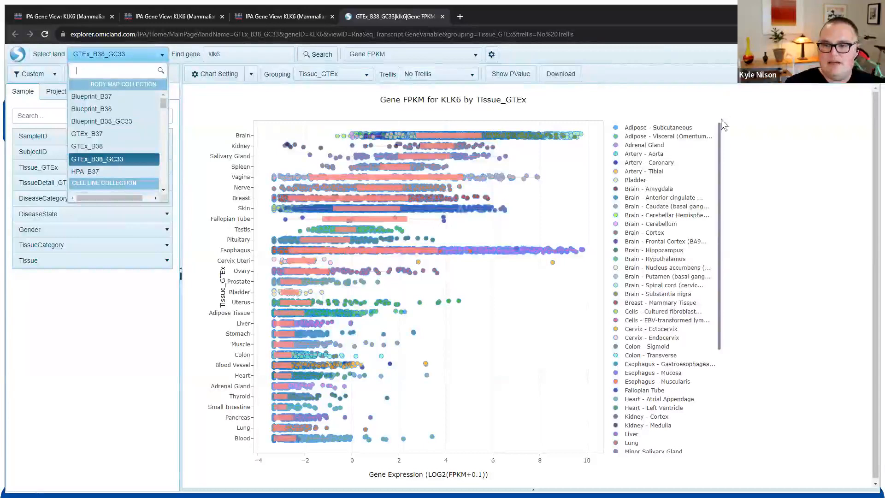
pyautogui.click(97, 54)
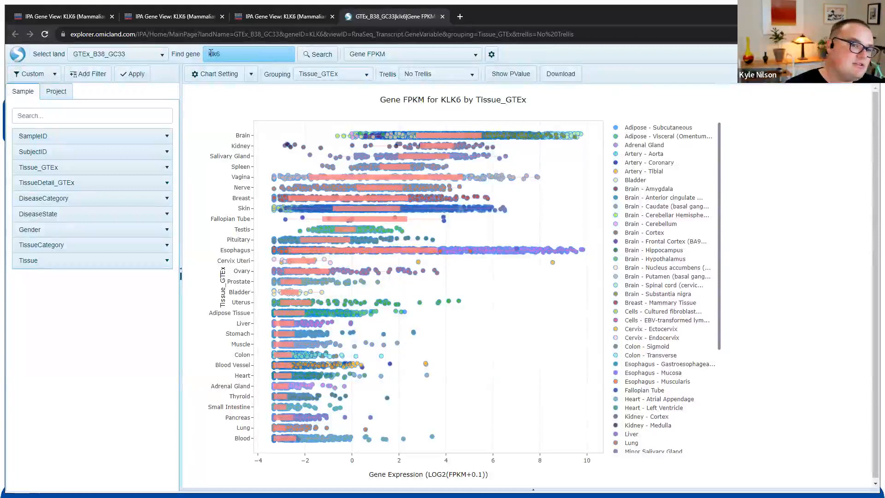
# Search the GTEx_B38_GC33 land for gene nos2 to plot its expression.
pyautogui.moveTo(210, 53); pyautogui.dragTo(263, 65)
pyautogui.write('nos2')
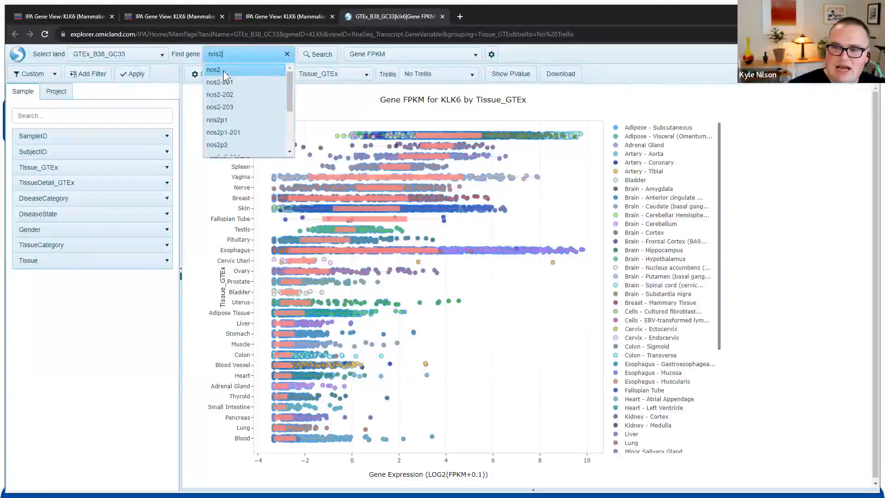
pyautogui.click(223, 70)
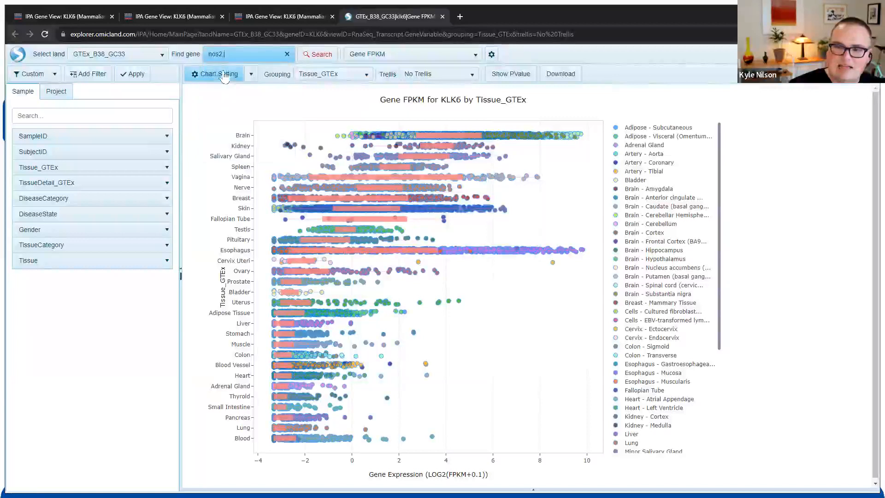
pyautogui.click(318, 56)
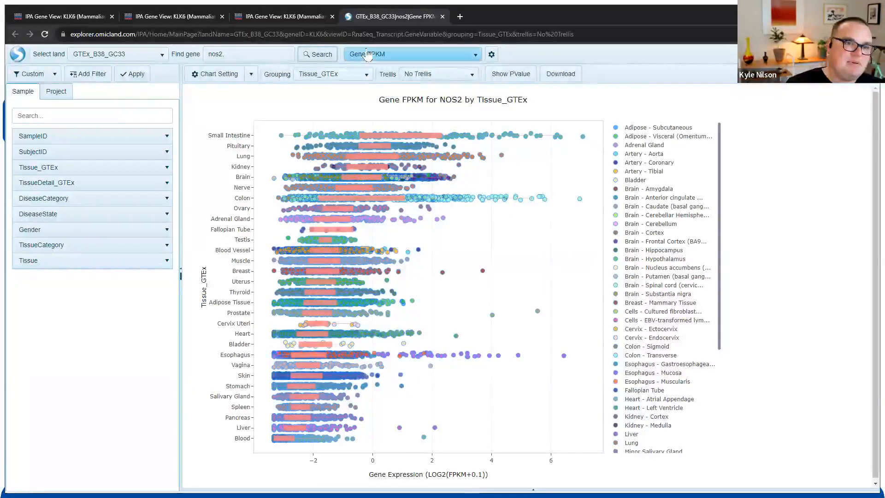
# Review the available data views for NOS2, from the overview to the other views, and keep Gene FPKM.
pyautogui.click(471, 56)
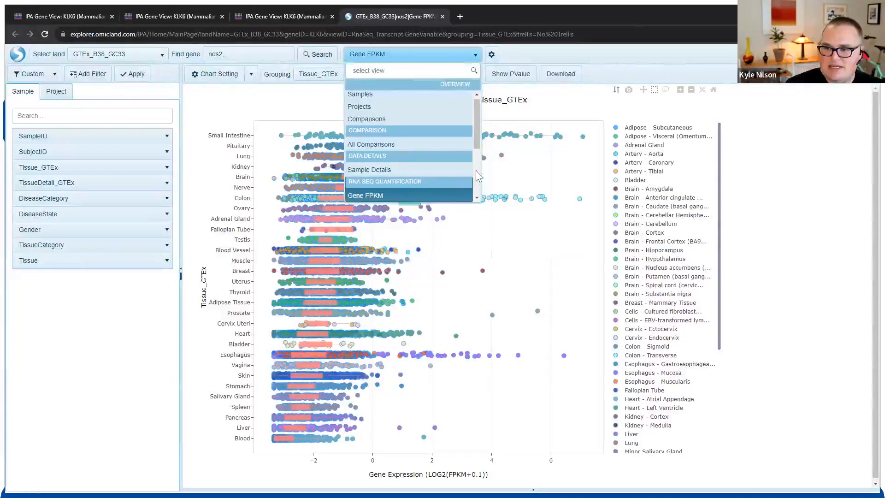
pyautogui.scroll(-3, 478, 147)
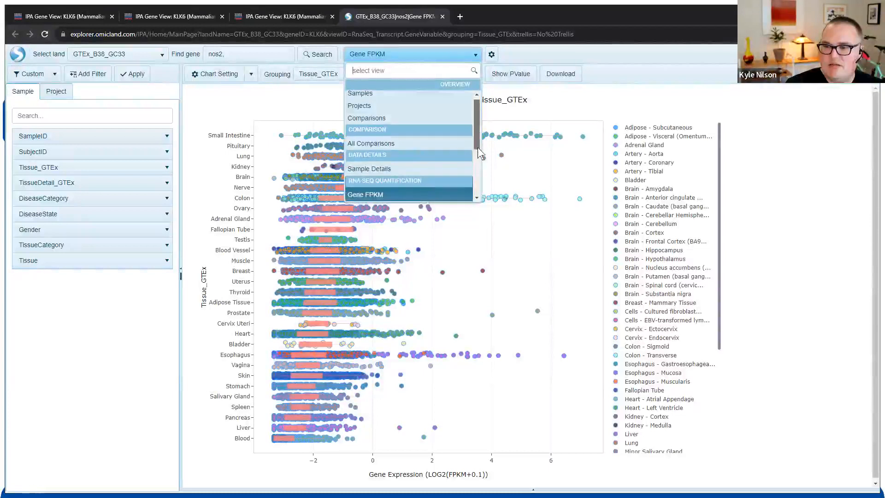
pyautogui.scroll(-2, 477, 204)
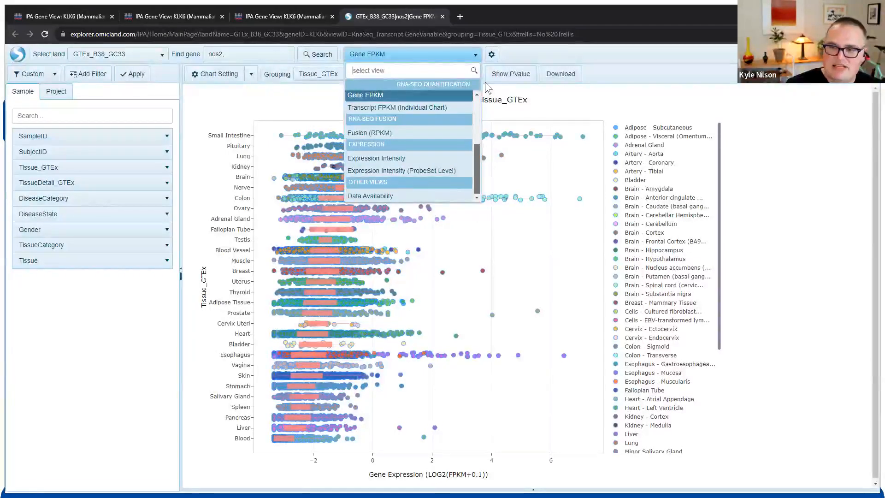
pyautogui.scroll(5, 482, 157)
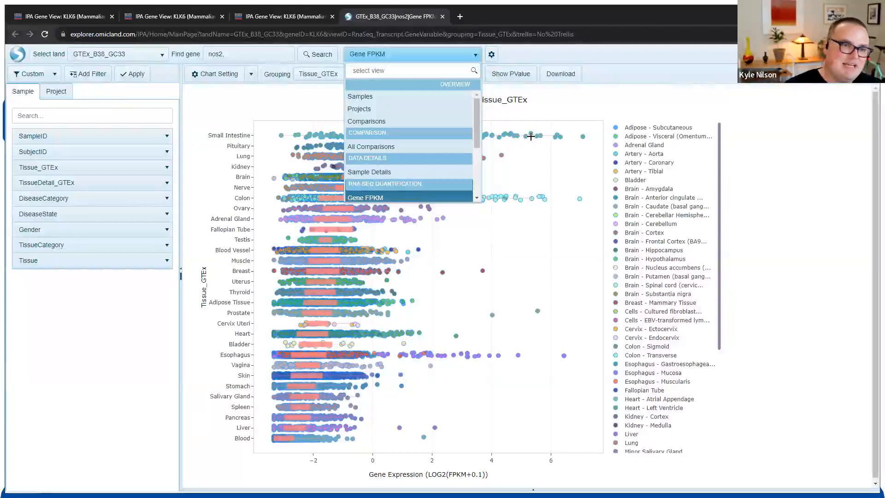
pyautogui.click(770, 231)
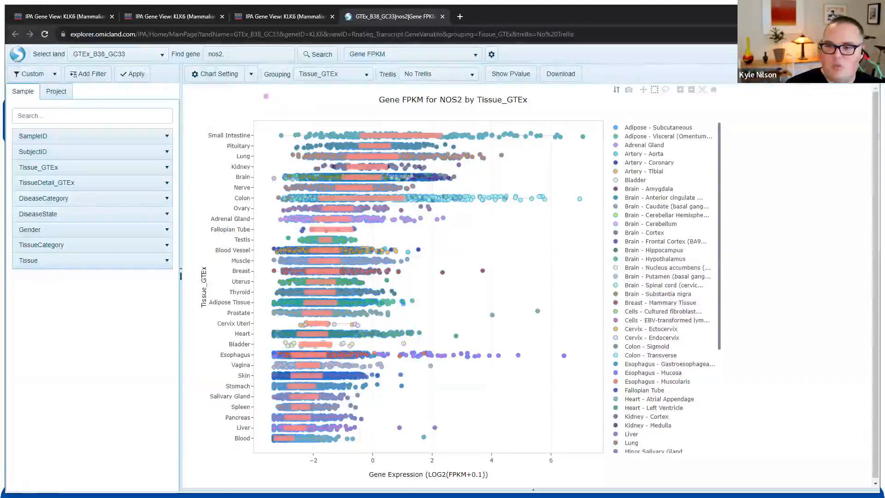
pyautogui.moveTo(144, 89)
pyautogui.mouseDown()
pyautogui.moveTo(182, 205)
pyautogui.moveTo(146, 322)
pyautogui.mouseUp()
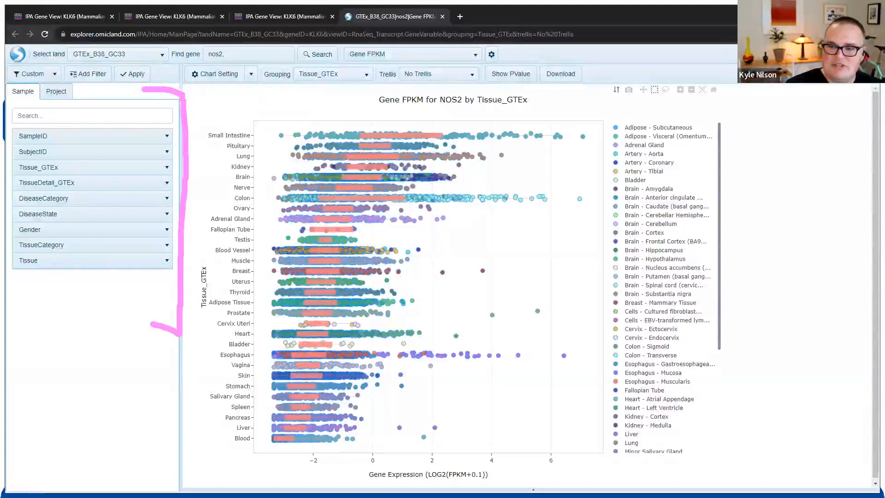
pyautogui.moveTo(262, 85)
pyautogui.mouseDown()
pyautogui.moveTo(277, 109)
pyautogui.moveTo(512, 104)
pyautogui.moveTo(571, 74)
pyautogui.mouseUp()
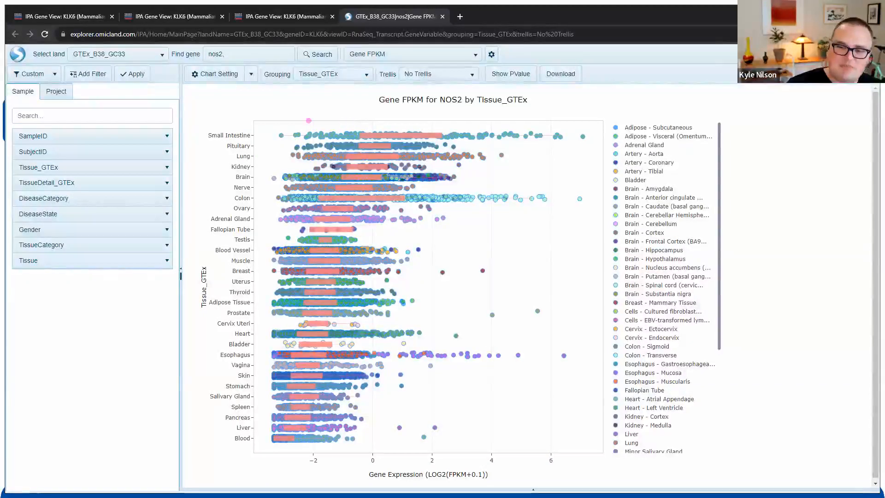
pyautogui.moveTo(226, 126)
pyautogui.mouseDown()
pyautogui.moveTo(201, 126)
pyautogui.moveTo(221, 150)
pyautogui.mouseUp()
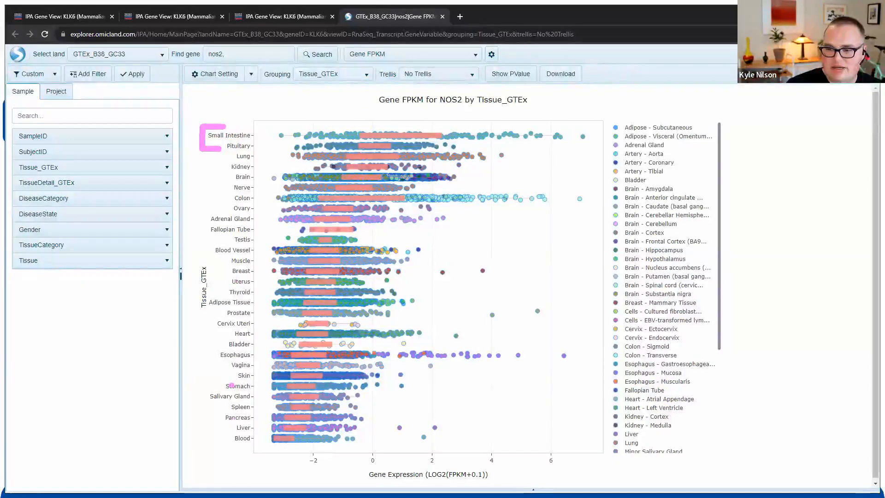
pyautogui.moveTo(206, 419); pyautogui.dragTo(223, 455)
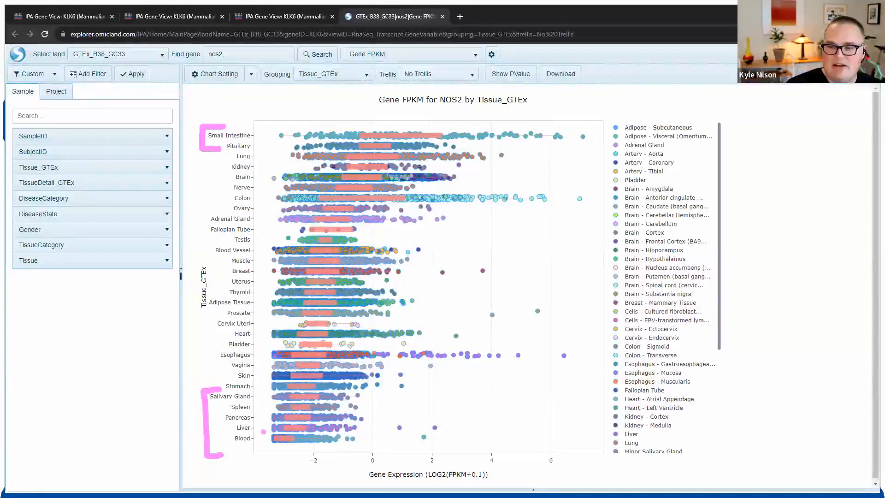
pyautogui.press('Escape')
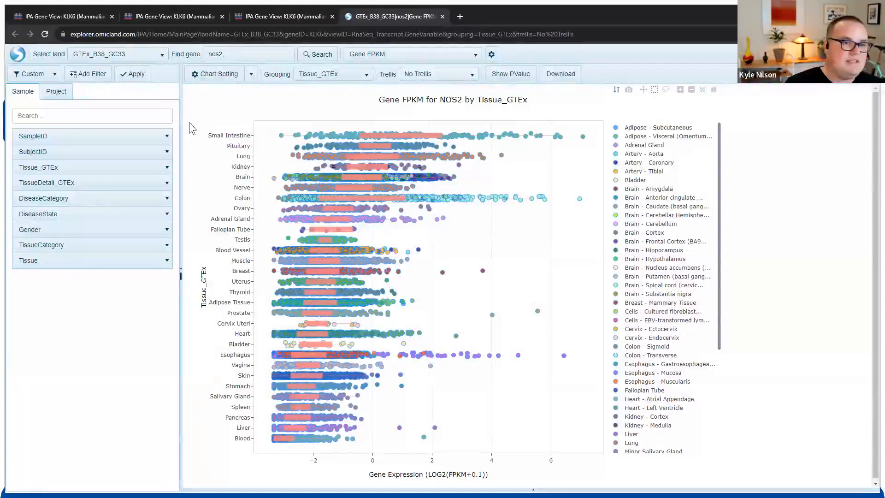
pyautogui.moveTo(134, 123)
pyautogui.mouseDown()
pyautogui.moveTo(179, 128)
pyautogui.moveTo(174, 299)
pyautogui.moveTo(137, 300)
pyautogui.mouseUp()
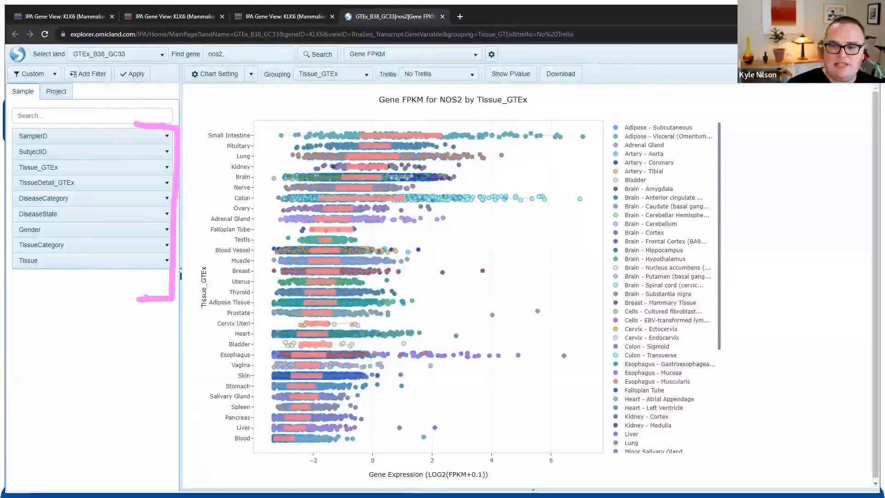
# Filter Tissue_GTEx to only Colon and Small Intestine, apply it to the chart, and collapse the filter.
pyautogui.click(110, 176)
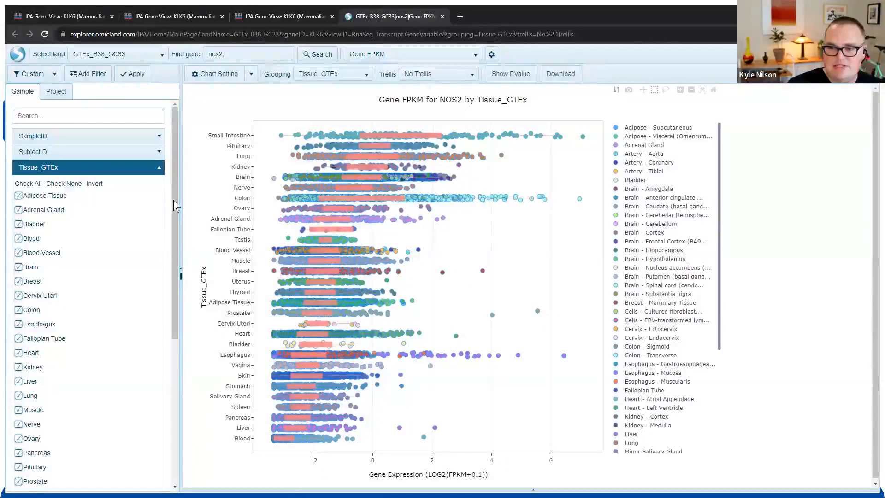
pyautogui.click(66, 186)
pyautogui.moveTo(174, 225); pyautogui.dragTo(166, 334)
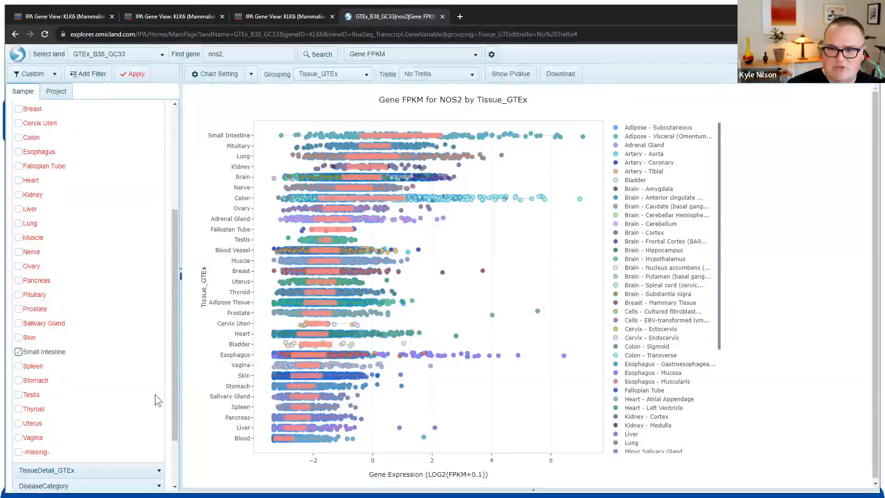
pyautogui.moveTo(174, 348); pyautogui.dragTo(174, 325)
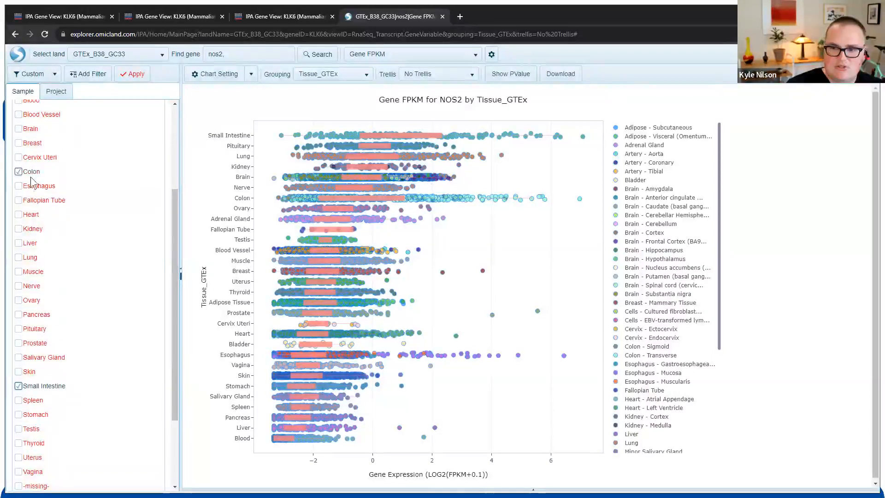
pyautogui.moveTo(174, 209); pyautogui.dragTo(175, 206)
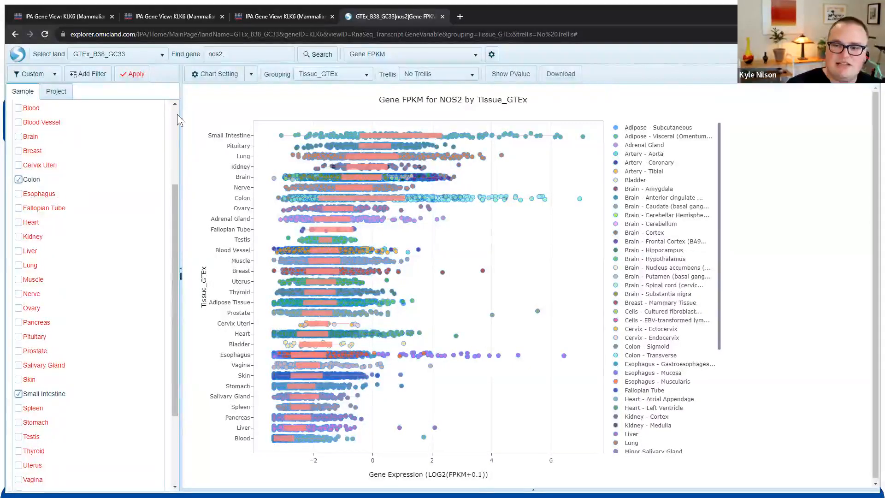
pyautogui.click(142, 79)
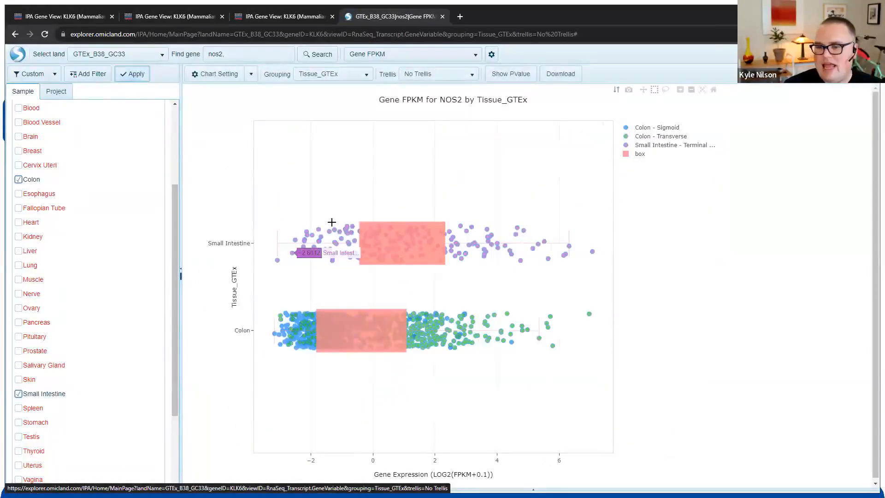
pyautogui.moveTo(174, 286); pyautogui.dragTo(186, 198)
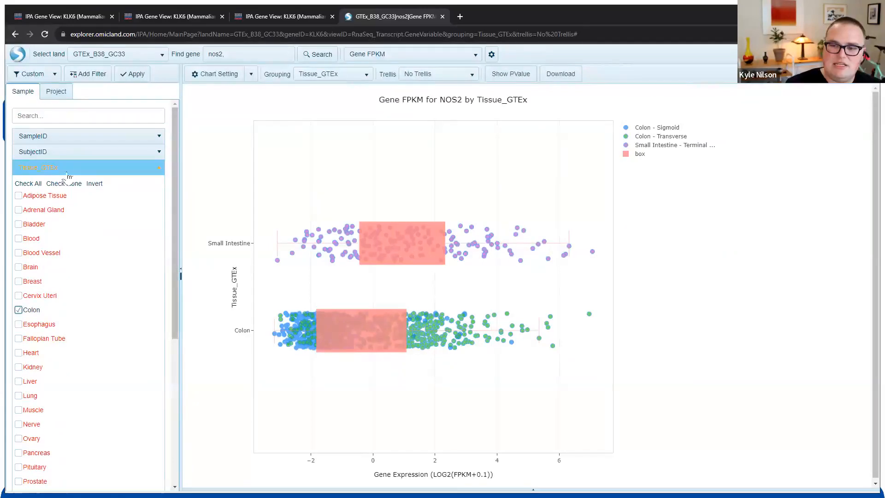
pyautogui.click(161, 174)
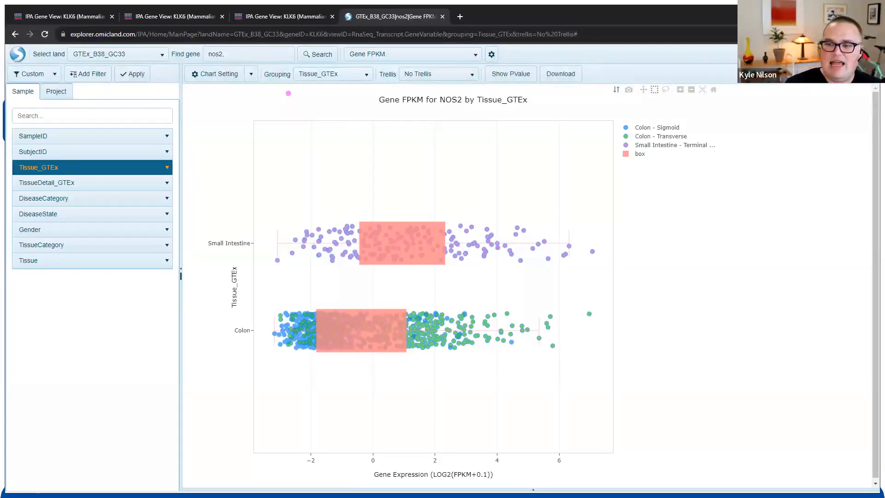
# Group the NOS2 expression chart by TissueDetail_GTEx.
pyautogui.moveTo(287, 90); pyautogui.dragTo(349, 103)
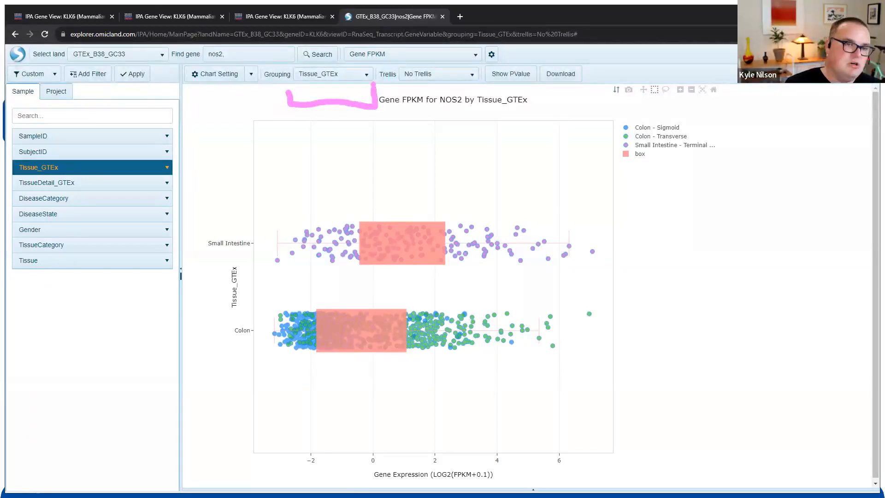
pyautogui.click(367, 74)
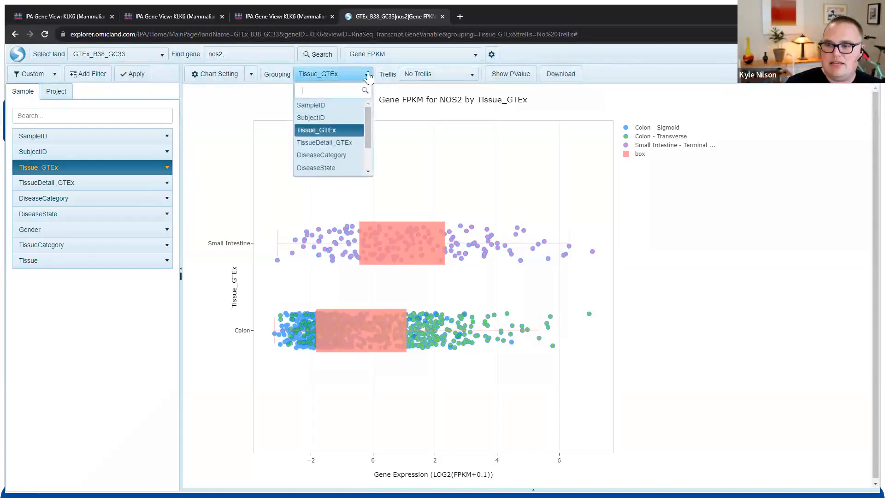
pyautogui.click(345, 140)
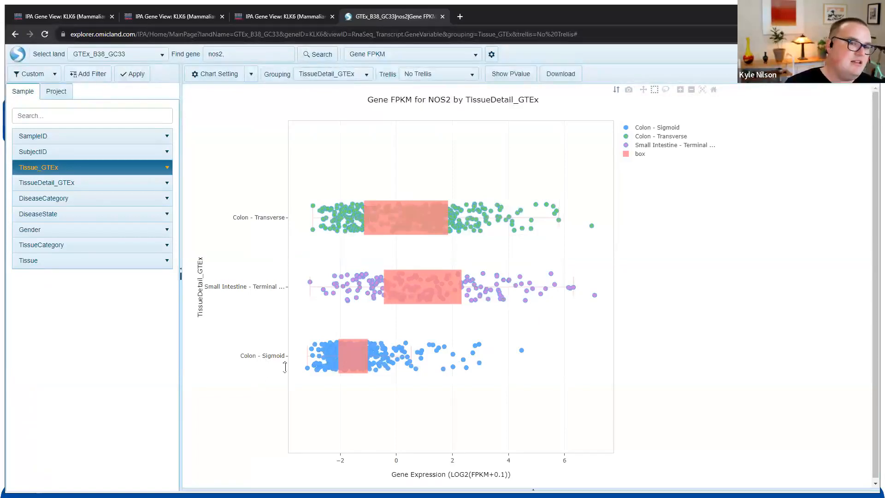
# Box-select the Small Intestine - Terminal Ileum samples from about 0 LOG2 expression upward to list their details.
pyautogui.moveTo(436, 377)
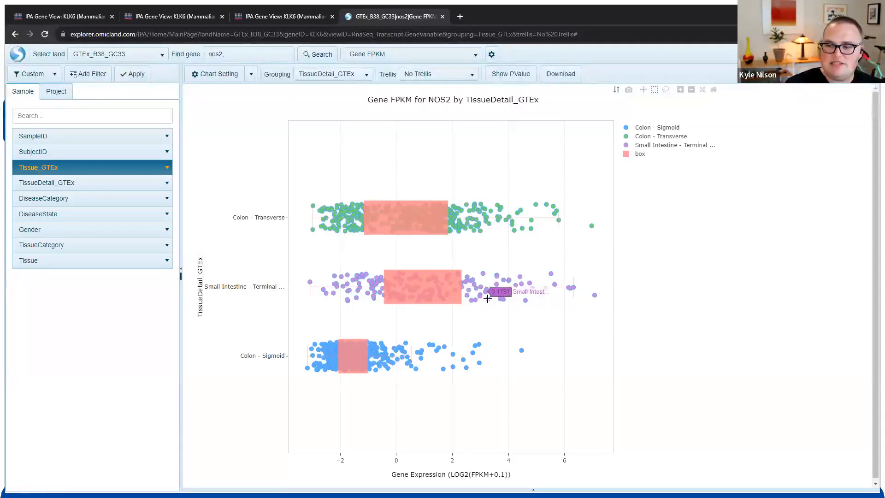
pyautogui.moveTo(516, 325)
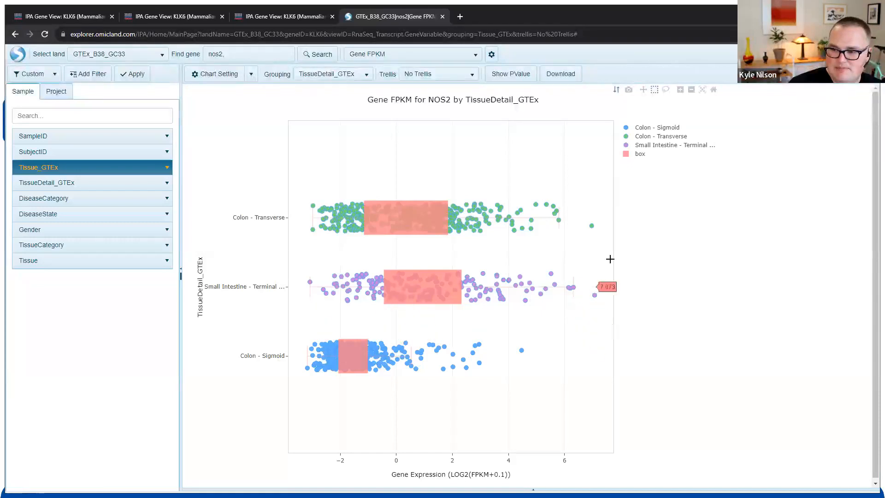
pyautogui.moveTo(610, 255); pyautogui.dragTo(400, 320)
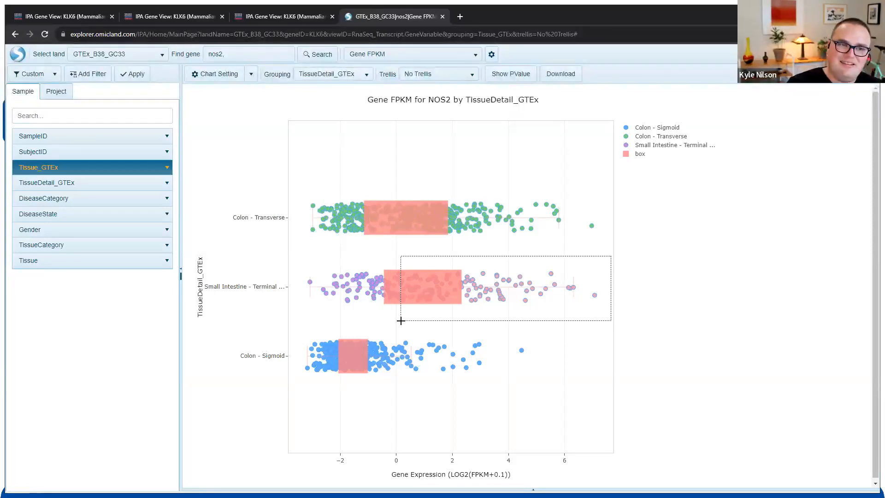
pyautogui.moveTo(401, 321); pyautogui.dragTo(400, 320)
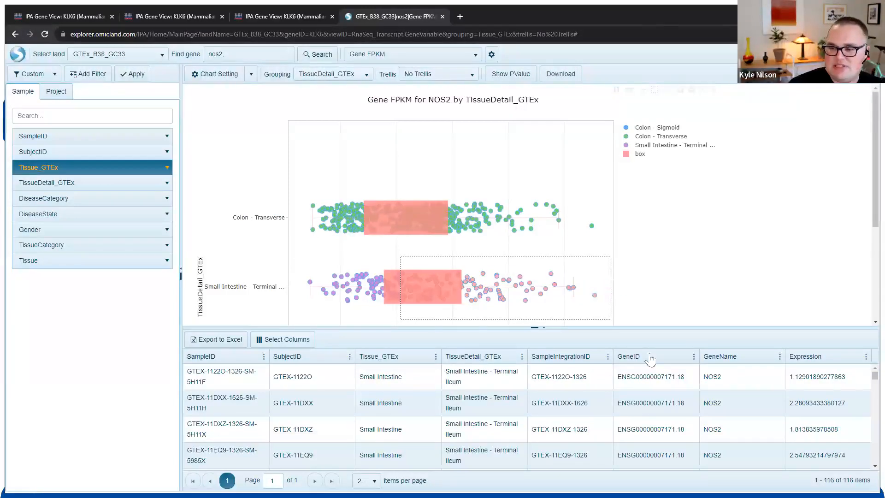
# Enlarge the sample details table and inspect the first and third sample rows.
pyautogui.moveTo(575, 328); pyautogui.dragTo(586, 217)
pyautogui.click(233, 261)
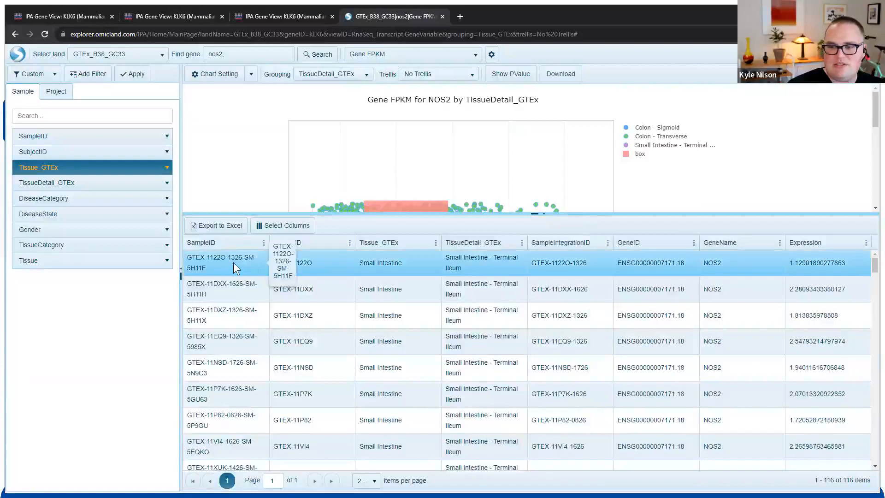
pyautogui.click(237, 317)
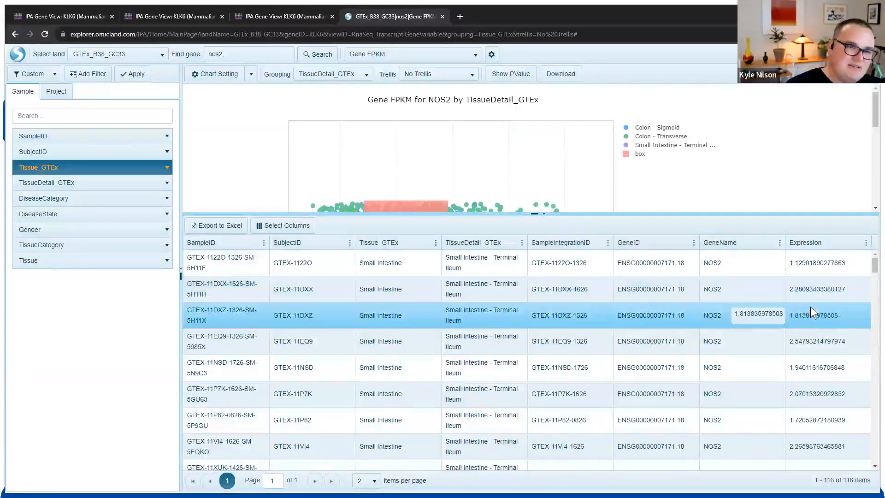
# Shrink the sample details table and clear the sample selection on the chart.
pyautogui.moveTo(698, 212); pyautogui.dragTo(645, 355)
pyautogui.moveTo(602, 295)
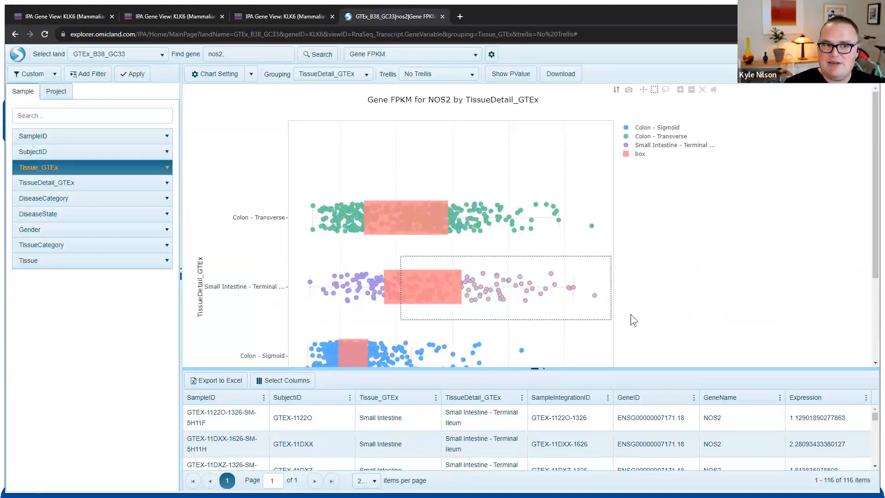
pyautogui.moveTo(593, 246); pyautogui.dragTo(605, 252)
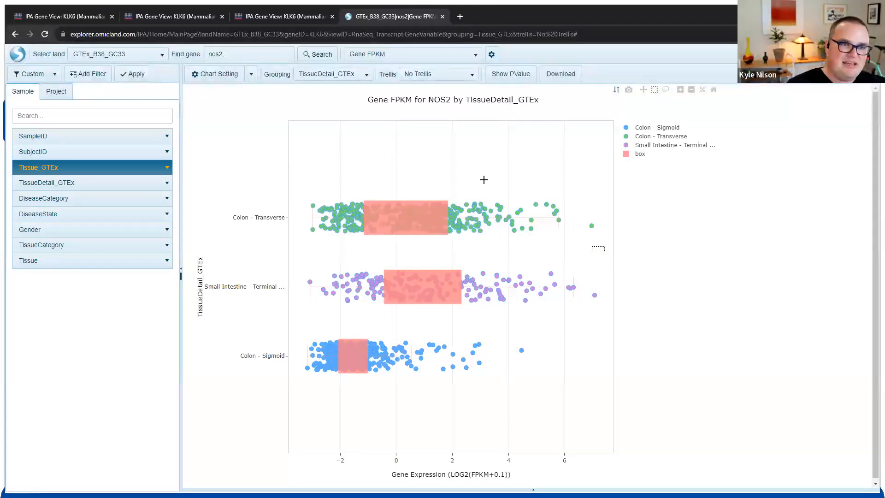
pyautogui.moveTo(483, 190)
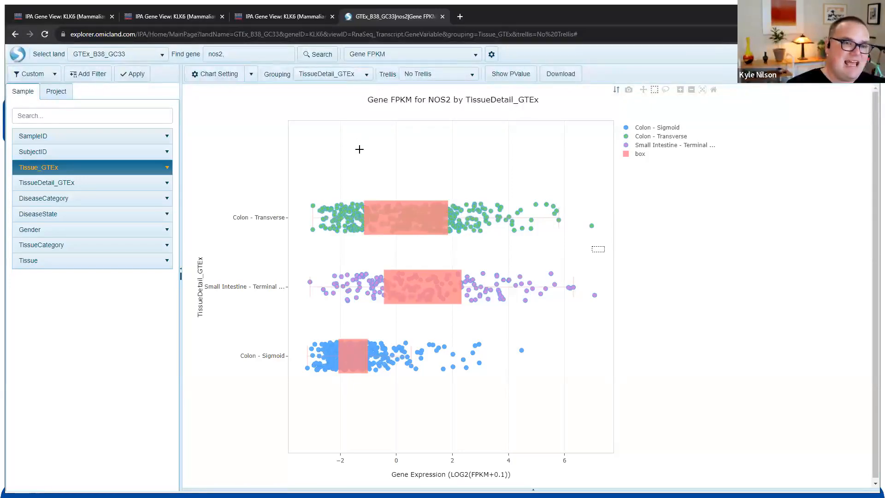
# Close the GTEx chart page and return to the OmicSoft Land Explorer disease studies in the KLK6 Gene View.
pyautogui.middleClick(379, 13)
pyautogui.scroll(3, 367, 177)
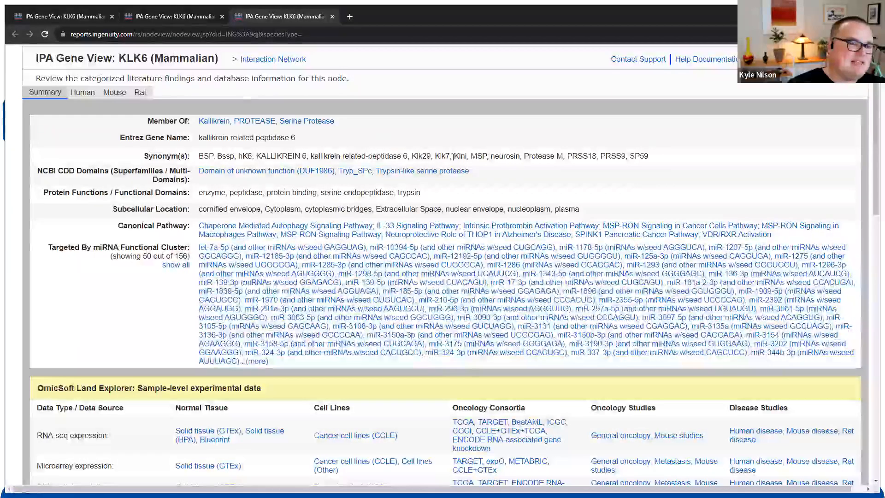
pyautogui.scroll(-3, 476, 156)
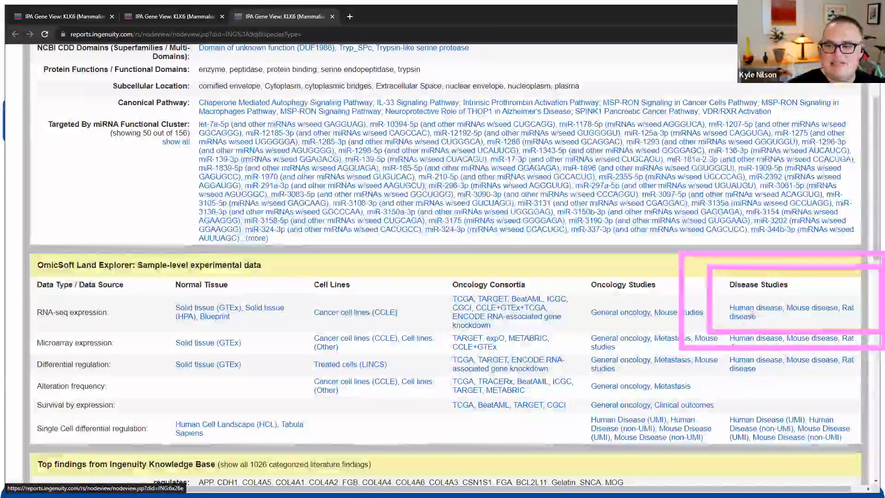
# Open the human disease RNA-seq expression chart for KLK6 and look over its disease categories.
pyautogui.click(770, 311)
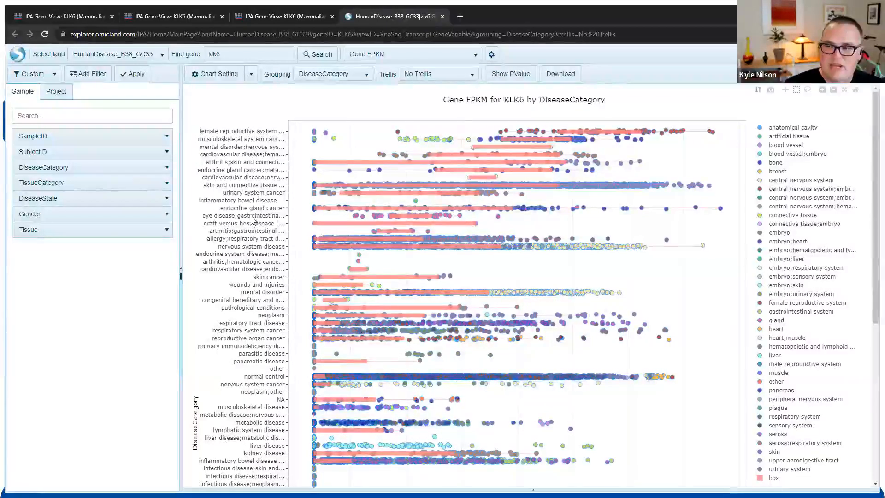
pyautogui.scroll(-6, 405, 369)
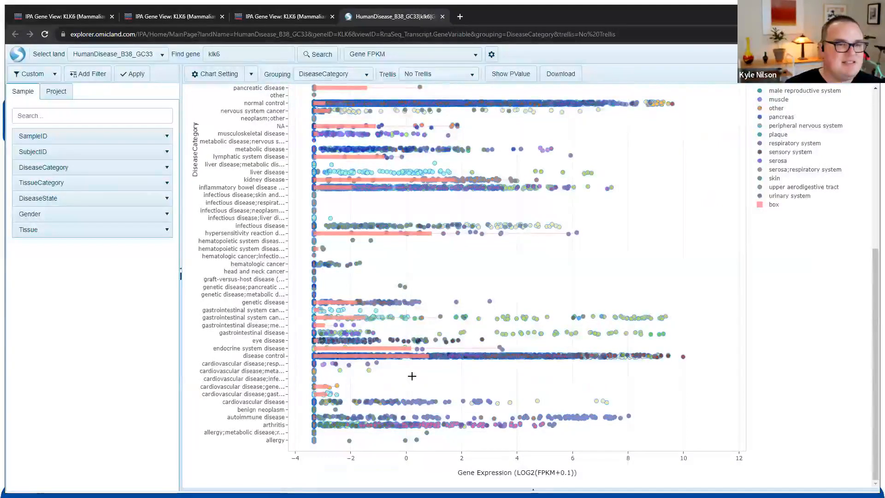
pyautogui.scroll(6, 412, 376)
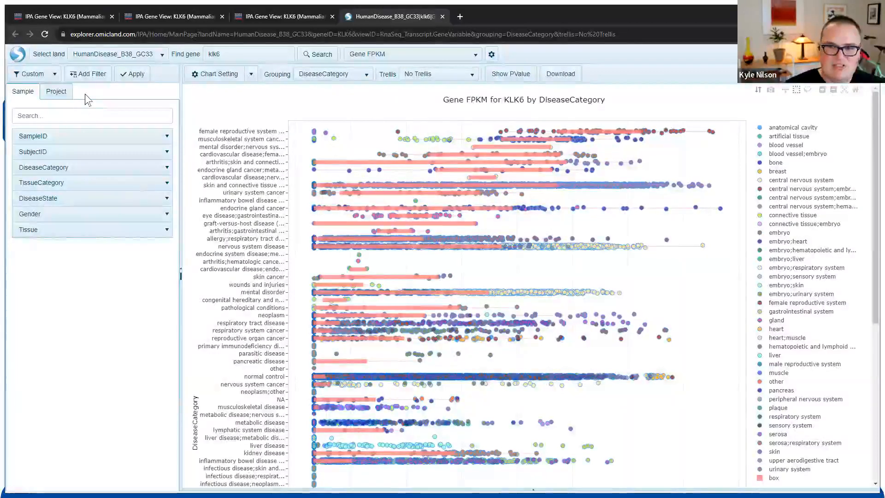
pyautogui.moveTo(74, 74)
pyautogui.mouseDown()
pyautogui.moveTo(49, 76)
pyautogui.moveTo(51, 105)
pyautogui.moveTo(85, 78)
pyautogui.mouseUp()
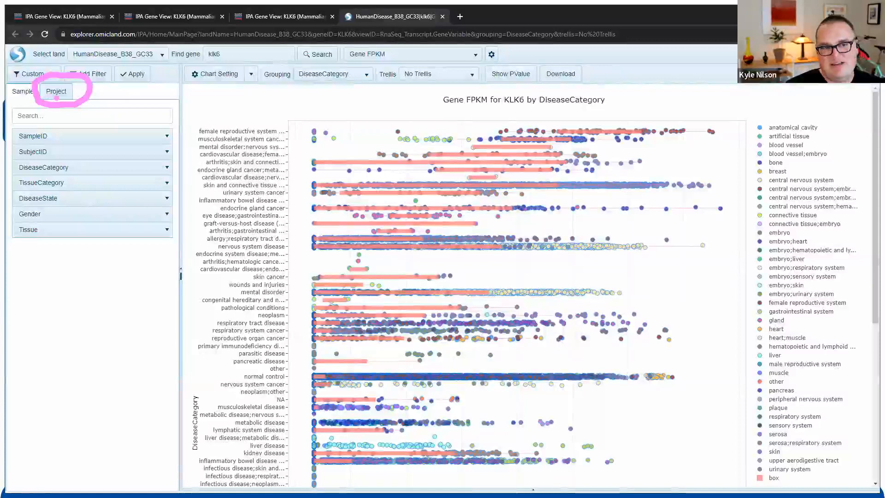
# Show the project-level filters and browse the available TherapeuticArea and Disease options.
pyautogui.click(58, 97)
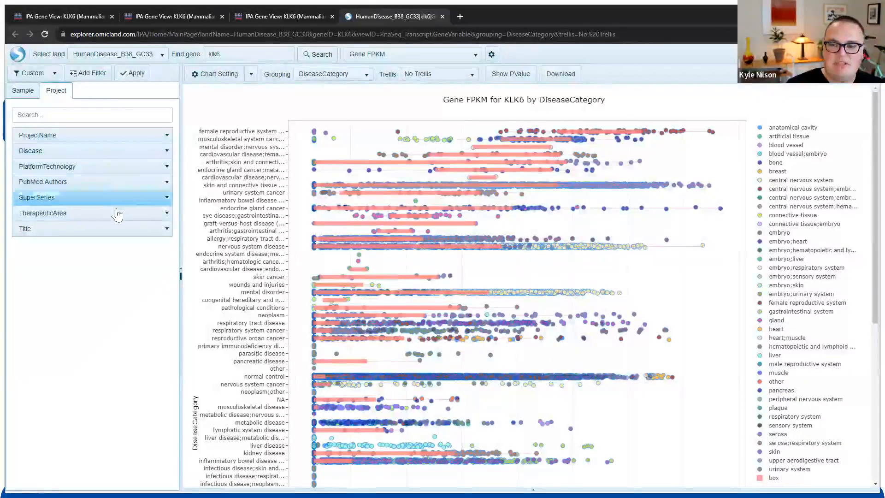
pyautogui.click(168, 213)
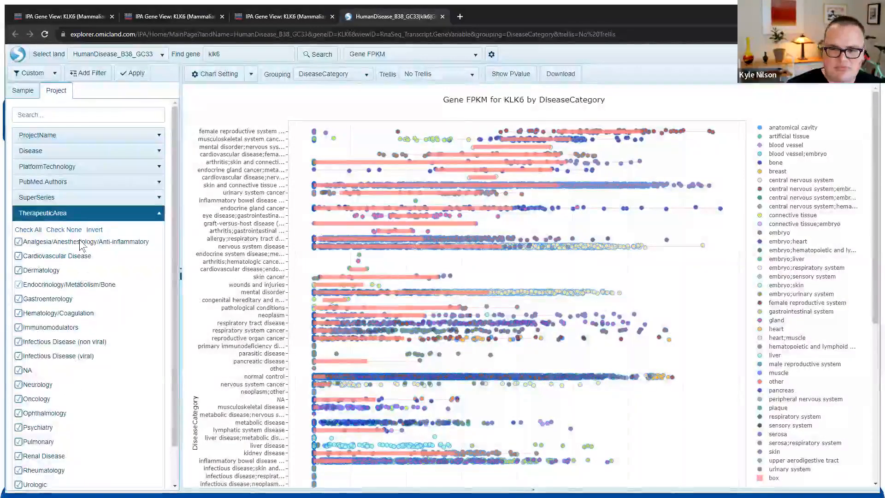
pyautogui.click(109, 153)
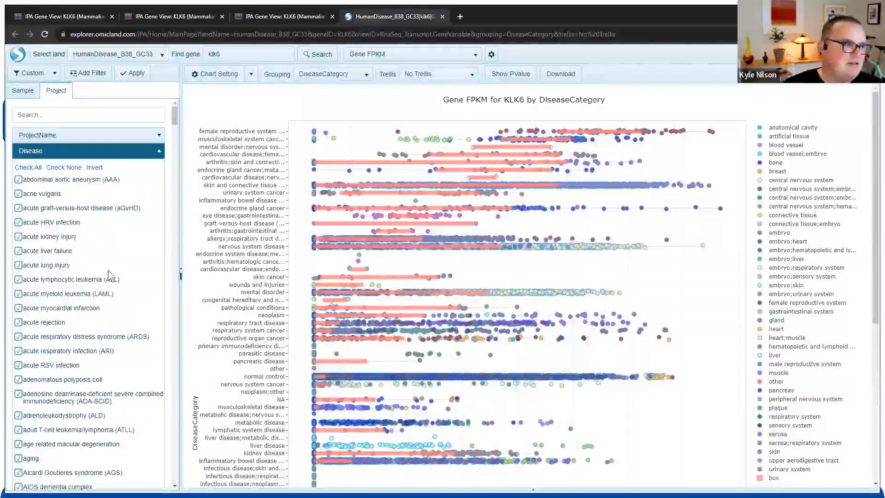
pyautogui.scroll(-5, 87, 250)
pyautogui.scroll(-8, 90, 255)
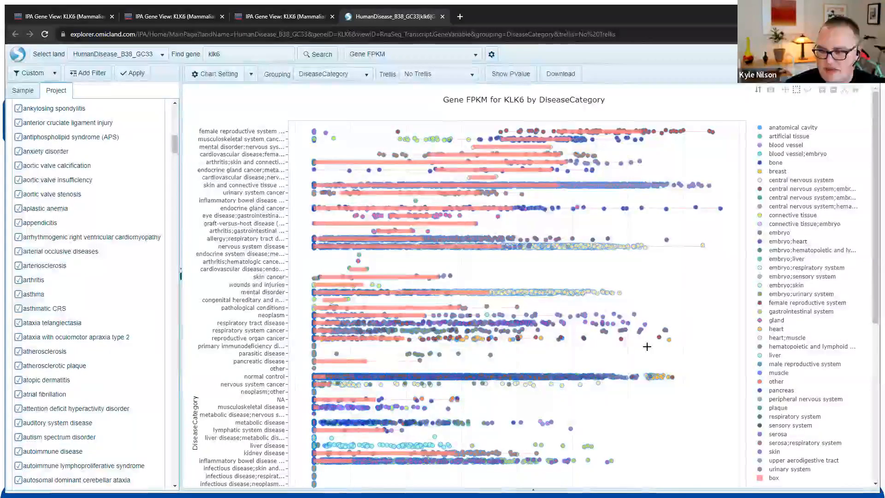
# Box-select the reproductive organ and respiratory system cancer samples above about 9 LOG2 expression, inspect their details and close the details table.
pyautogui.moveTo(648, 346); pyautogui.dragTo(647, 345)
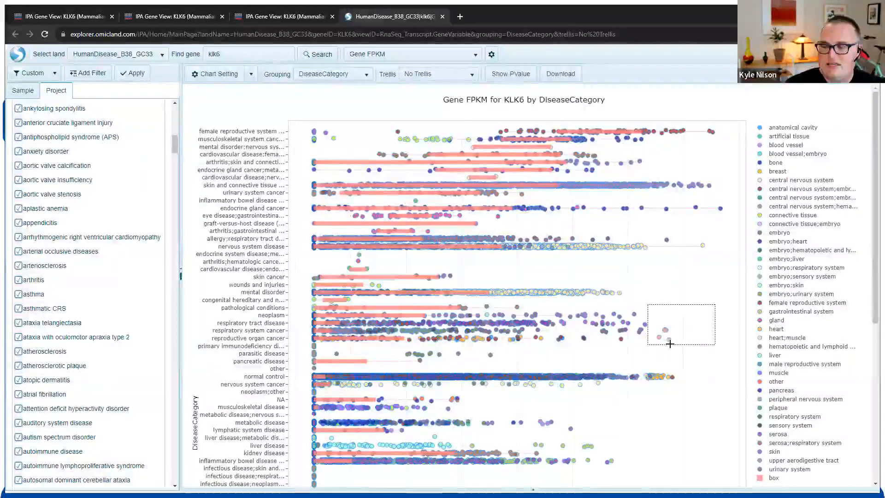
pyautogui.moveTo(671, 343)
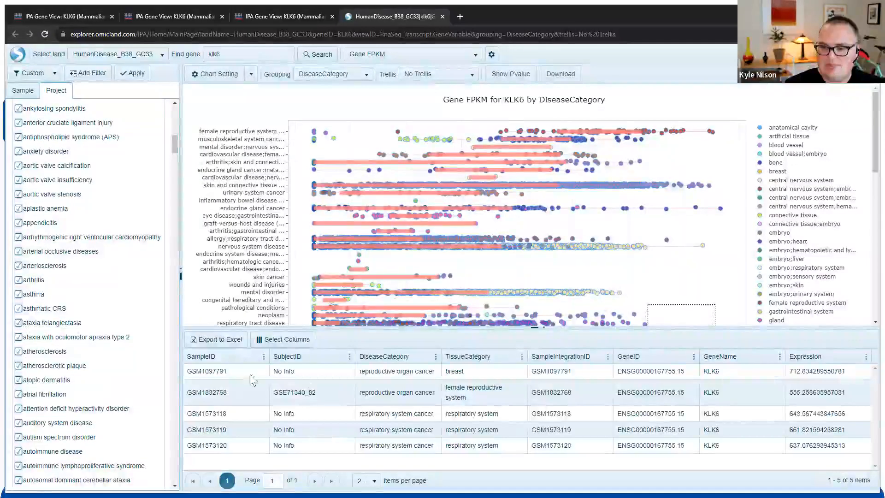
pyautogui.click(239, 373)
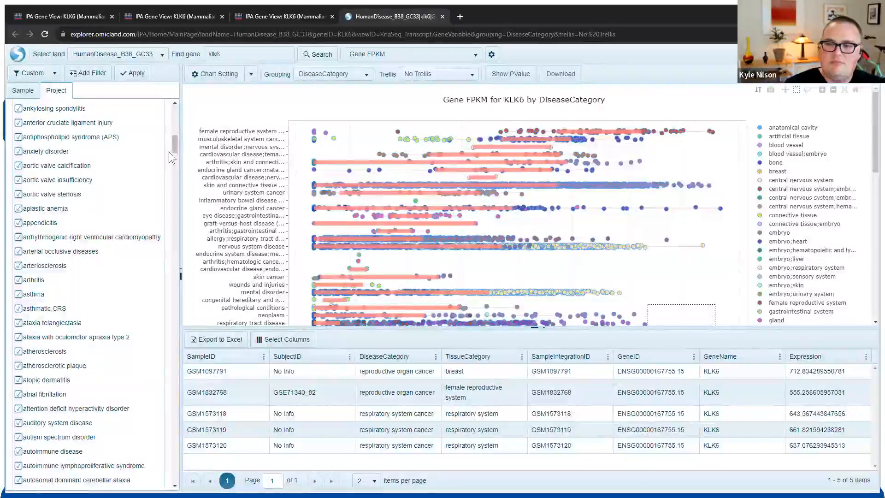
pyautogui.scroll(10, 179, 126)
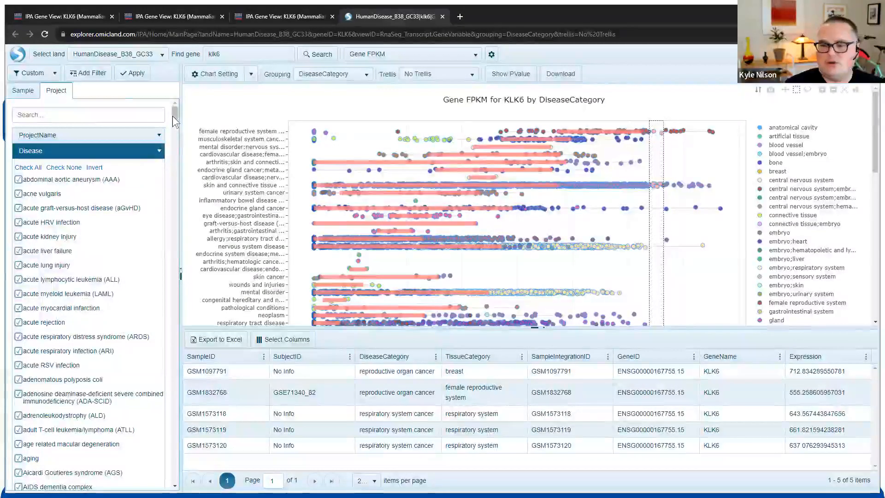
pyautogui.click(535, 327)
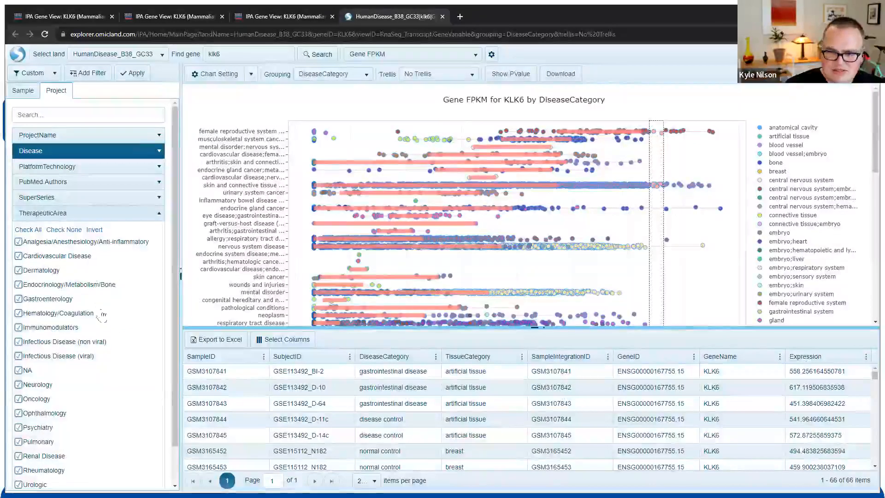
# Restrict the TherapeuticArea filter to Gastroenterology only and apply it to the chart.
pyautogui.click(67, 230)
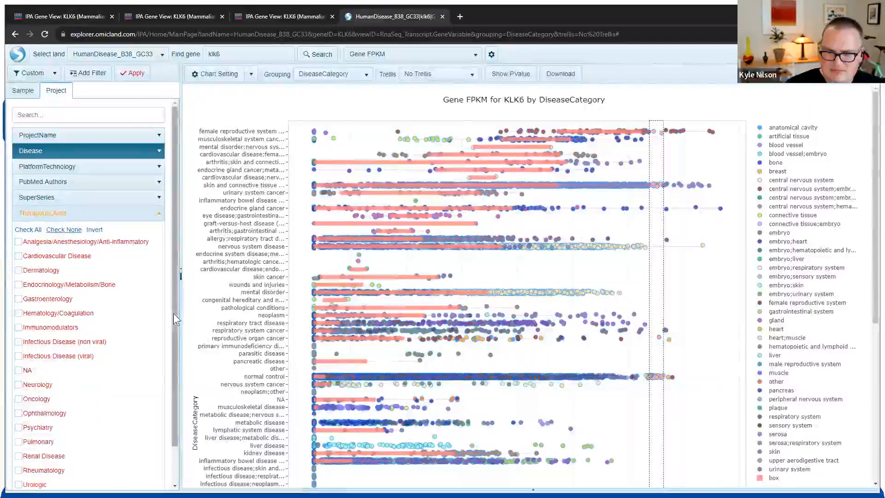
pyautogui.click(19, 299)
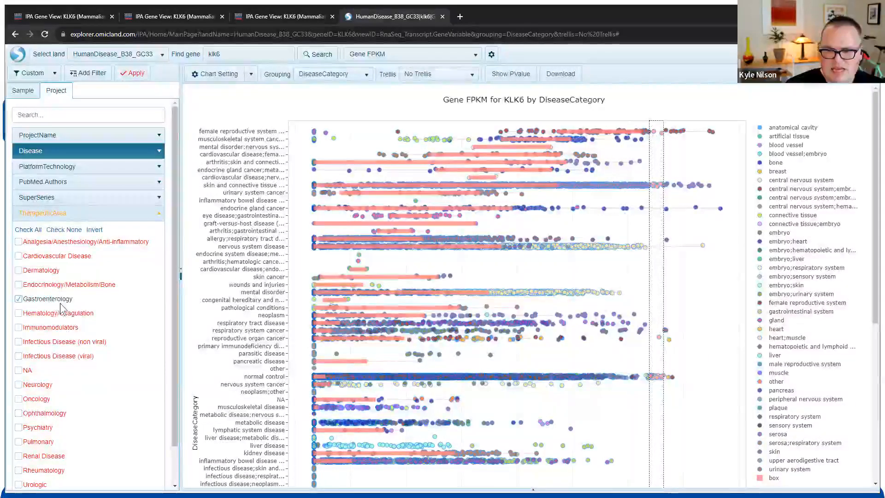
pyautogui.moveTo(174, 313); pyautogui.dragTo(175, 351)
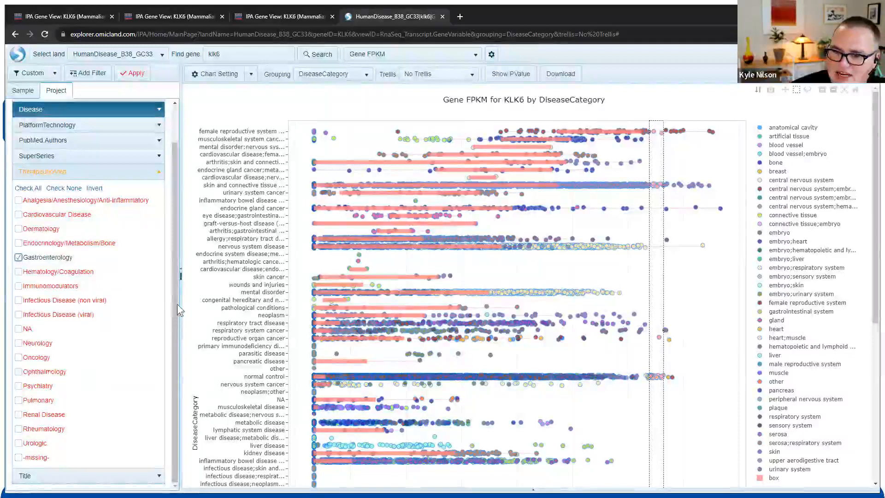
pyautogui.scroll(2, 177, 304)
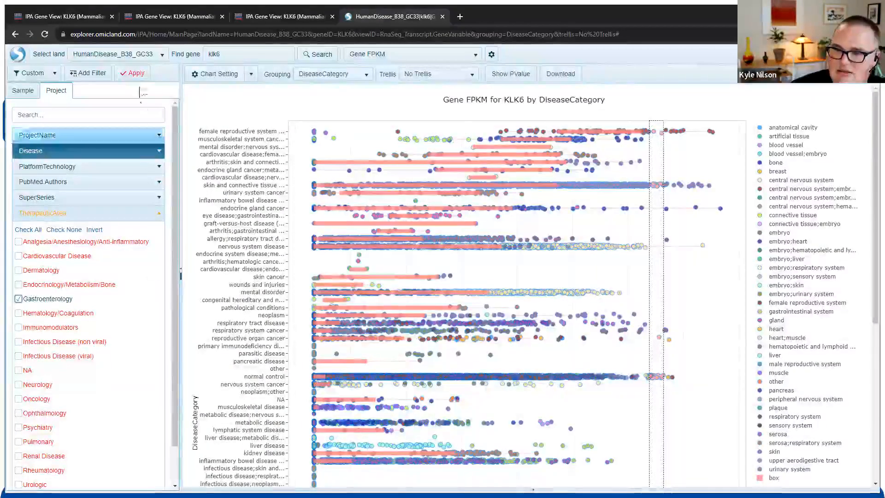
pyautogui.click(138, 77)
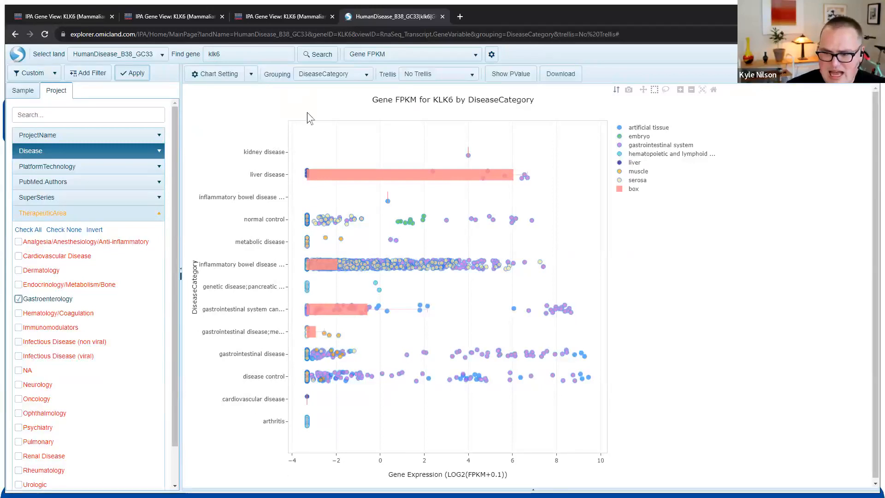
# Group the KLK6 expression chart by DiseaseState.
pyautogui.click(326, 80)
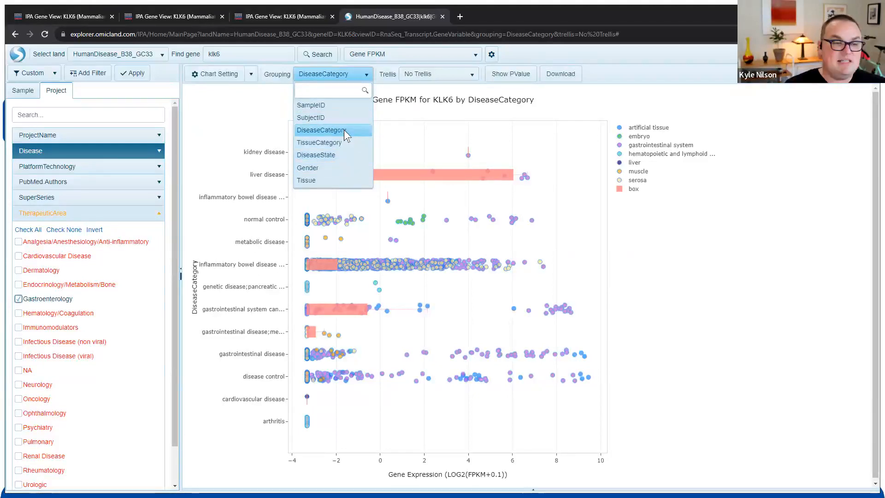
pyautogui.click(346, 155)
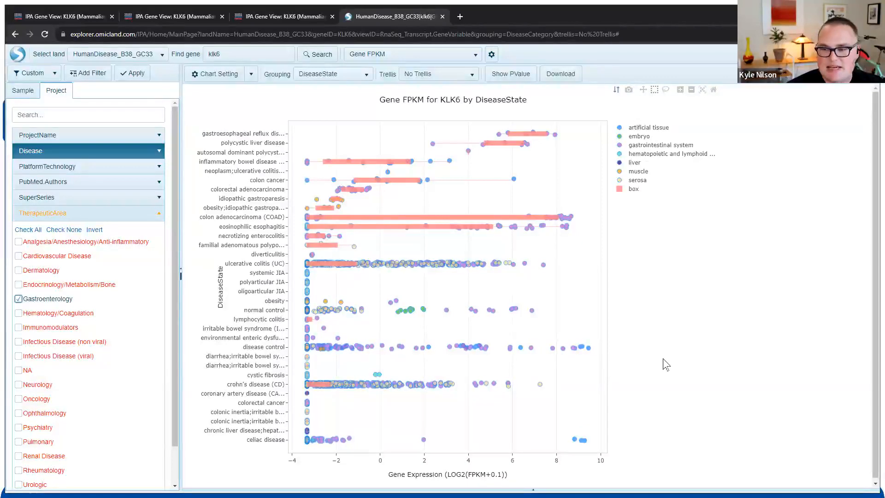
# Check the sample-level filter fields and return to the project-level filters.
pyautogui.click(17, 97)
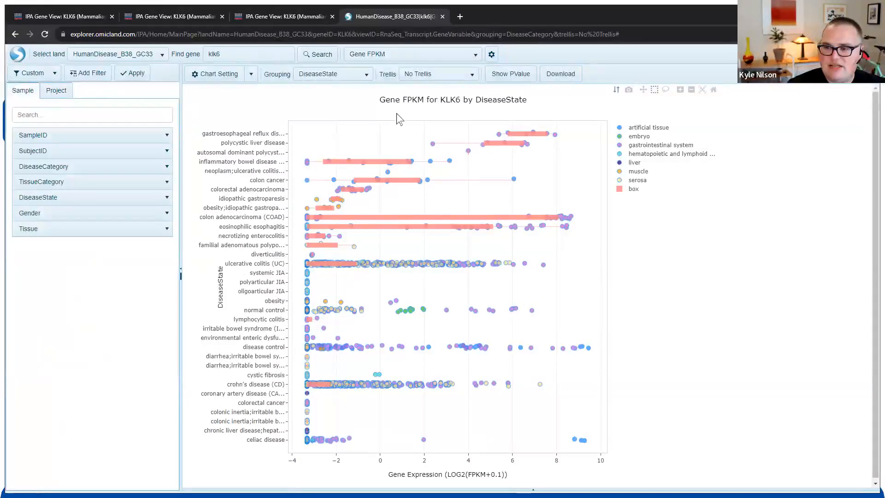
pyautogui.moveTo(461, 91)
pyautogui.mouseDown()
pyautogui.moveTo(431, 89)
pyautogui.moveTo(401, 109)
pyautogui.moveTo(454, 116)
pyautogui.moveTo(435, 84)
pyautogui.mouseUp()
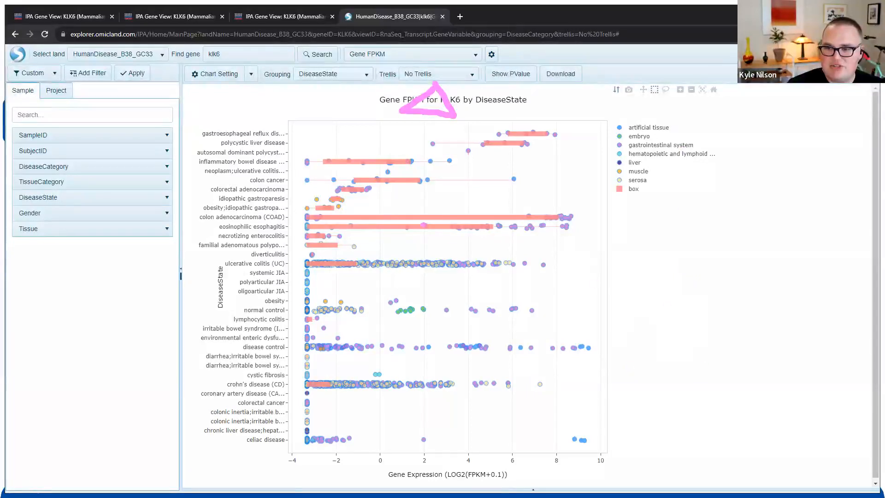
pyautogui.press('Escape')
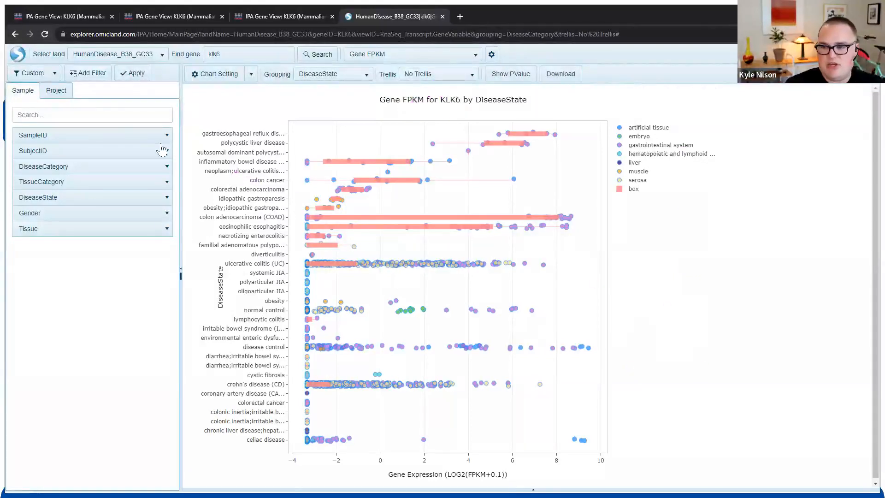
pyautogui.click(66, 94)
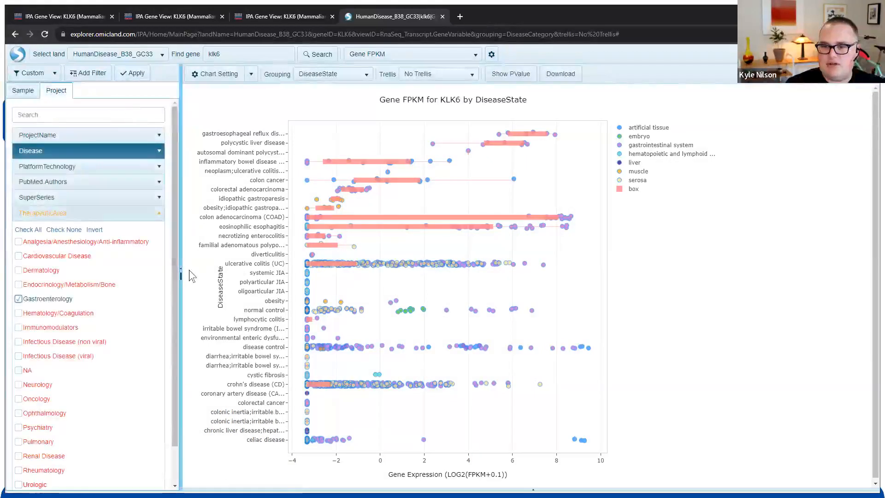
pyautogui.moveTo(81, 197)
pyautogui.mouseDown()
pyautogui.moveTo(5, 204)
pyautogui.moveTo(81, 221)
pyautogui.moveTo(59, 190)
pyautogui.mouseUp()
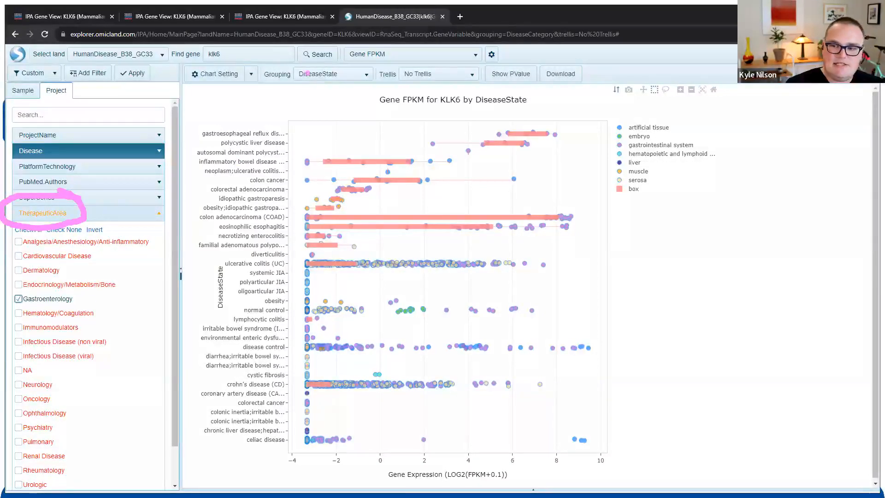
pyautogui.moveTo(307, 106); pyautogui.dragTo(325, 84)
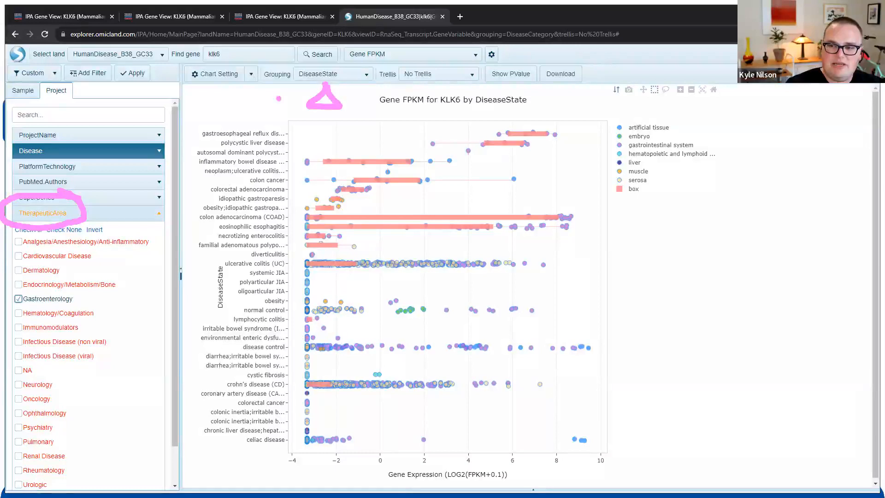
pyautogui.moveTo(210, 111)
pyautogui.mouseDown()
pyautogui.moveTo(199, 114)
pyautogui.moveTo(198, 389)
pyautogui.moveTo(212, 461)
pyautogui.mouseUp()
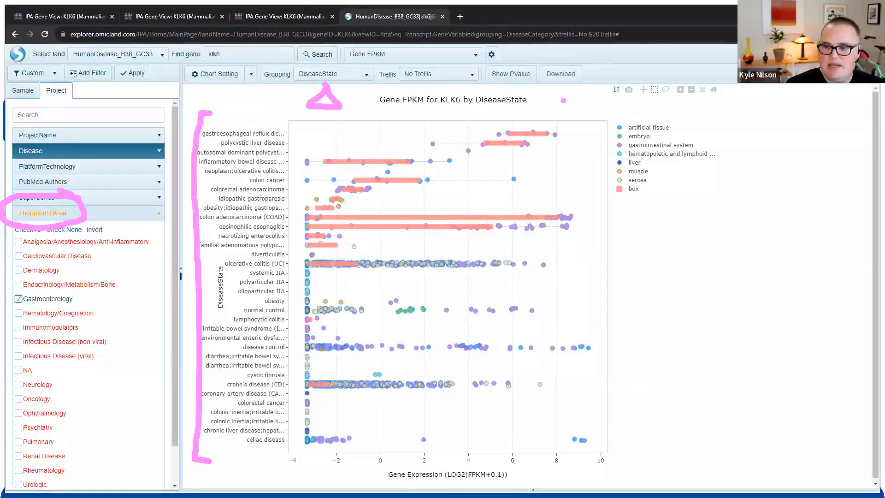
pyautogui.moveTo(430, 88); pyautogui.dragTo(424, 109)
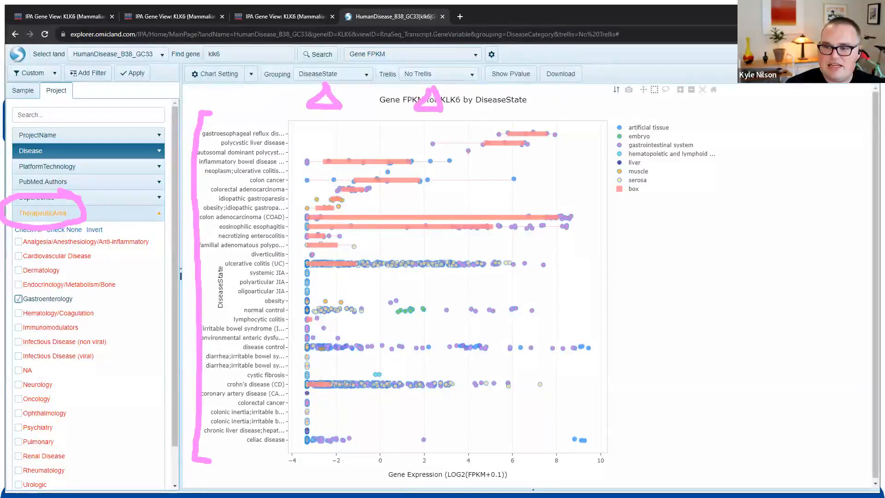
pyautogui.press('Escape')
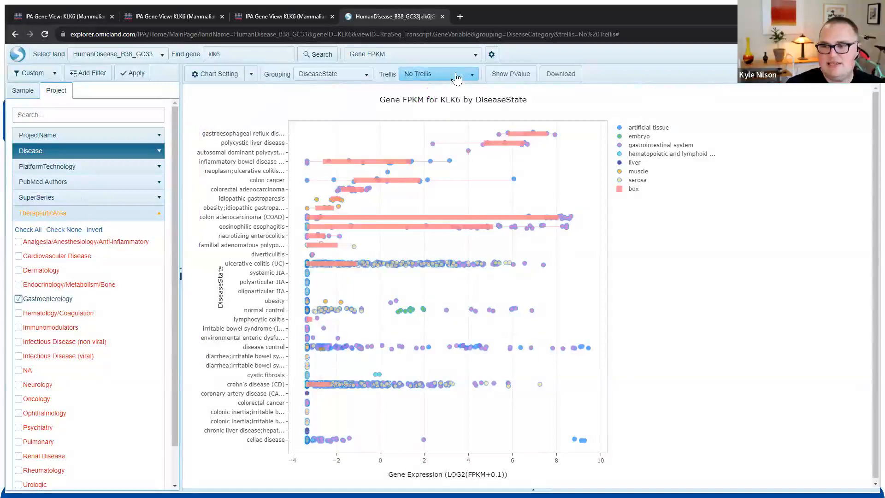
# Set the trellis to Tissue to split the KLK6 expression chart into separate plots.
pyautogui.click(456, 78)
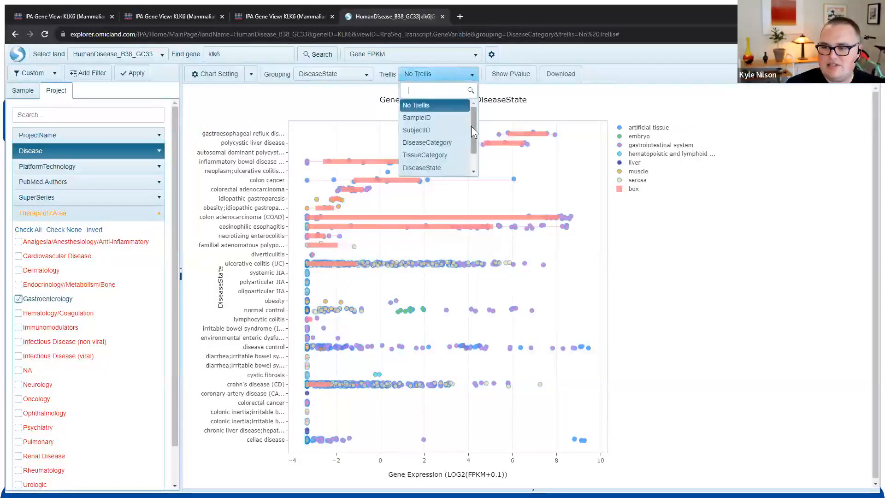
pyautogui.moveTo(474, 140); pyautogui.dragTo(472, 112)
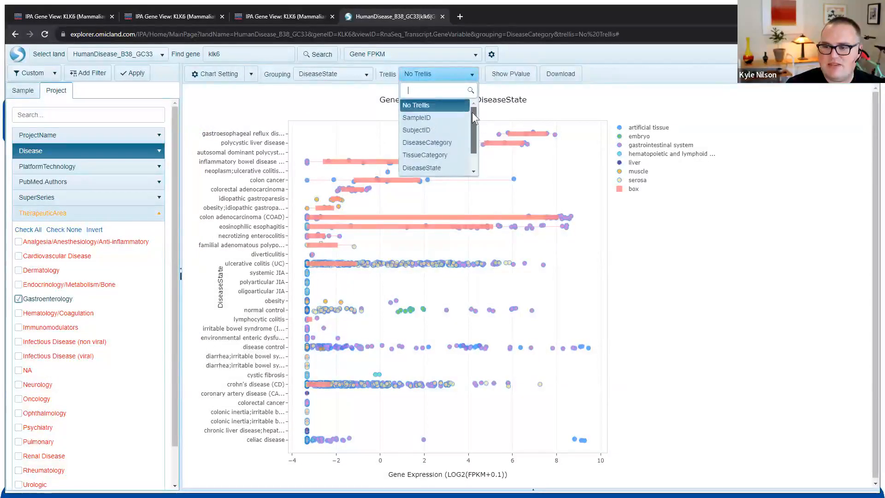
pyautogui.moveTo(473, 145); pyautogui.dragTo(475, 167)
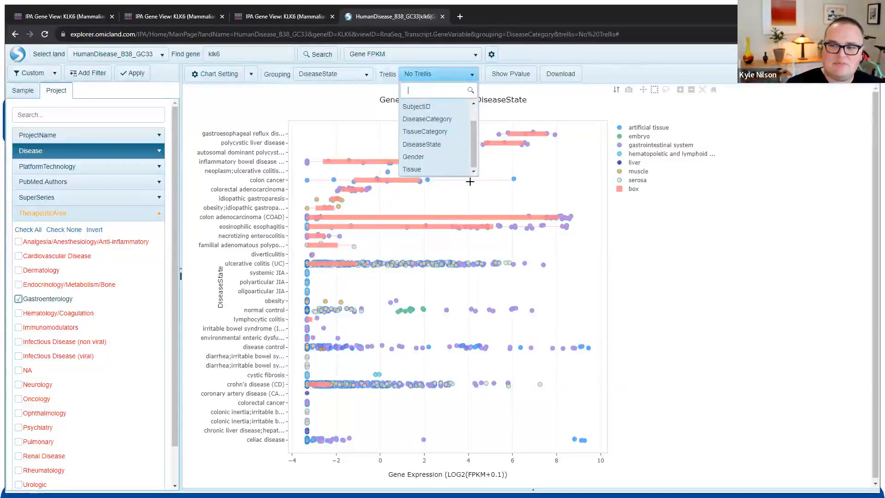
pyautogui.click(418, 168)
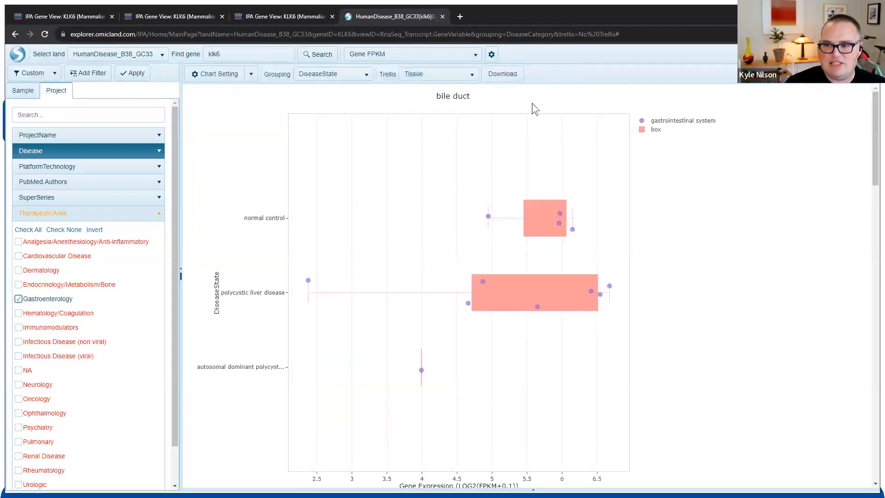
pyautogui.moveTo(471, 91)
pyautogui.mouseDown()
pyautogui.moveTo(417, 99)
pyautogui.moveTo(475, 108)
pyautogui.moveTo(448, 116)
pyautogui.mouseUp()
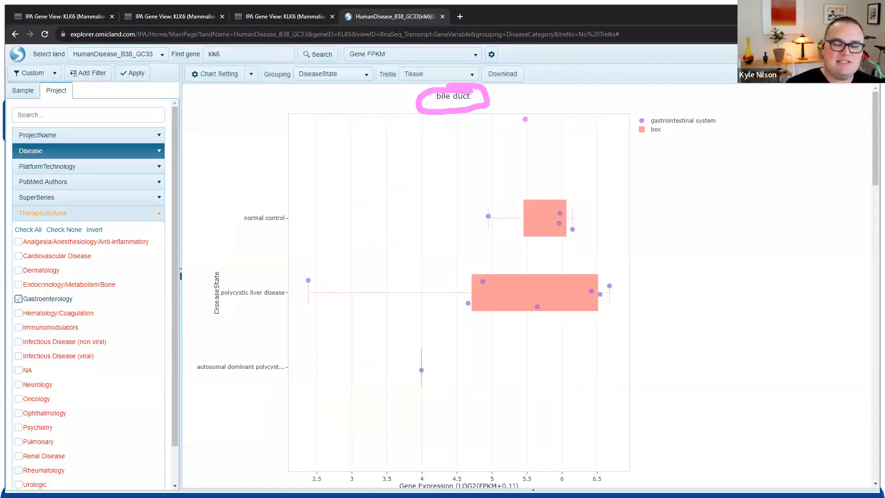
pyautogui.moveTo(832, 121)
pyautogui.mouseDown()
pyautogui.moveTo(824, 426)
pyautogui.moveTo(852, 369)
pyautogui.mouseUp()
pyautogui.press('Escape')
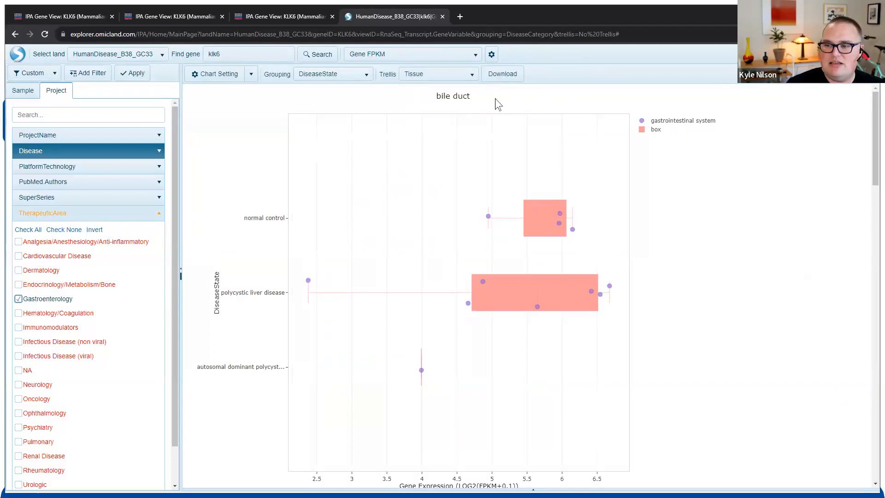
# Load all the remaining tissue charts in the KLK6 trellis view.
pyautogui.scroll(-15, 760, 328)
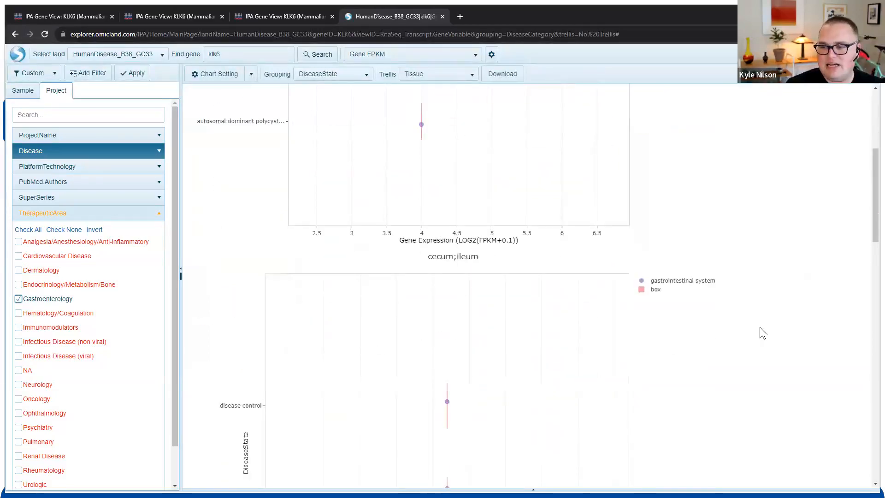
pyautogui.scroll(-5, 760, 328)
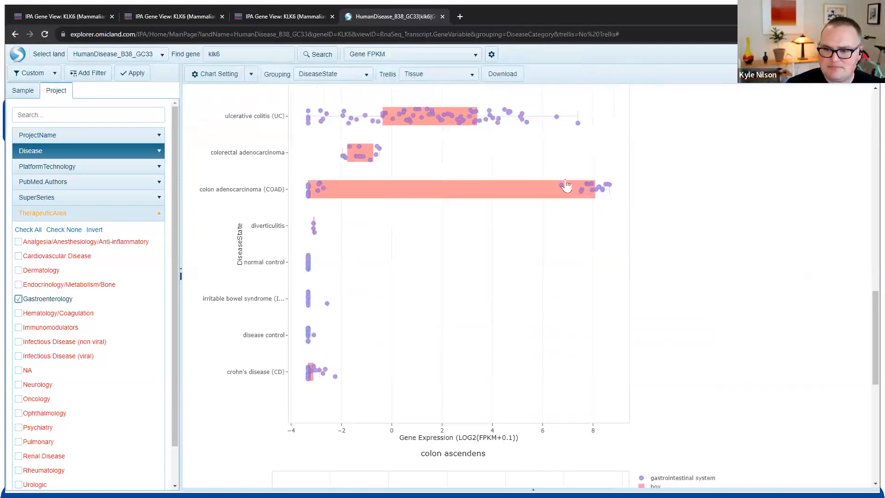
pyautogui.scroll(-8, 630, 214)
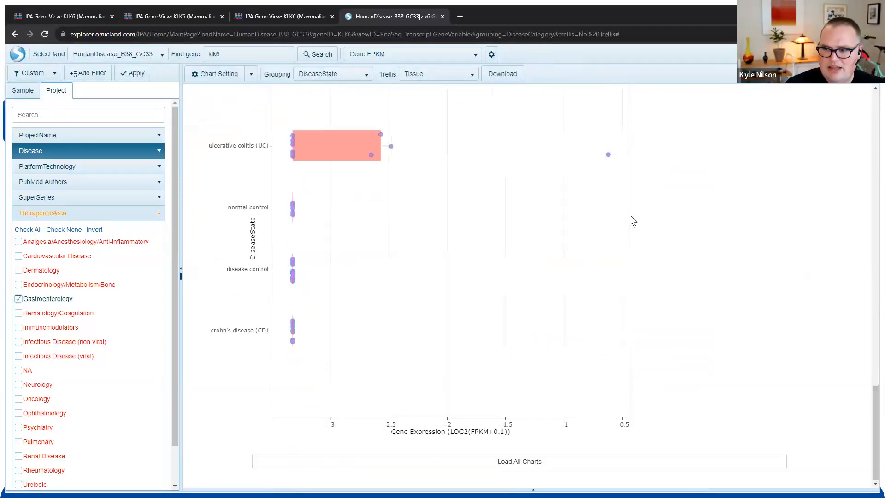
pyautogui.click(542, 461)
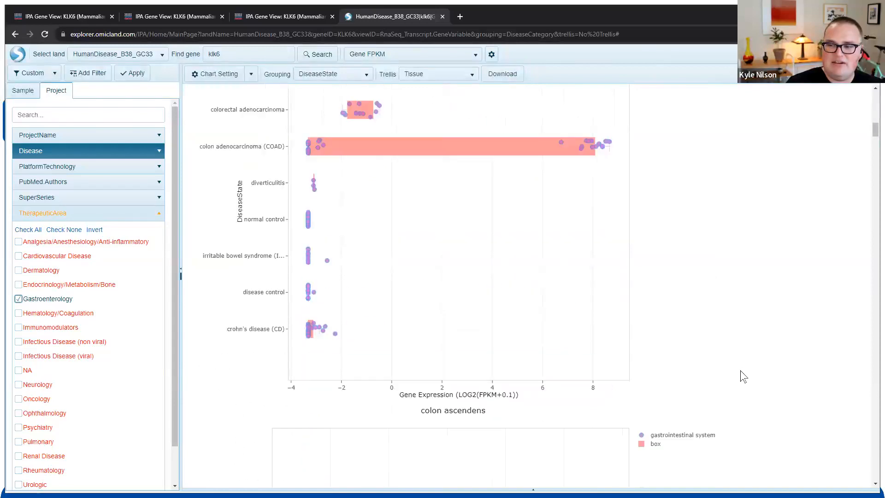
# Examine the colon plot, comparing ulcerative colitis with the normal control, disease control and Crohn's disease samples.
pyautogui.moveTo(874, 130); pyautogui.dragTo(873, 127)
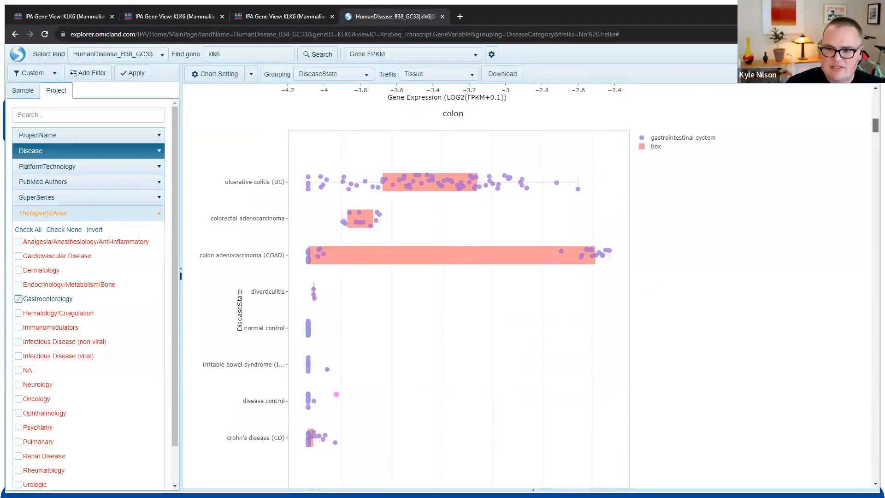
pyautogui.moveTo(301, 314)
pyautogui.mouseDown()
pyautogui.moveTo(319, 335)
pyautogui.moveTo(296, 348)
pyautogui.mouseUp()
pyautogui.moveTo(326, 388)
pyautogui.mouseDown()
pyautogui.moveTo(326, 422)
pyautogui.moveTo(311, 419)
pyautogui.mouseUp()
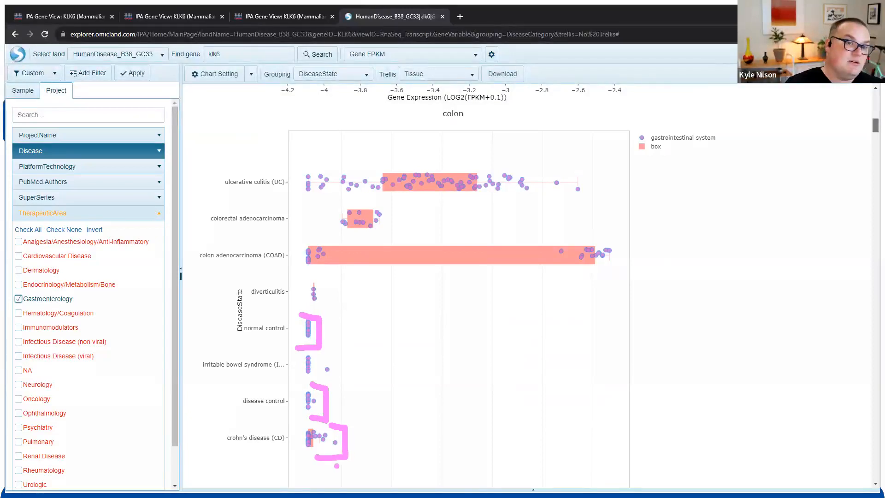
pyautogui.moveTo(419, 208)
pyautogui.mouseDown()
pyautogui.moveTo(609, 215)
pyautogui.moveTo(454, 146)
pyautogui.moveTo(314, 154)
pyautogui.mouseUp()
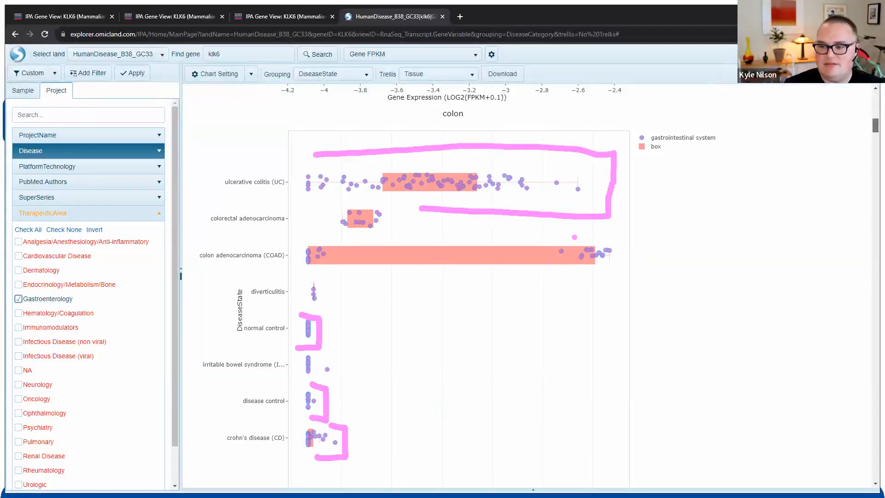
pyautogui.press('Escape')
# Examine KLK6 expression by disease state in the other tissue plots, from ileum and intestinal organoid through rectum to terminal ileum.
pyautogui.moveTo(875, 130); pyautogui.dragTo(872, 275)
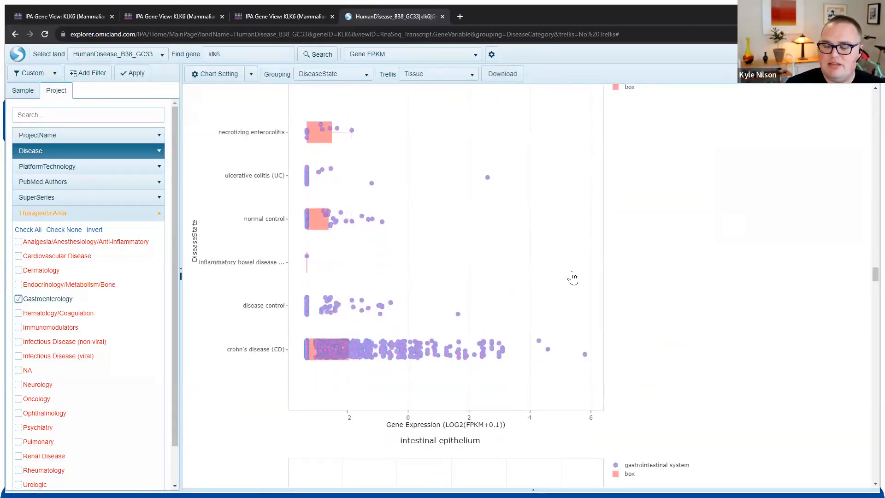
pyautogui.scroll(3, 491, 243)
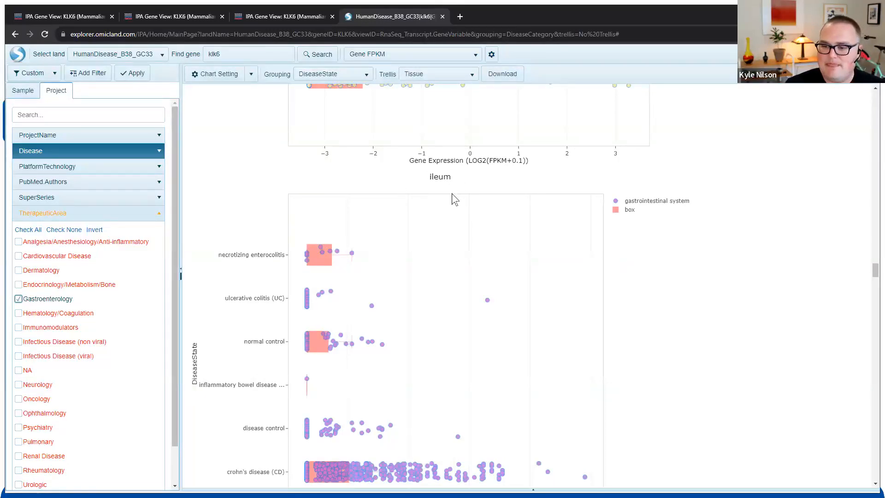
pyautogui.scroll(-3, 452, 196)
pyautogui.moveTo(568, 372)
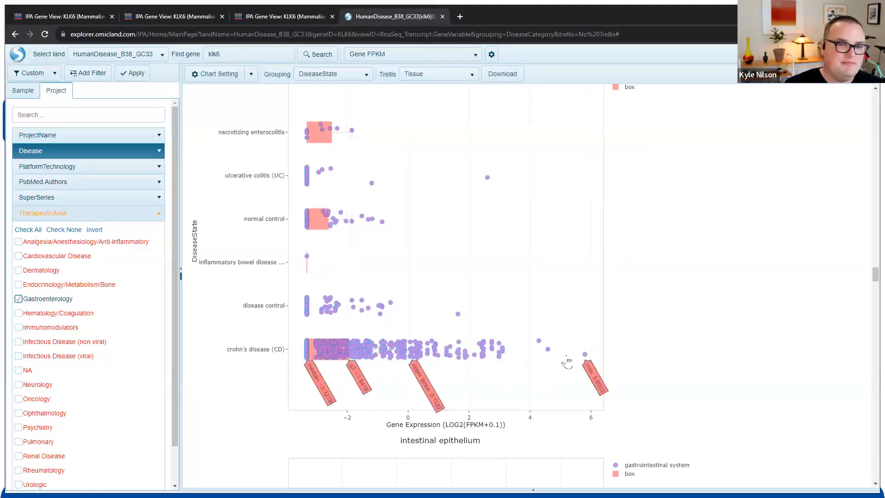
pyautogui.scroll(-20, 567, 363)
pyautogui.scroll(-3, 566, 362)
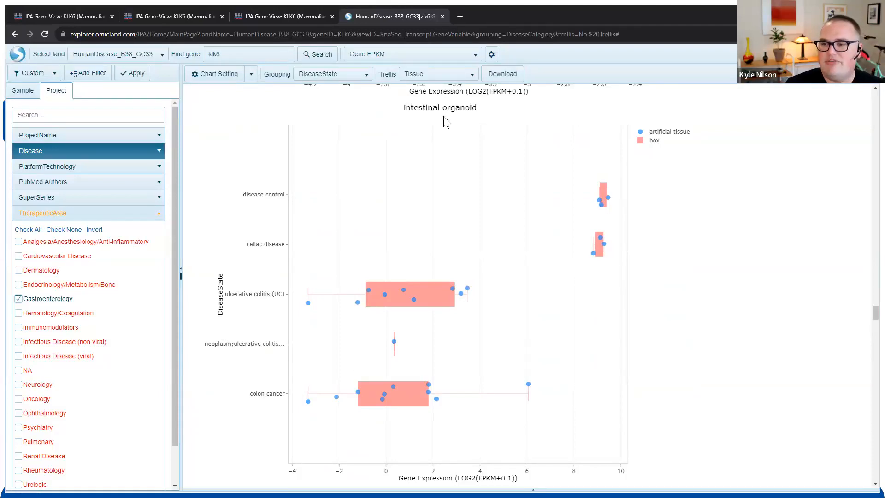
pyautogui.scroll(-15, 548, 198)
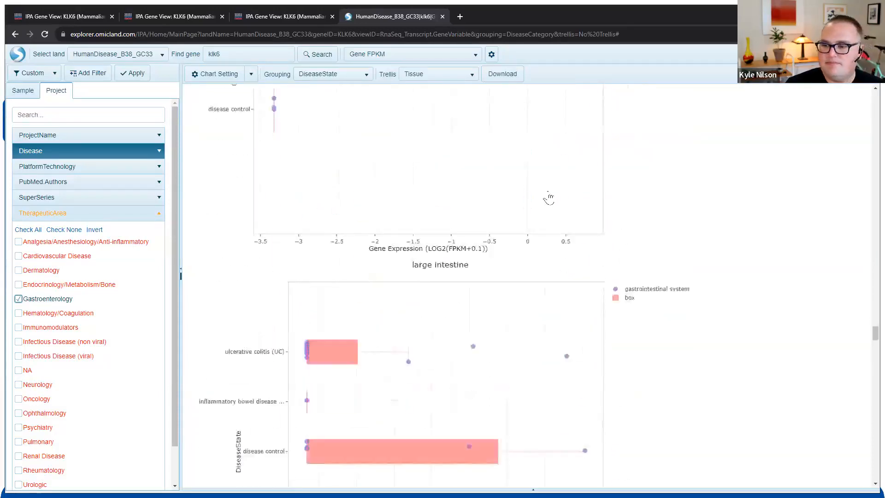
pyautogui.scroll(-15, 549, 198)
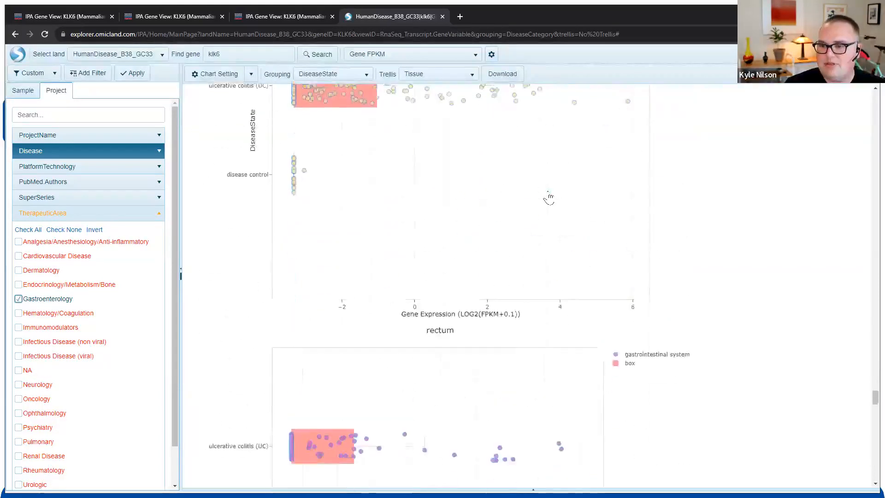
pyautogui.scroll(-15, 549, 199)
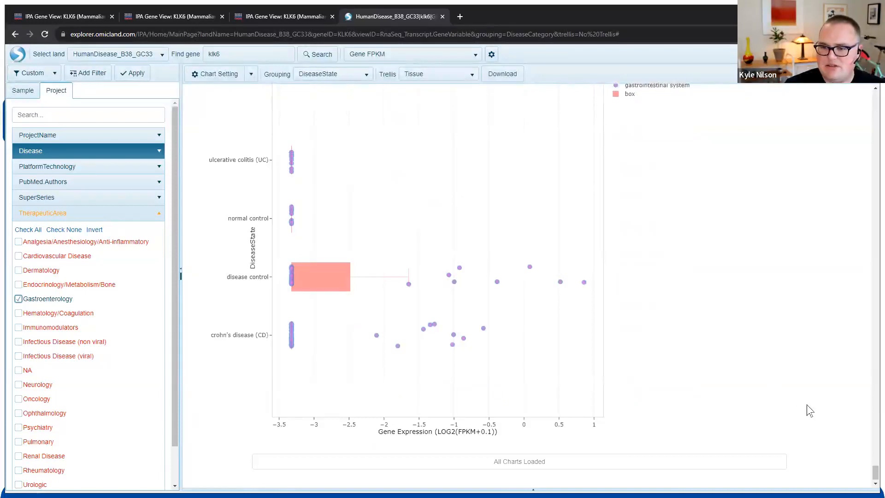
pyautogui.scroll(3, 747, 340)
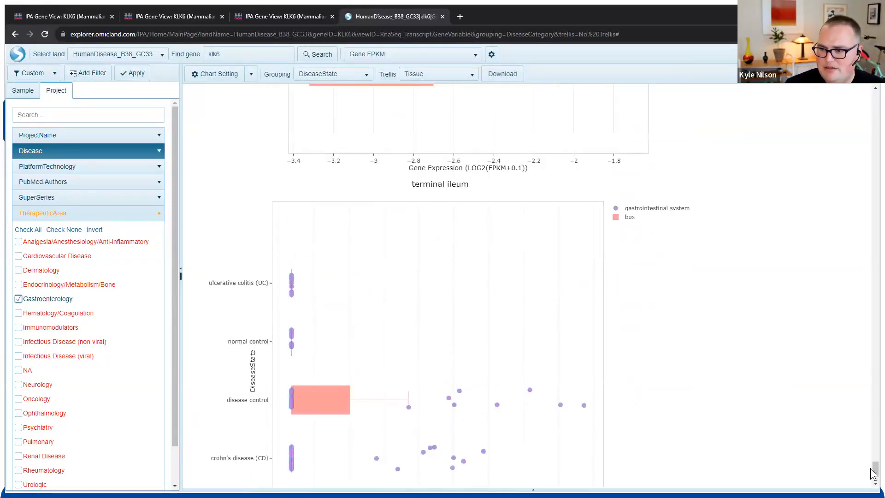
# Return to the colon plot and inspect the individual ulcerative colitis sample points.
pyautogui.moveTo(872, 477); pyautogui.dragTo(872, 132)
pyautogui.scroll(3, 701, 218)
pyautogui.scroll(-3, 700, 217)
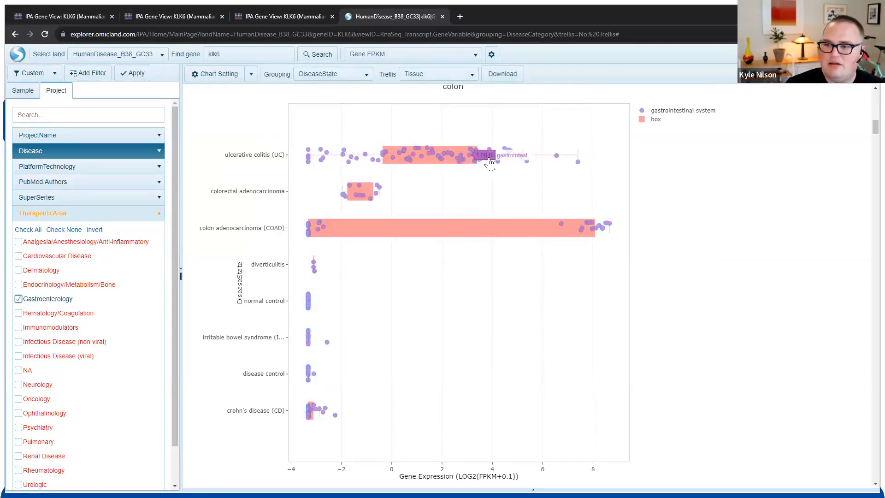
pyautogui.moveTo(532, 168)
pyautogui.moveTo(531, 169); pyautogui.dragTo(592, 157)
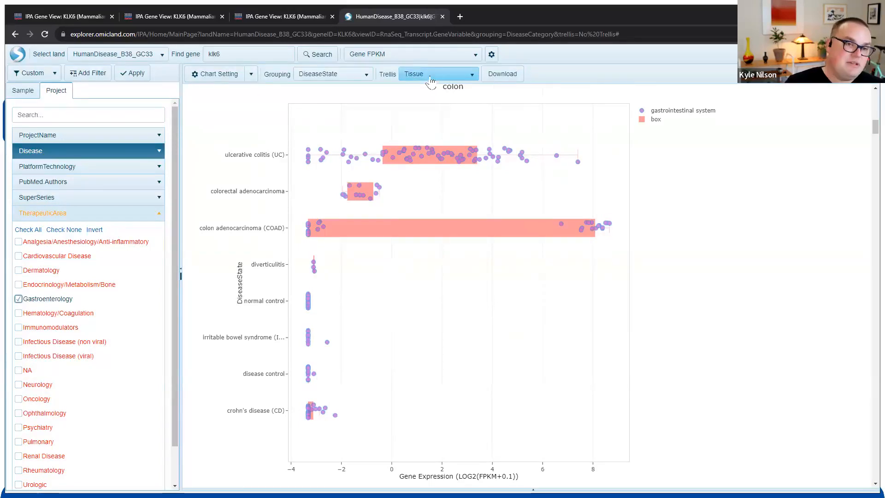
# Apply a sample-level Tissue filter for colon and set the chart to No Trellis.
pyautogui.click(29, 92)
pyautogui.click(42, 229)
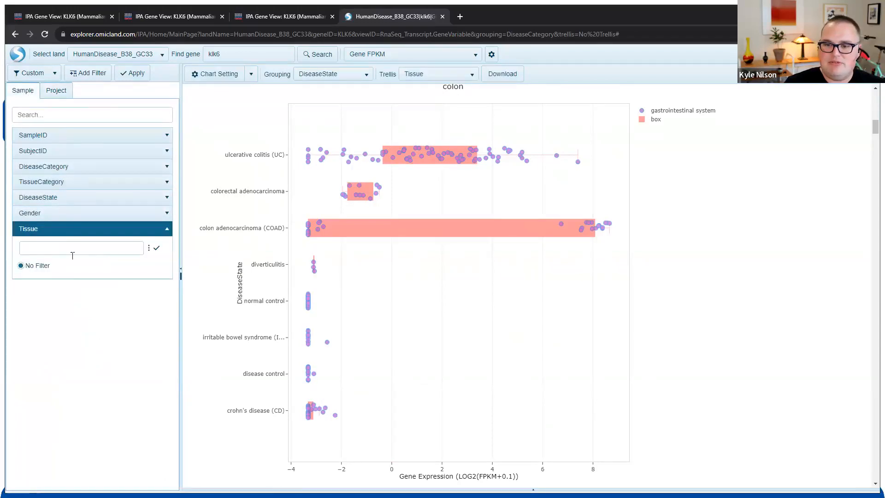
pyautogui.click(157, 249)
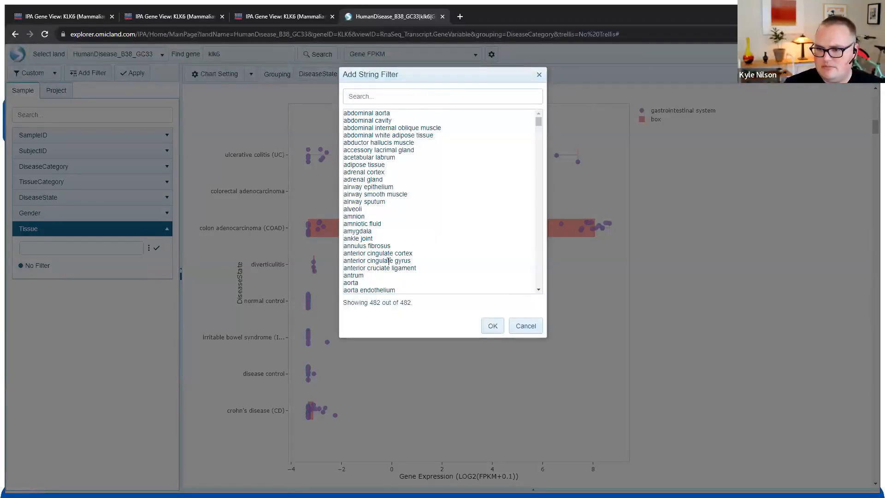
pyautogui.scroll(-10, 388, 261)
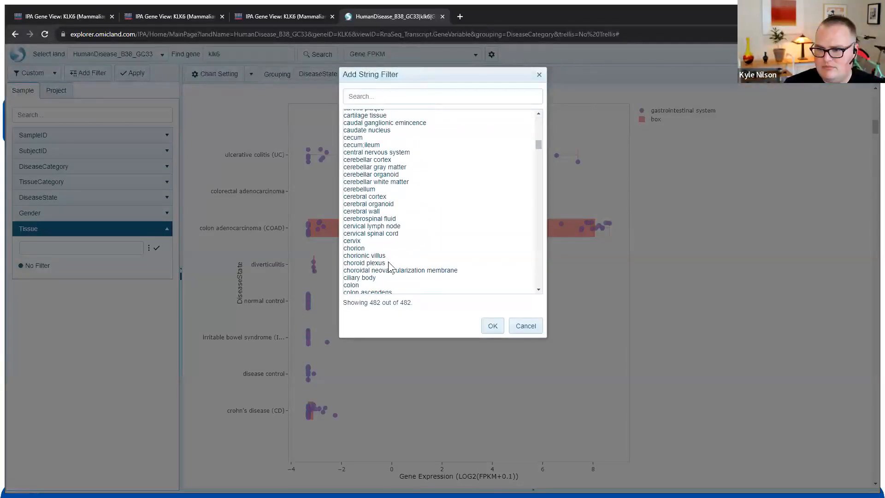
pyautogui.click(358, 284)
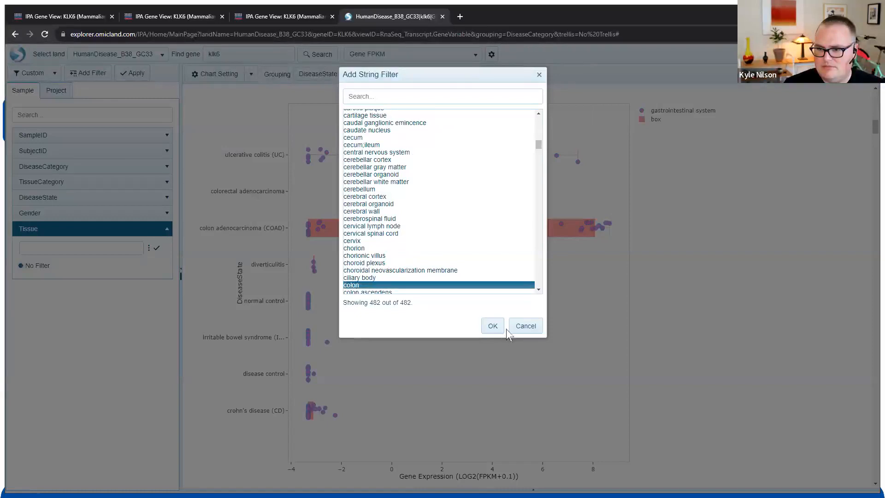
pyautogui.click(492, 326)
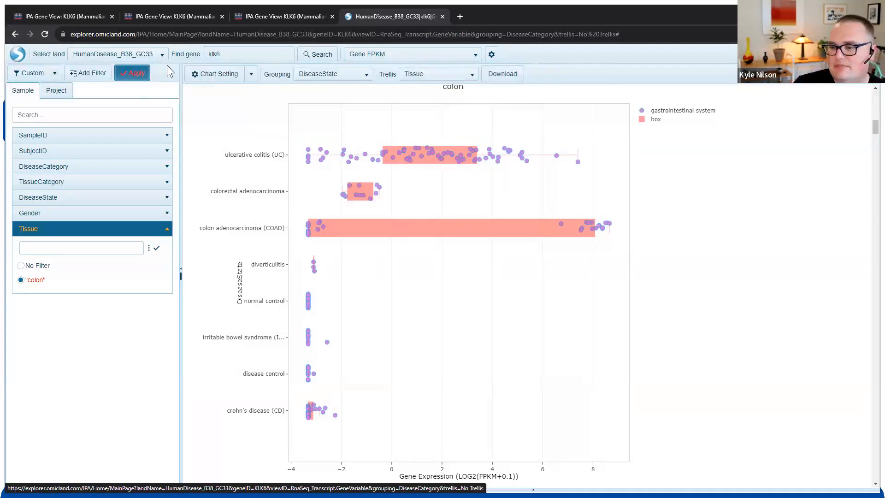
pyautogui.click(134, 77)
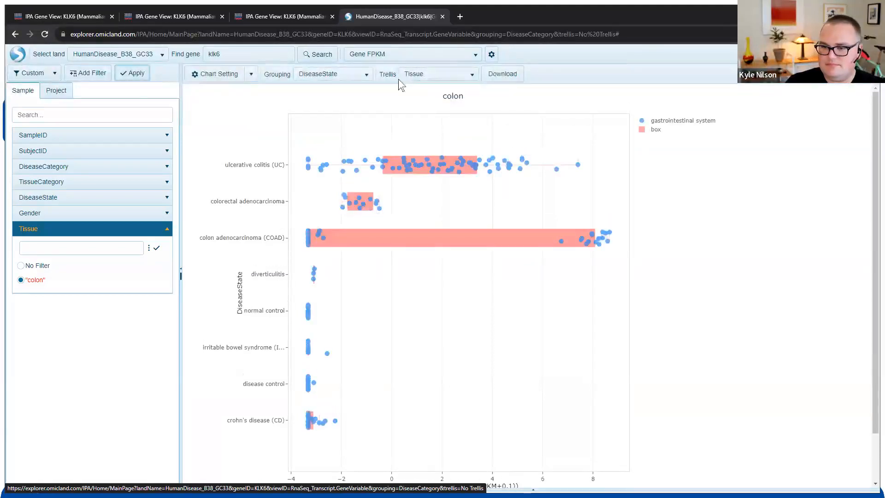
pyautogui.click(422, 77)
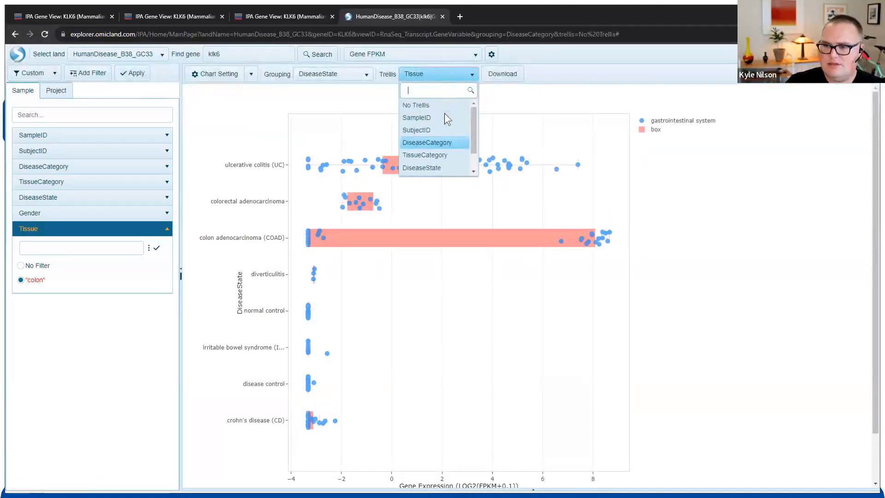
pyautogui.click(427, 105)
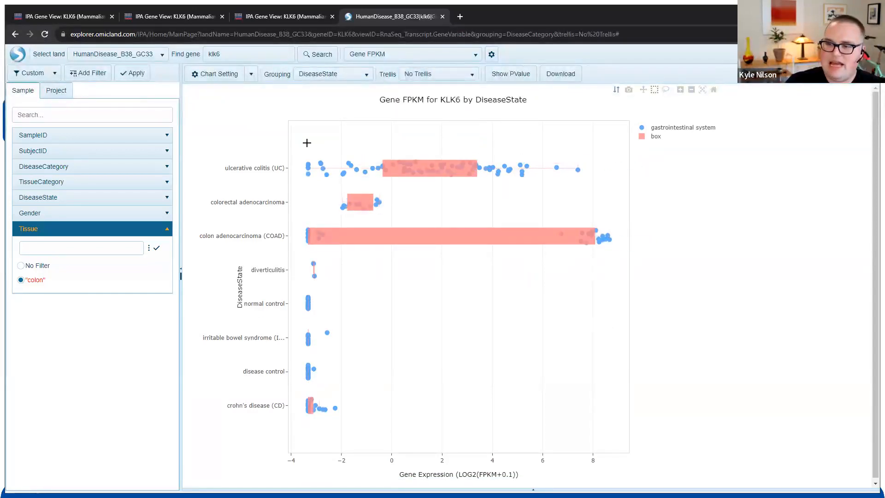
# Select all ulcerative colitis samples in the chart, enlarge their details table and export it to Excel.
pyautogui.moveTo(298, 149); pyautogui.dragTo(594, 189)
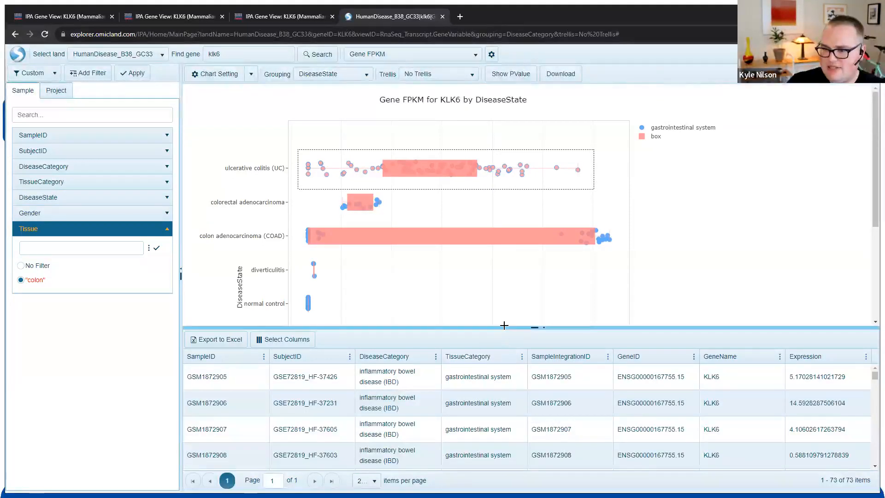
pyautogui.moveTo(504, 325); pyautogui.dragTo(539, 216)
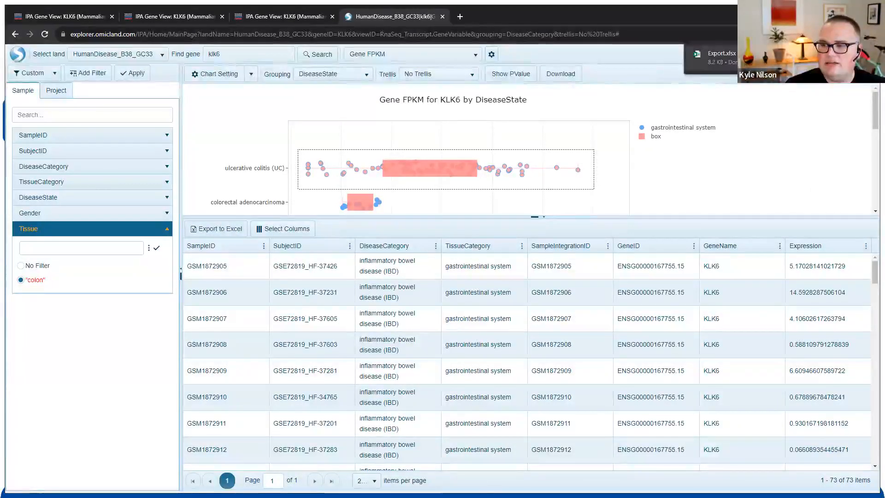
pyautogui.click(700, 405)
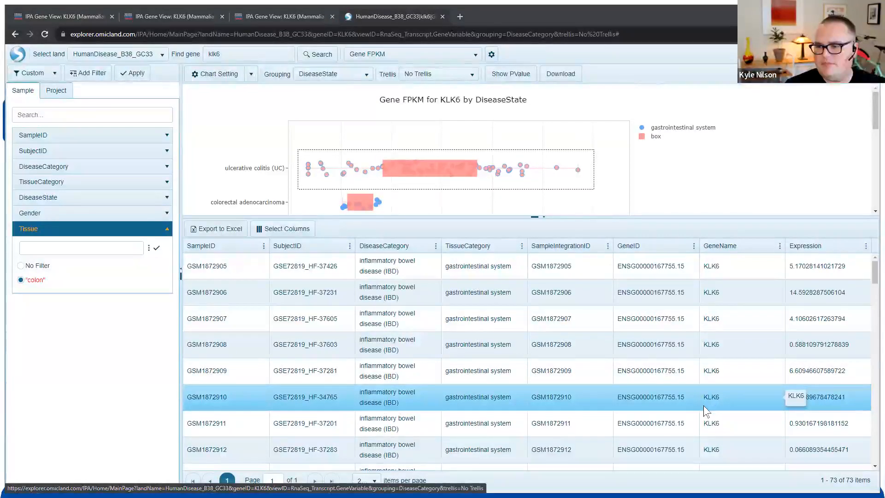
pyautogui.click(728, 411)
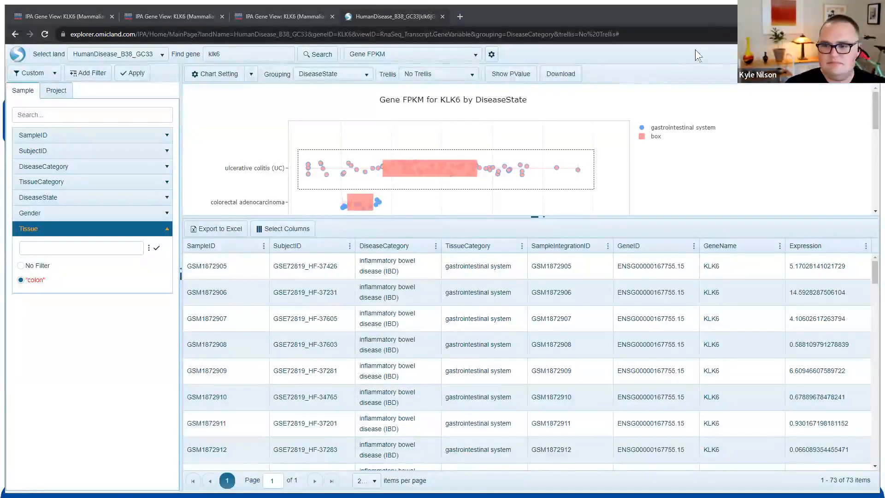
# Look through the exported sample rows in Excel and close the workbook.
pyautogui.scroll(-20, 572, 297)
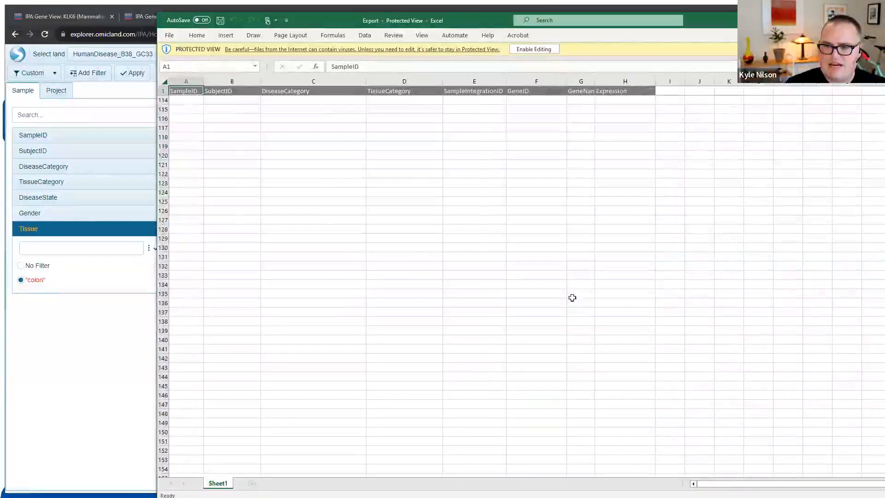
pyautogui.scroll(19, 572, 298)
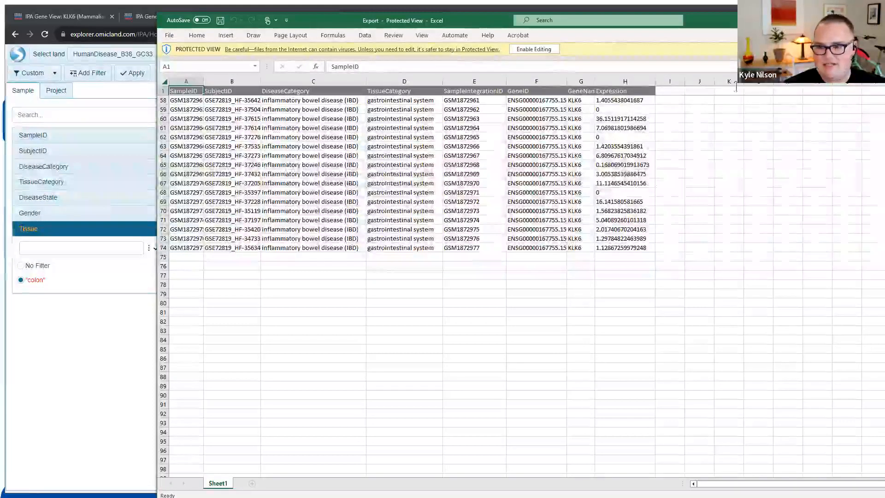
pyautogui.moveTo(756, 21); pyautogui.dragTo(756, 24)
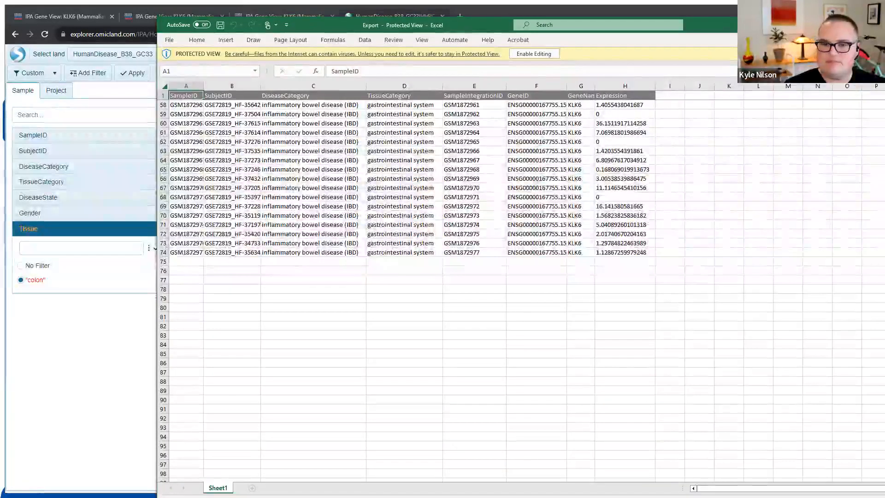
pyautogui.click(873, 25)
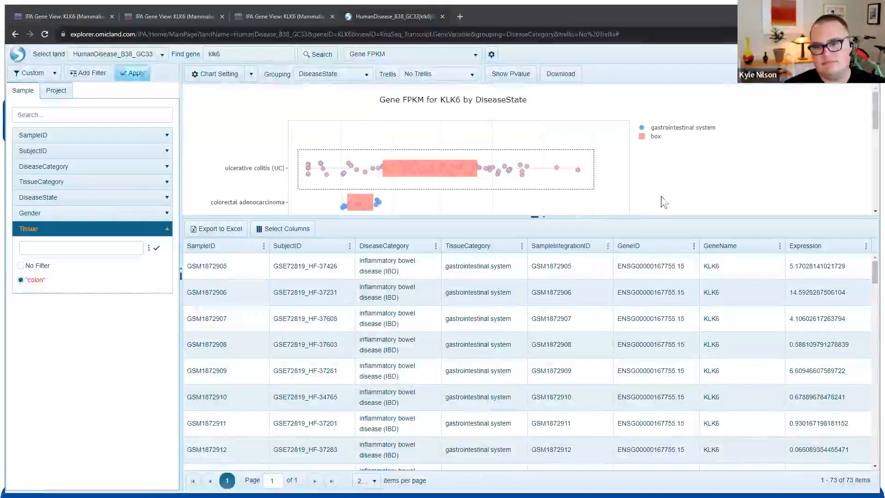
# Switch to IPA and close the klk6 search results to return to the comparison analysis.
pyautogui.moveTo(537, 34); pyautogui.dragTo(643, 35)
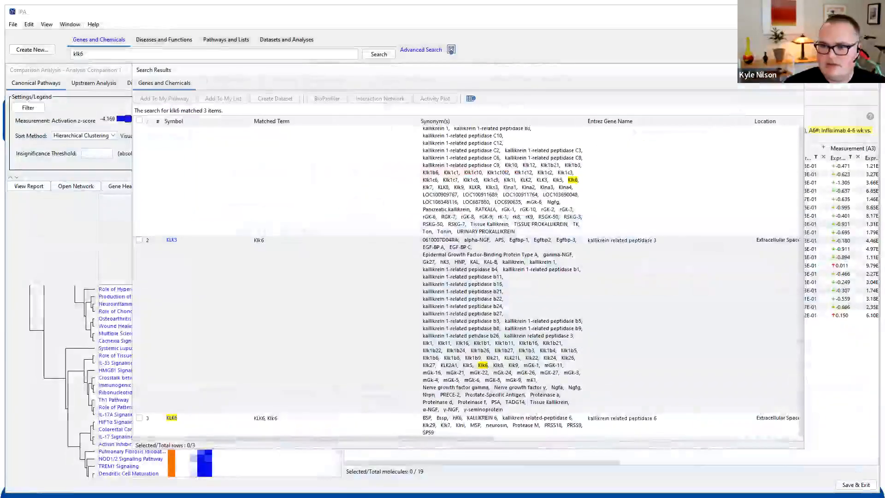
pyautogui.click(78, 54)
pyautogui.press('Escape')
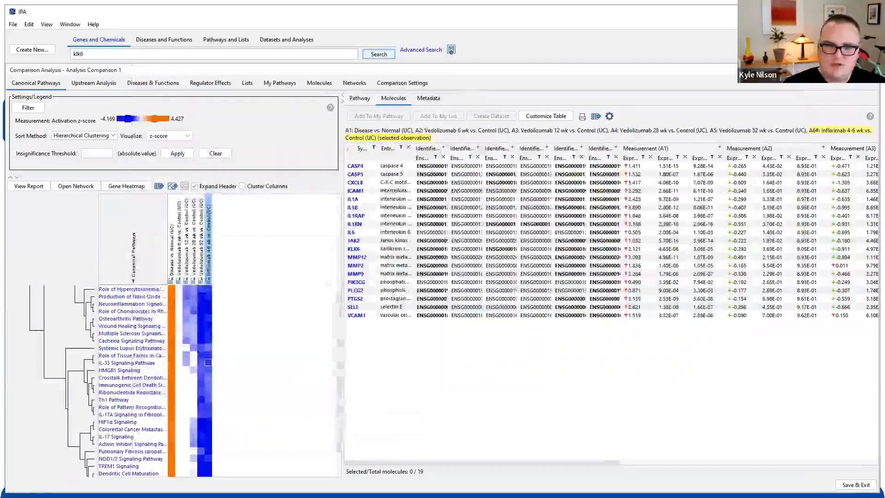
pyautogui.hotkey('alt', 'Tab')
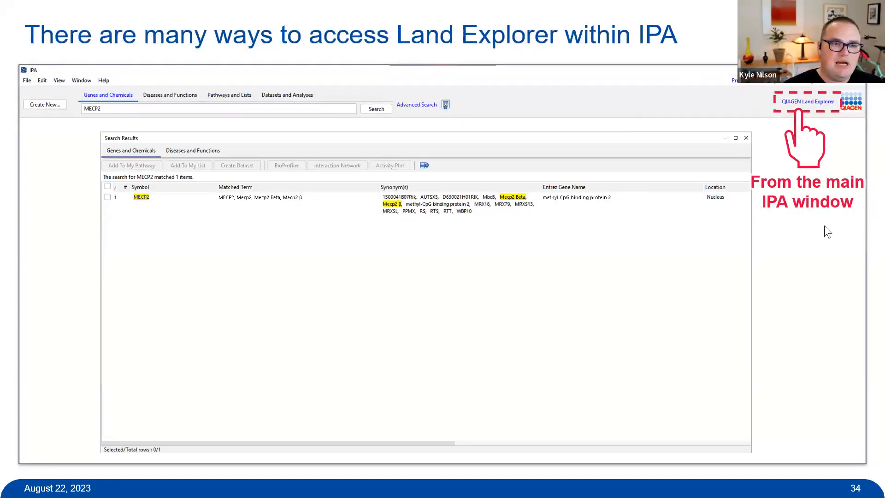
pyautogui.click(695, 328)
pyautogui.click(511, 277)
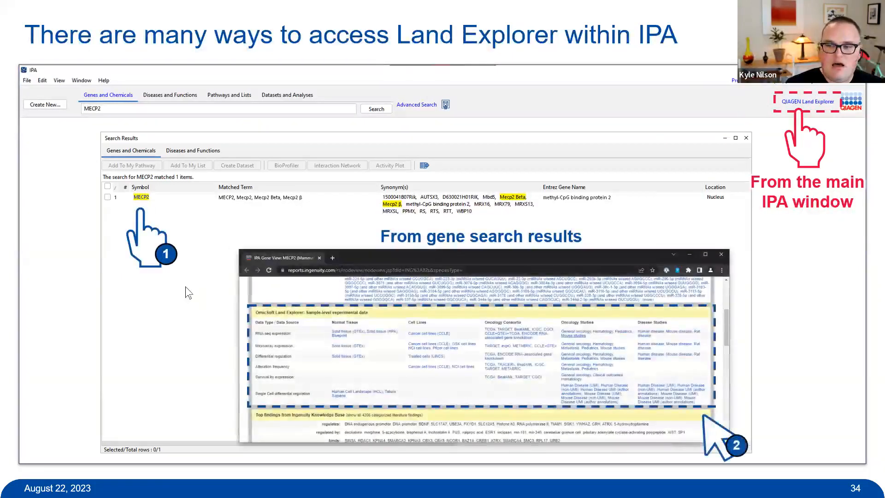
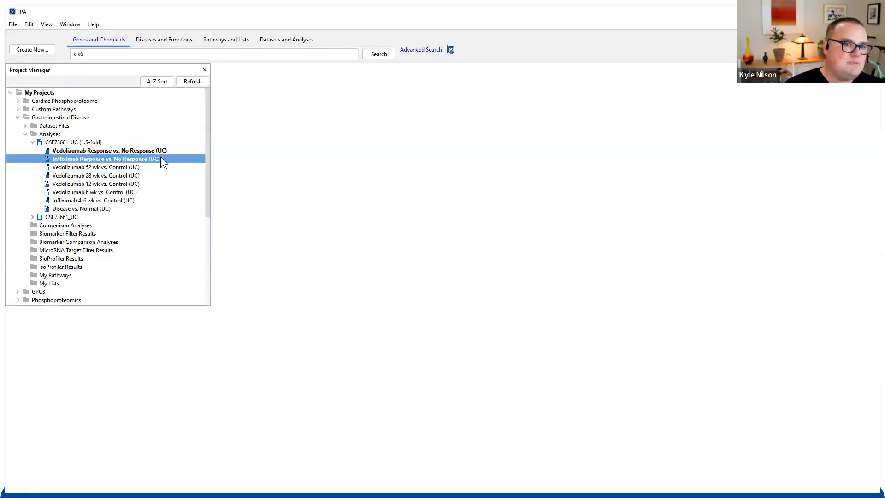
# Open the Infliximab 4-6 wk vs. Control (UC) analysis from the GSE73661_UC (1.5-fold) group and maximize its window.
pyautogui.click(120, 169)
pyautogui.click(98, 202)
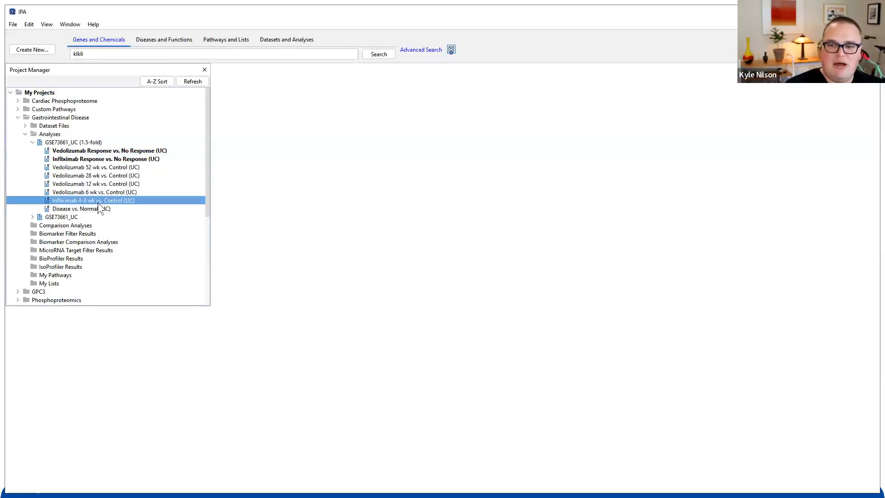
pyautogui.click(98, 208)
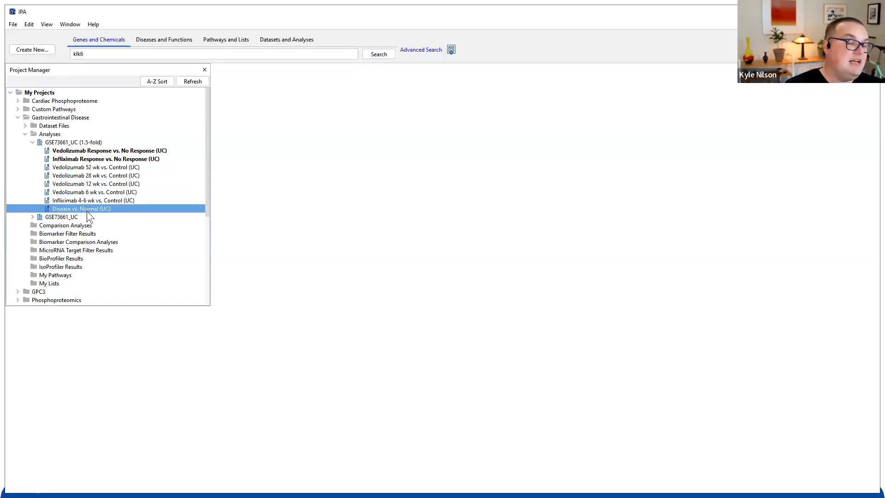
pyautogui.click(94, 201)
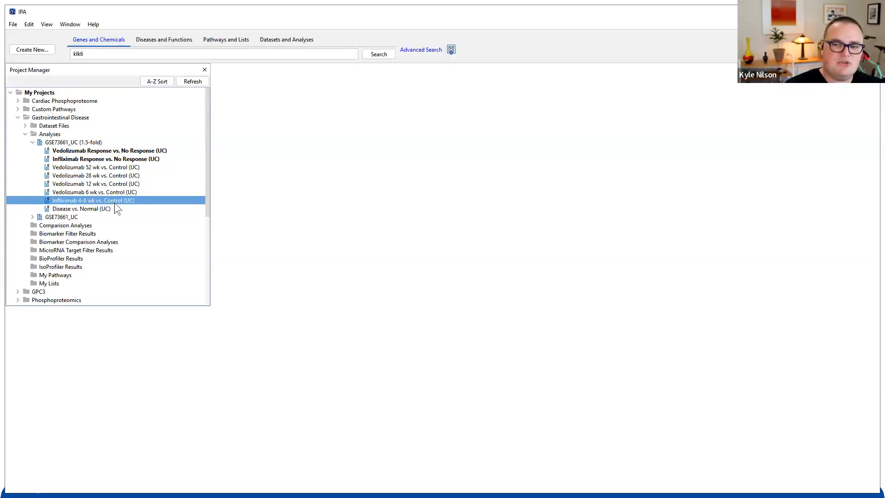
pyautogui.doubleClick(115, 200)
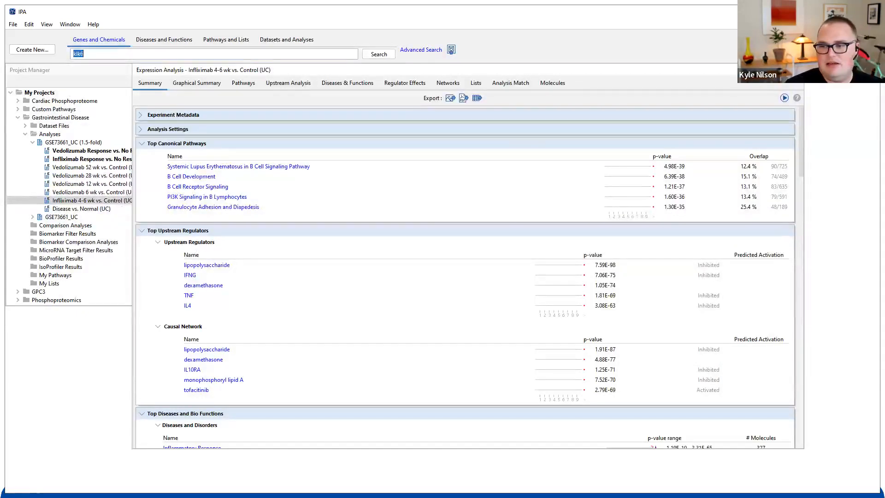
pyautogui.click(792, 72)
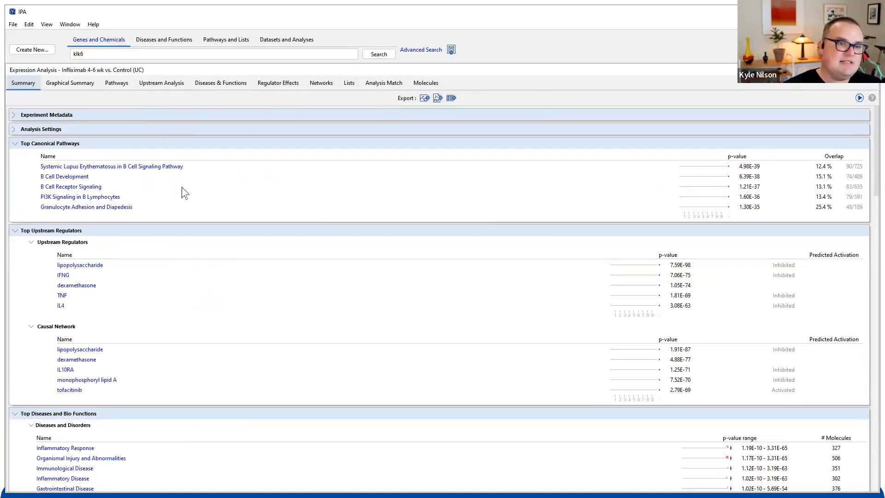
# Show the Analysis Match results for the Infliximab 4-6 wk vs. Control (UC) analysis.
pyautogui.moveTo(117, 90)
pyautogui.mouseDown()
pyautogui.moveTo(128, 111)
pyautogui.moveTo(119, 91)
pyautogui.moveTo(144, 110)
pyautogui.moveTo(158, 91)
pyautogui.mouseUp()
pyautogui.moveTo(222, 96)
pyautogui.mouseDown()
pyautogui.moveTo(212, 106)
pyautogui.moveTo(229, 100)
pyautogui.mouseUp()
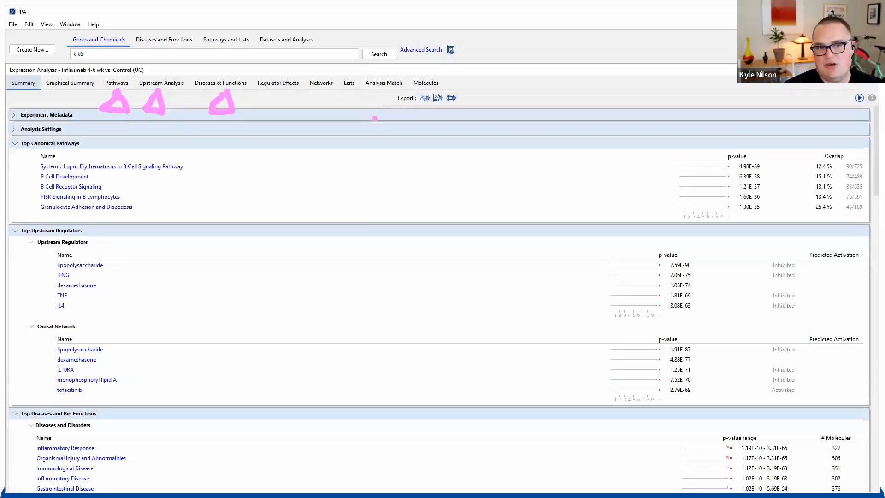
pyautogui.moveTo(354, 69)
pyautogui.mouseDown()
pyautogui.moveTo(353, 96)
pyautogui.moveTo(423, 96)
pyautogui.moveTo(347, 82)
pyautogui.mouseUp()
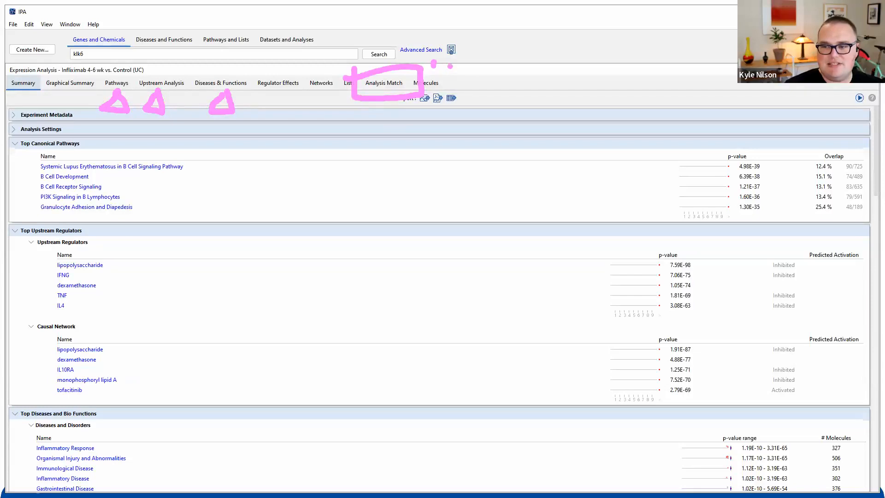
pyautogui.moveTo(437, 83); pyautogui.dragTo(467, 83)
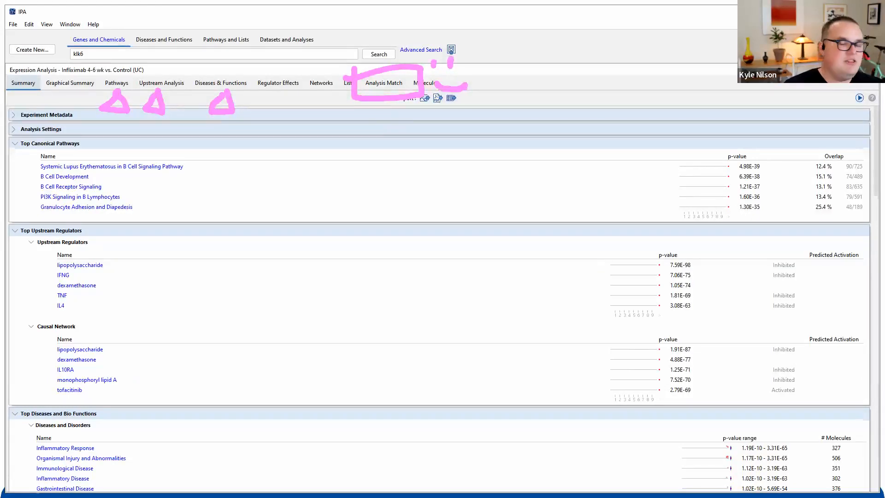
pyautogui.click(379, 84)
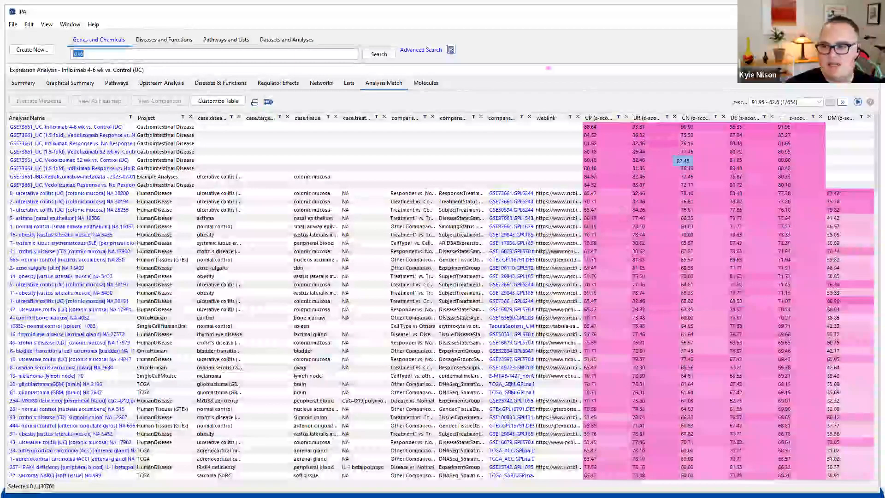
# Examine the CP, UR, CN and DE z-score columns and the overall z-score used to rank the matching analyses.
pyautogui.moveTo(580, 118)
pyautogui.mouseDown()
pyautogui.moveTo(573, 104)
pyautogui.moveTo(836, 98)
pyautogui.moveTo(839, 132)
pyautogui.mouseUp()
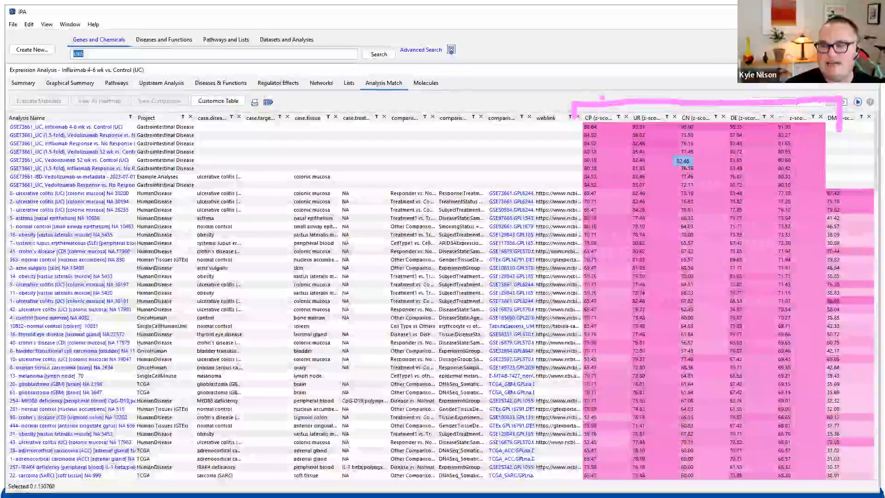
pyautogui.moveTo(600, 78); pyautogui.dragTo(601, 95)
pyautogui.moveTo(648, 74); pyautogui.dragTo(648, 95)
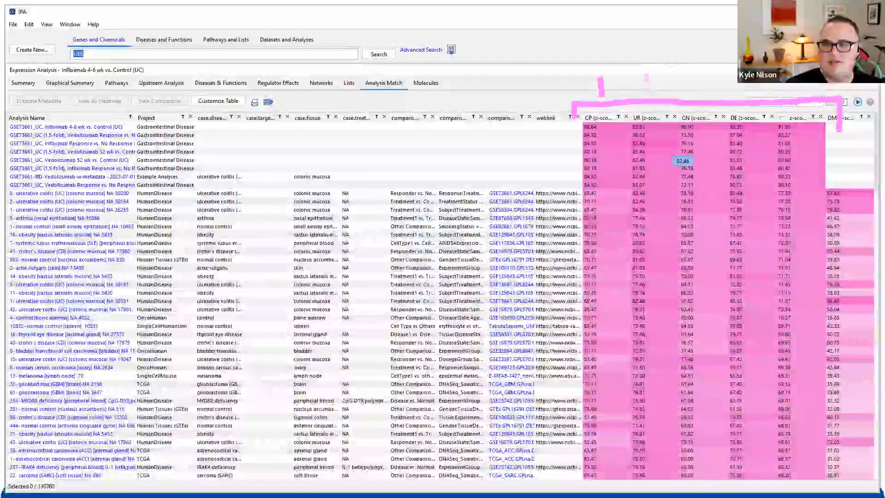
pyautogui.moveTo(695, 77); pyautogui.dragTo(696, 97)
pyautogui.moveTo(742, 77); pyautogui.dragTo(743, 96)
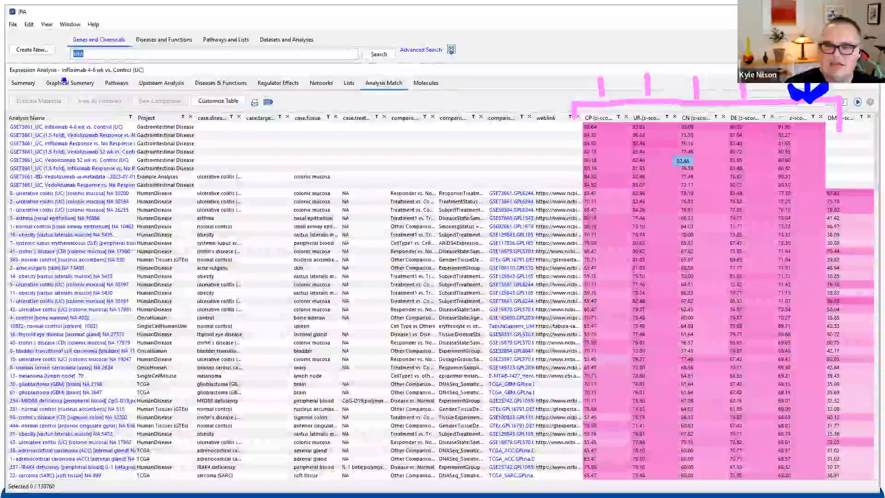
pyautogui.moveTo(127, 84); pyautogui.dragTo(152, 84)
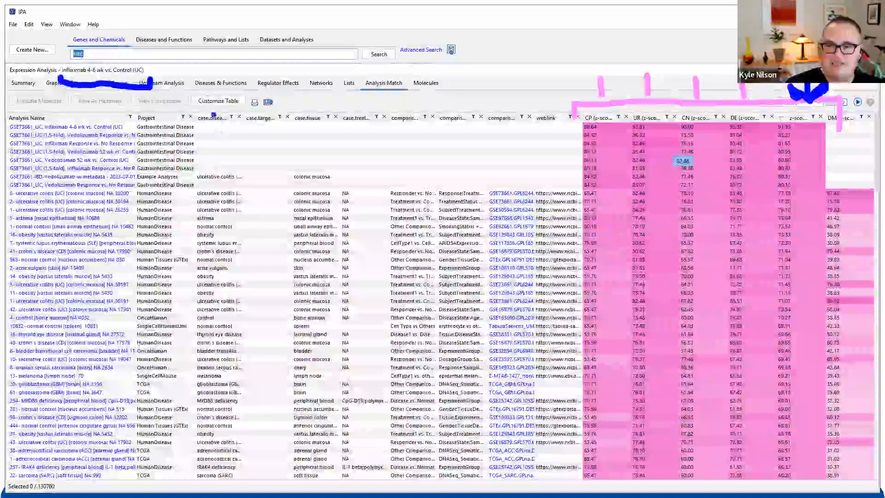
pyautogui.moveTo(346, 103); pyautogui.dragTo(367, 104)
pyautogui.moveTo(365, 208); pyautogui.dragTo(340, 206)
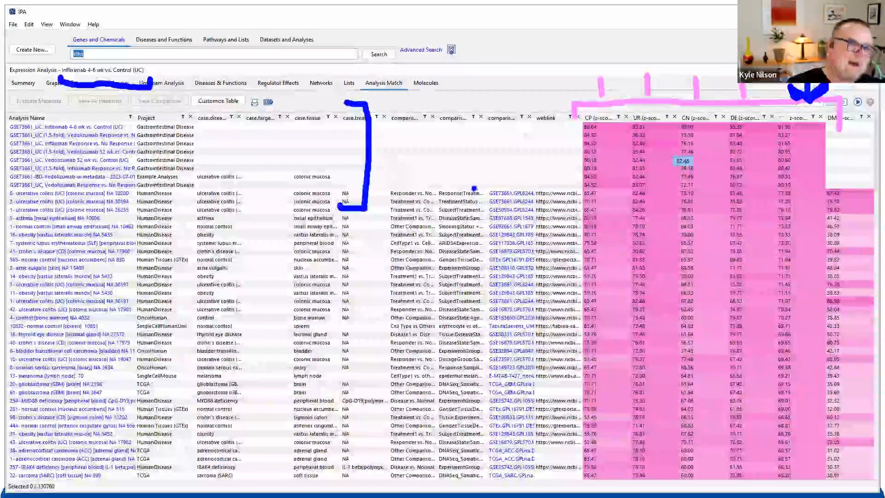
pyautogui.press('e')
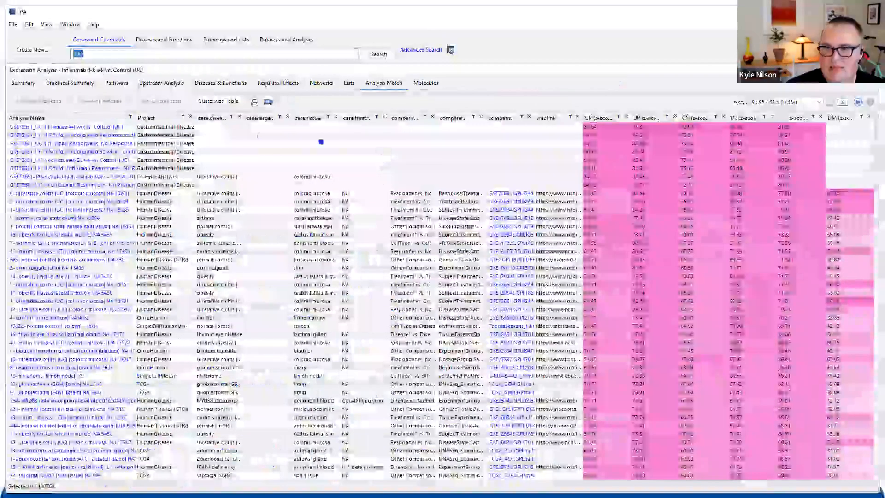
# Select the ulcerative colitis colonic mucosa match NA 30200 in the HumanDisease project and display its full comparison contrast.
pyautogui.moveTo(210, 125)
pyautogui.mouseDown()
pyautogui.moveTo(234, 159)
pyautogui.moveTo(222, 186)
pyautogui.mouseUp()
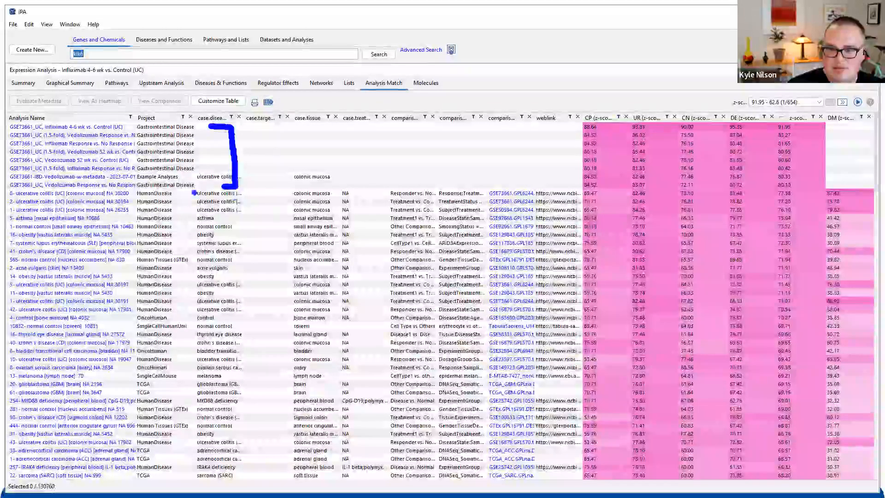
pyautogui.moveTo(143, 187)
pyautogui.mouseDown()
pyautogui.moveTo(161, 210)
pyautogui.moveTo(137, 220)
pyautogui.mouseUp()
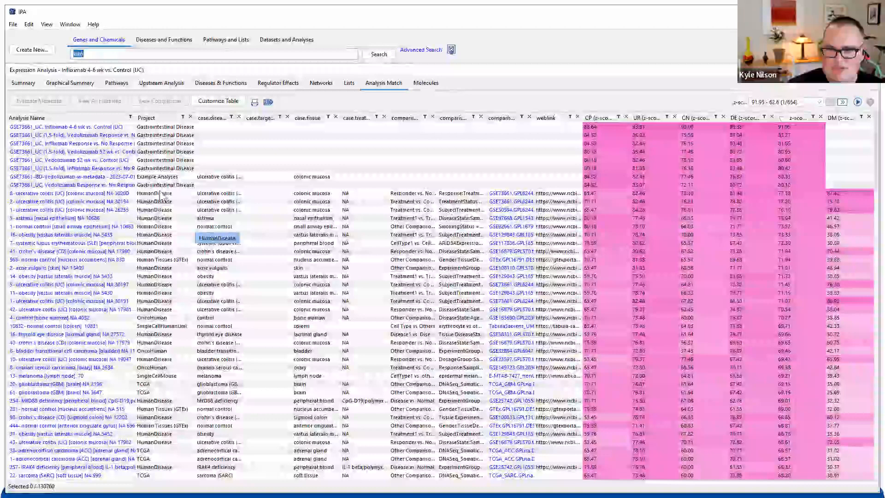
pyautogui.click(123, 194)
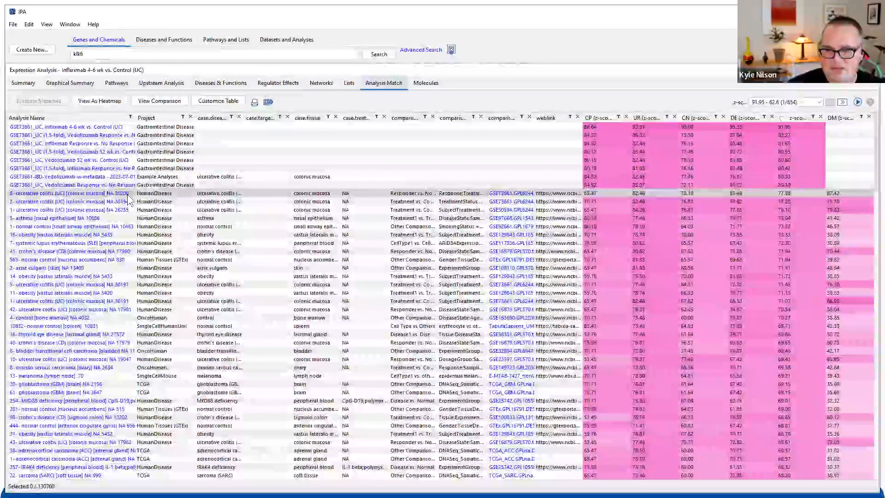
pyautogui.click(129, 195)
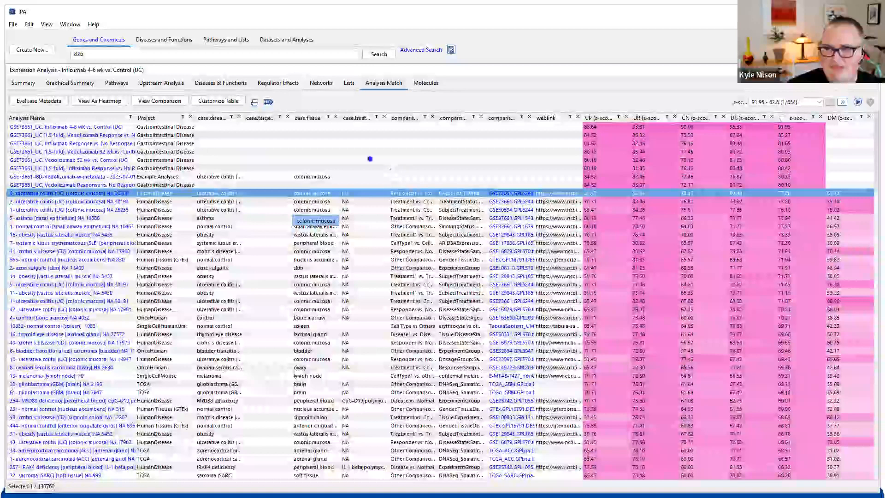
pyautogui.moveTo(281, 117)
pyautogui.mouseDown()
pyautogui.moveTo(480, 95)
pyautogui.moveTo(507, 94)
pyautogui.moveTo(509, 112)
pyautogui.mouseUp()
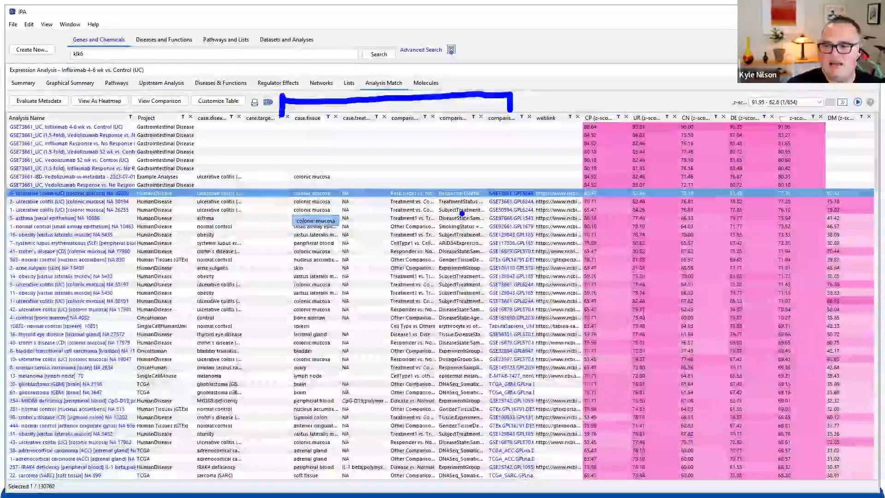
pyautogui.press('Escape')
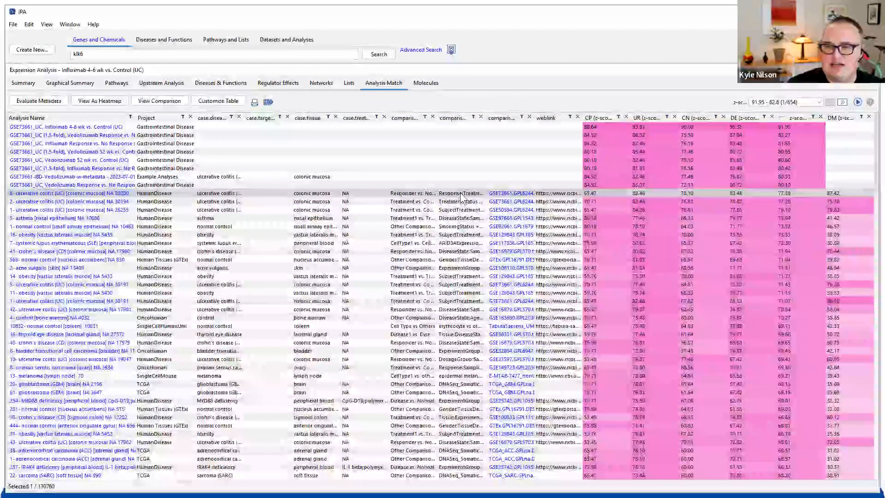
pyautogui.click(461, 194)
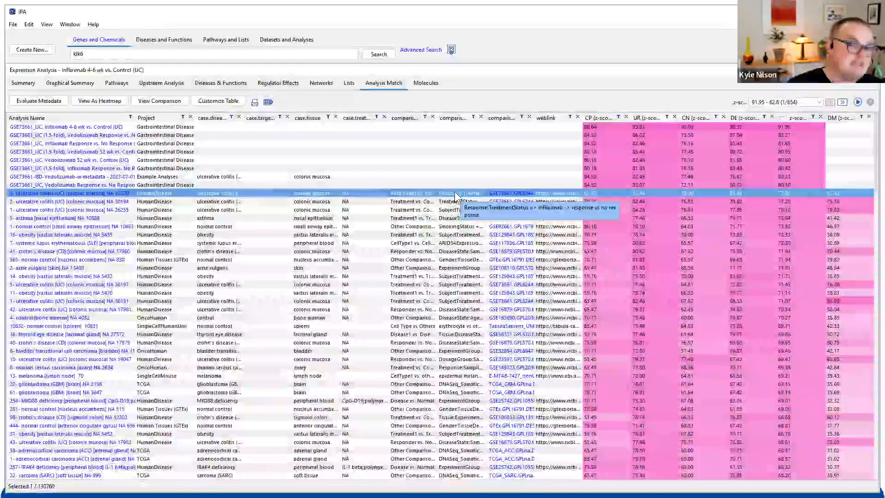
# Examine the selected match's treatment and response contrast and its source dataset identifier.
pyautogui.moveTo(457, 135)
pyautogui.mouseDown()
pyautogui.moveTo(457, 182)
pyautogui.moveTo(473, 178)
pyautogui.mouseUp()
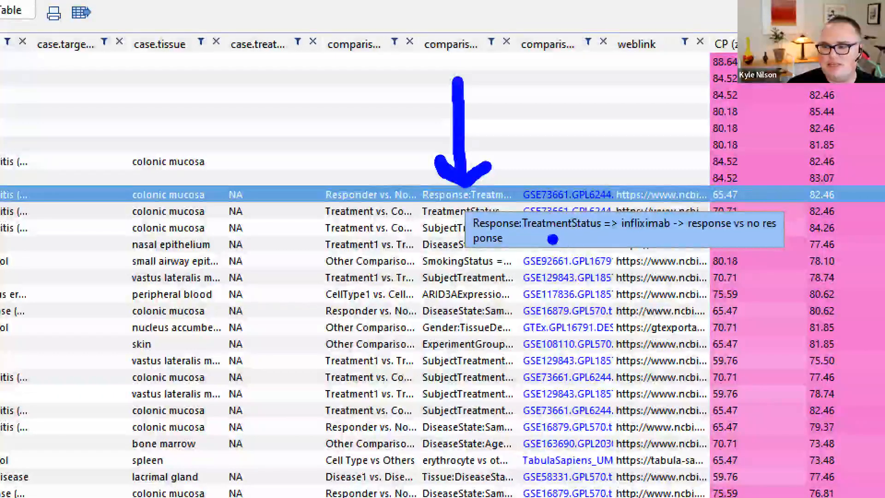
pyautogui.moveTo(553, 240); pyautogui.dragTo(593, 248)
pyautogui.click(638, 248)
pyautogui.click(715, 249)
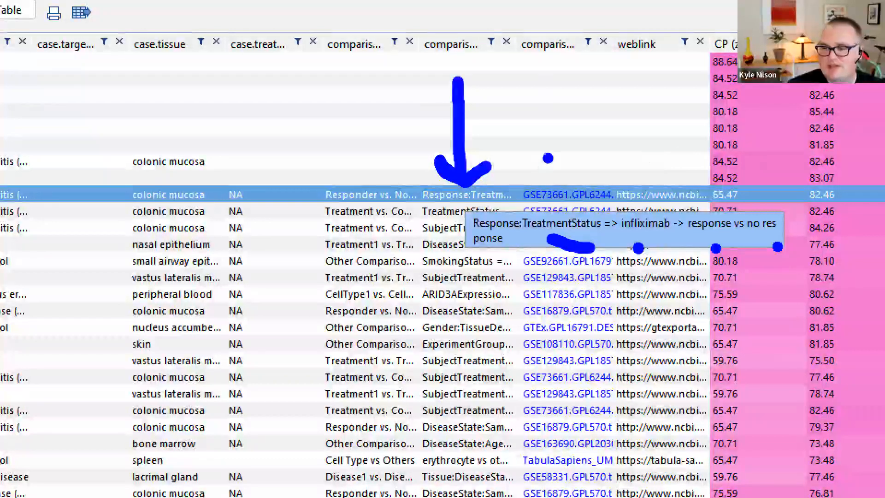
pyautogui.moveTo(547, 135); pyautogui.dragTo(544, 179)
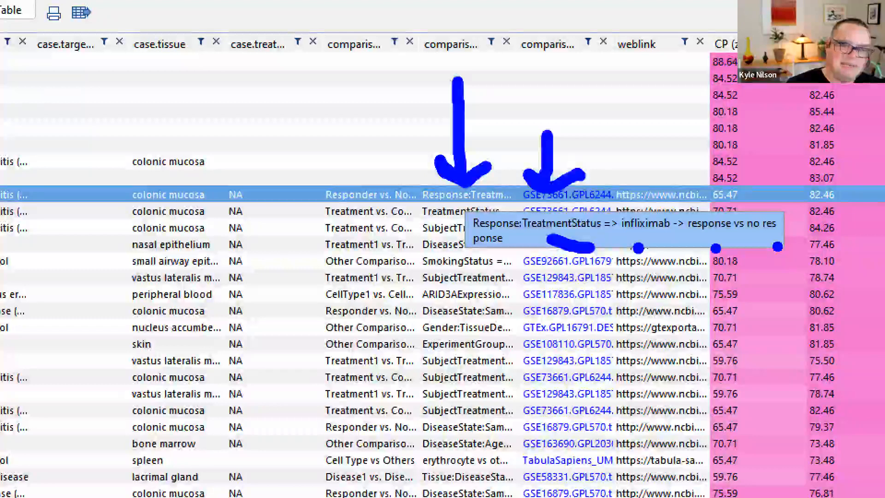
pyautogui.press('e')
pyautogui.press('Escape')
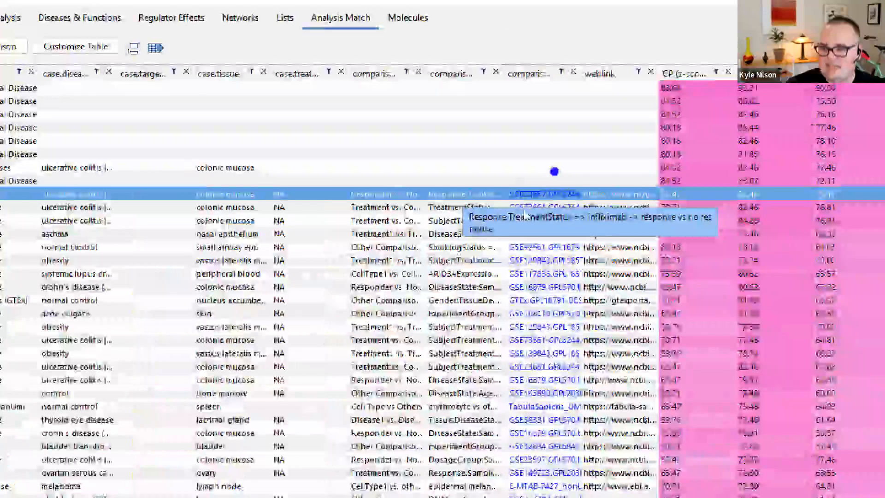
# Select the ulcerative colitis colonic mucosa match NA 26255 and view it as a heatmap against the infliximab analysis.
pyautogui.moveTo(466, 211); pyautogui.dragTo(491, 215)
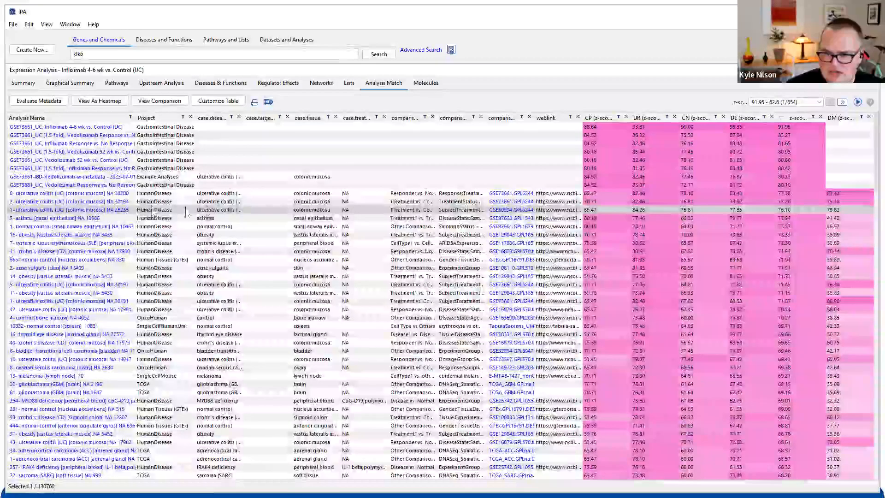
pyautogui.click(391, 210)
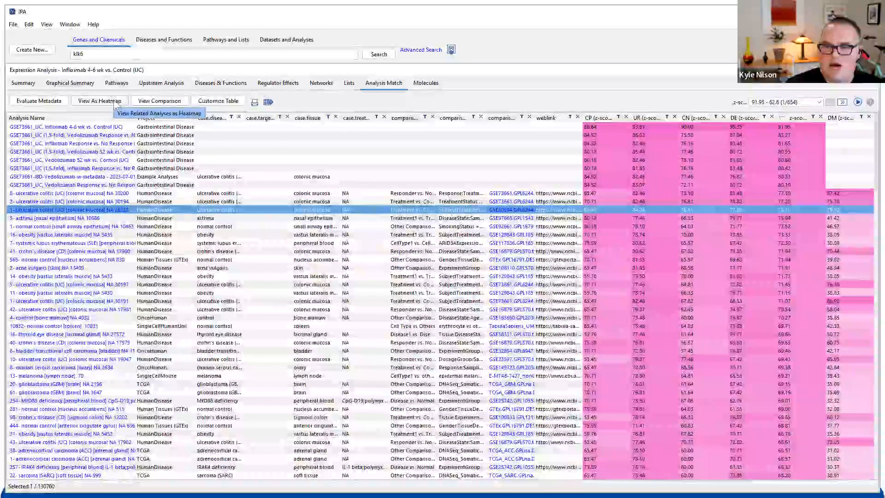
pyautogui.moveTo(121, 88)
pyautogui.mouseDown()
pyautogui.moveTo(63, 108)
pyautogui.moveTo(143, 108)
pyautogui.moveTo(113, 82)
pyautogui.mouseUp()
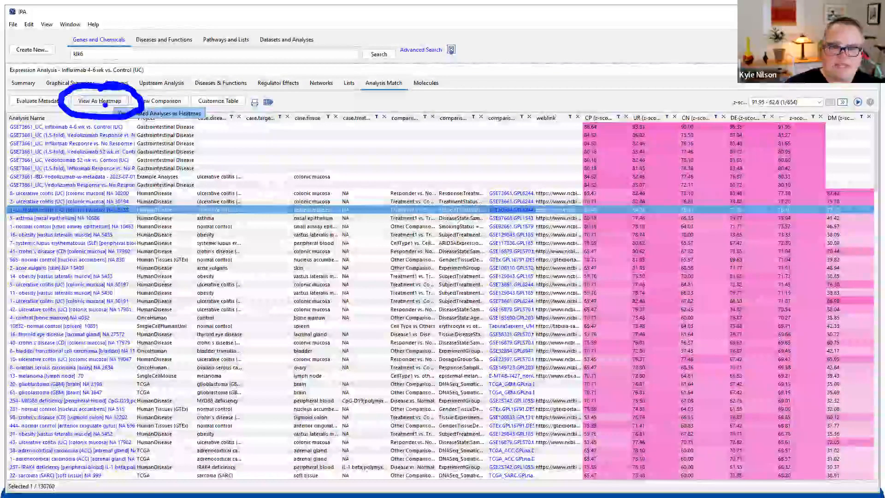
pyautogui.press('Escape')
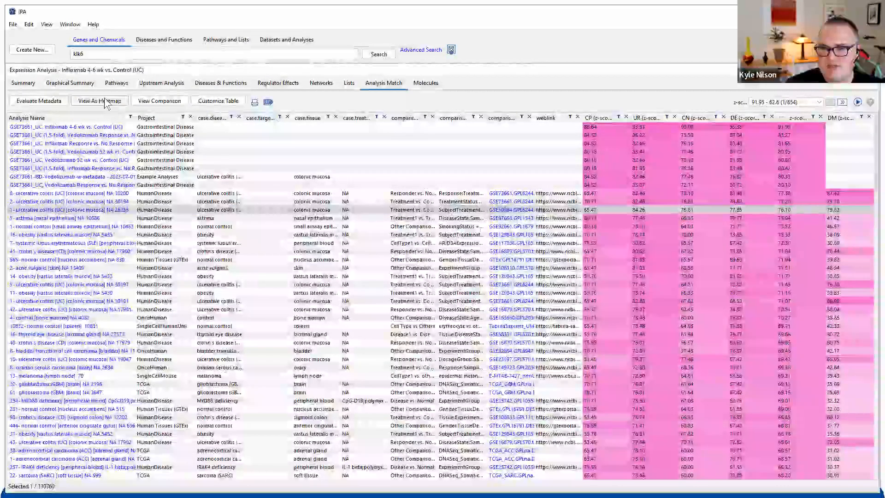
pyautogui.click(210, 208)
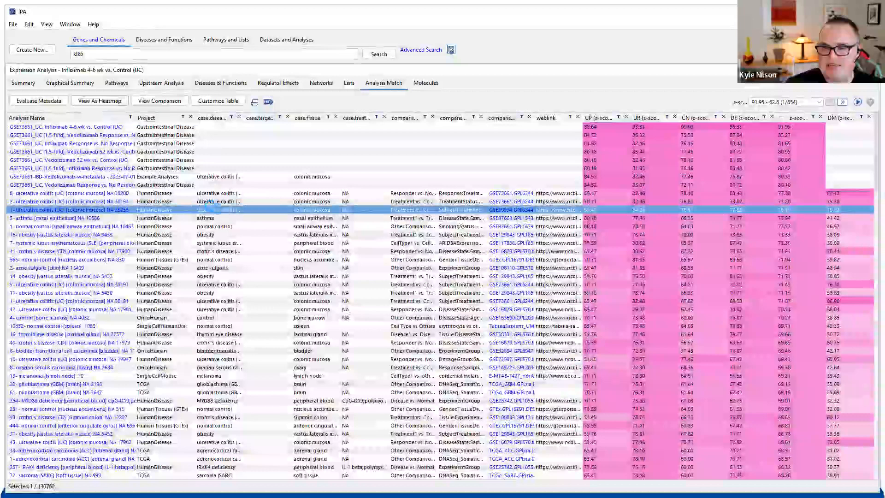
pyautogui.doubleClick(204, 207)
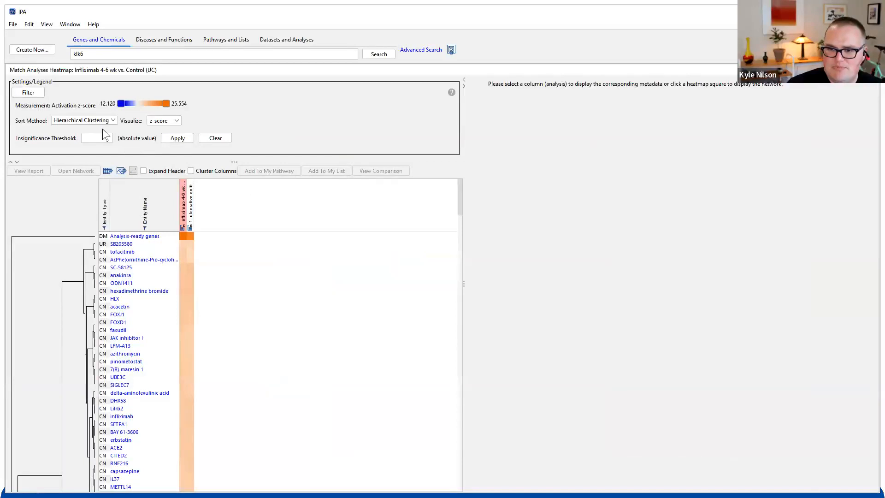
# Display the KLF6 causal network for the infliximab 4-6 wk vs. Control analysis from the match heatmap.
pyautogui.click(102, 120)
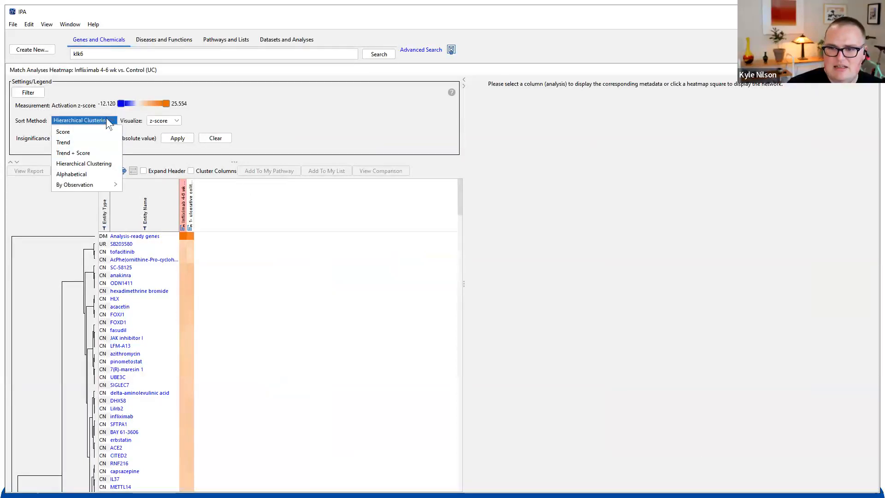
pyautogui.click(107, 122)
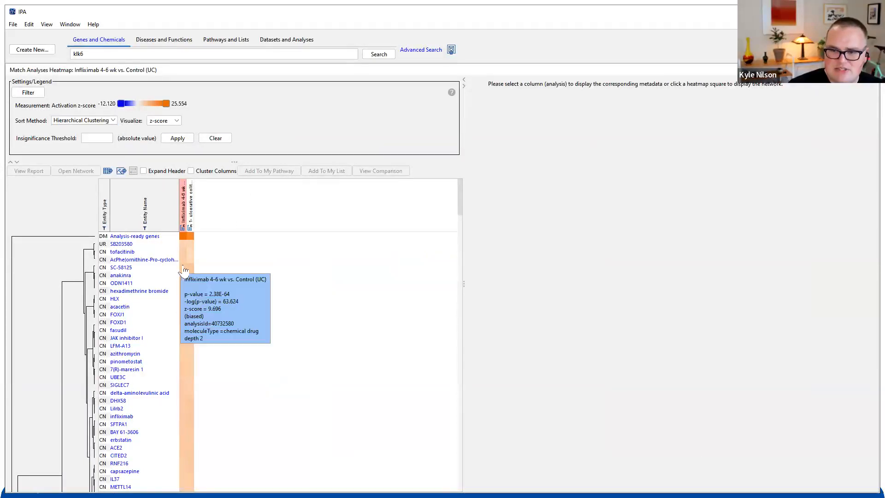
pyautogui.scroll(-3, 216, 267)
pyautogui.scroll(-20, 203, 257)
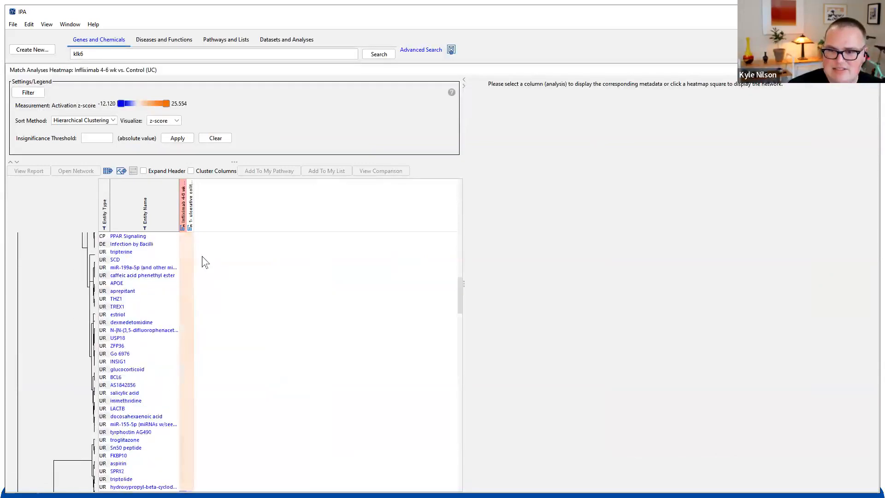
pyautogui.scroll(8, 202, 256)
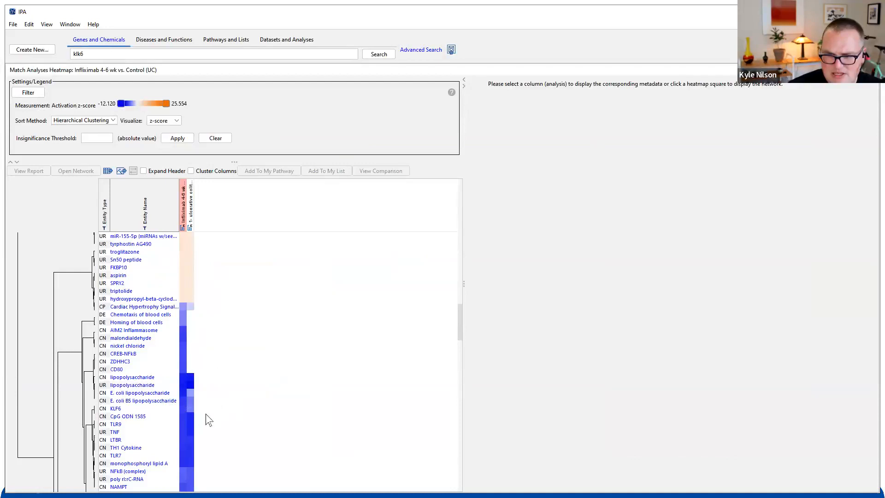
pyautogui.click(182, 408)
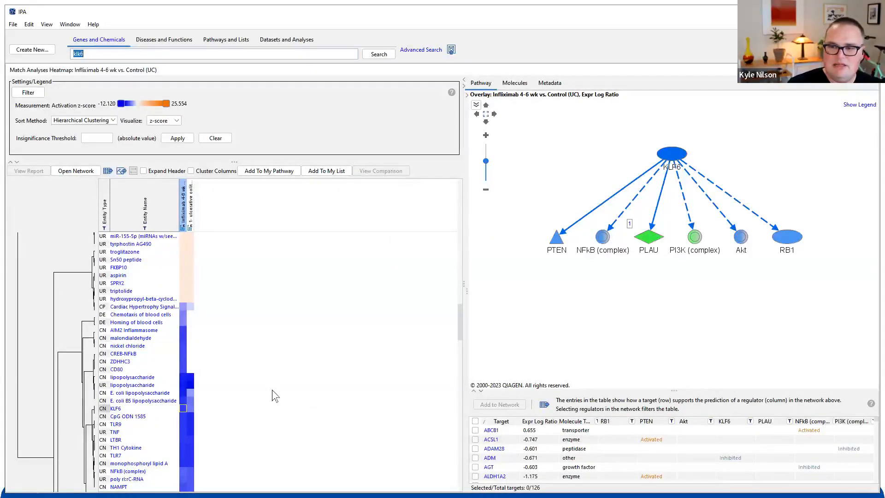
# Display the analysis-ready genes for the infliximab analysis, followed by those for ulcerative colitis match NA 26255.
pyautogui.scroll(15, 270, 386)
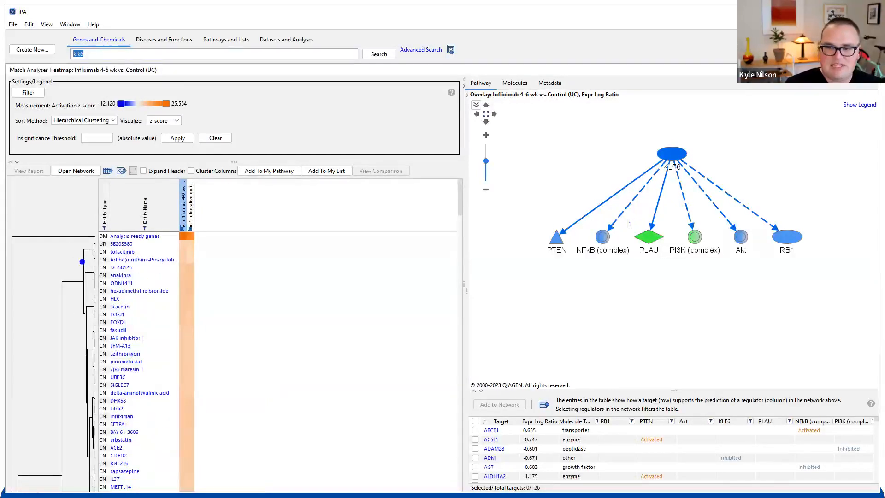
pyautogui.moveTo(64, 224); pyautogui.dragTo(240, 249)
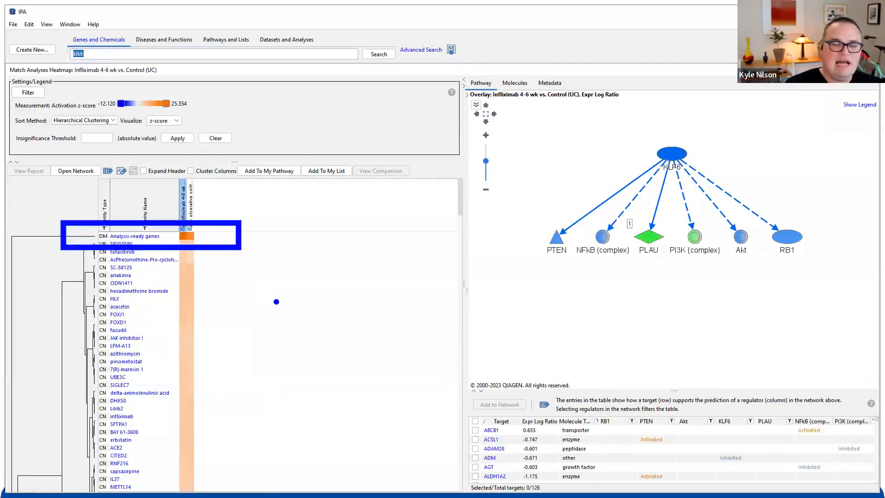
pyautogui.press('Escape')
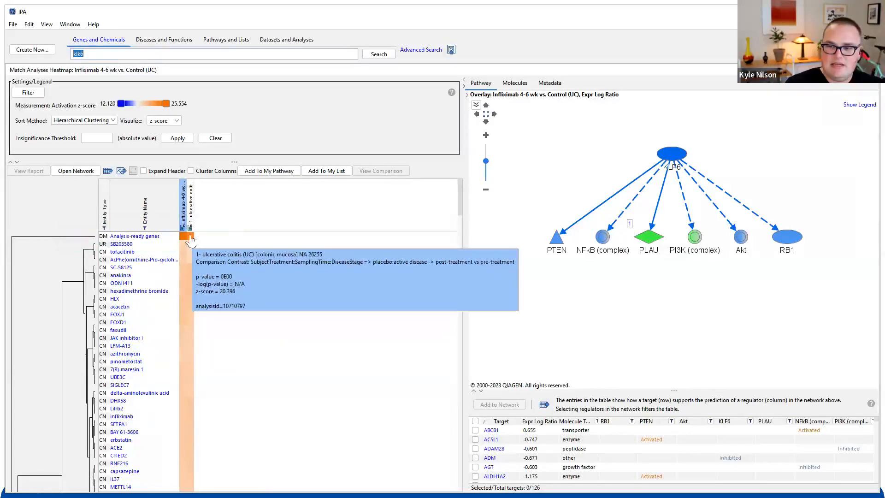
pyautogui.moveTo(187, 241)
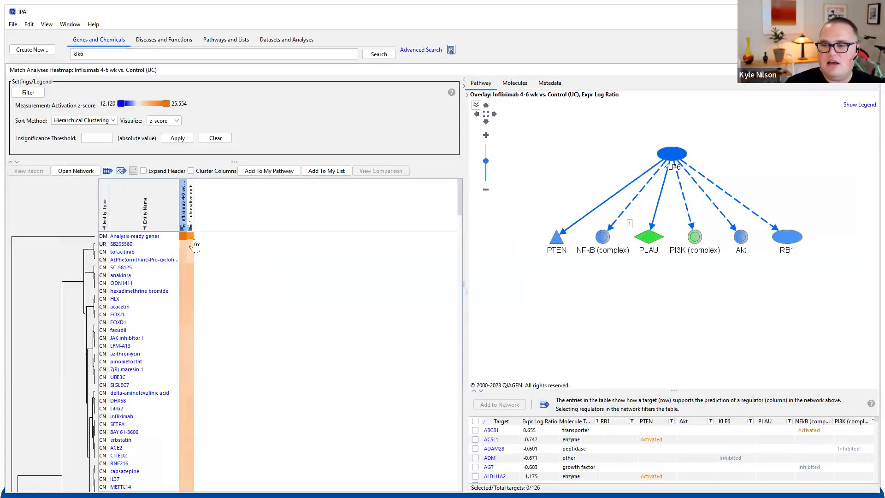
pyautogui.click(183, 241)
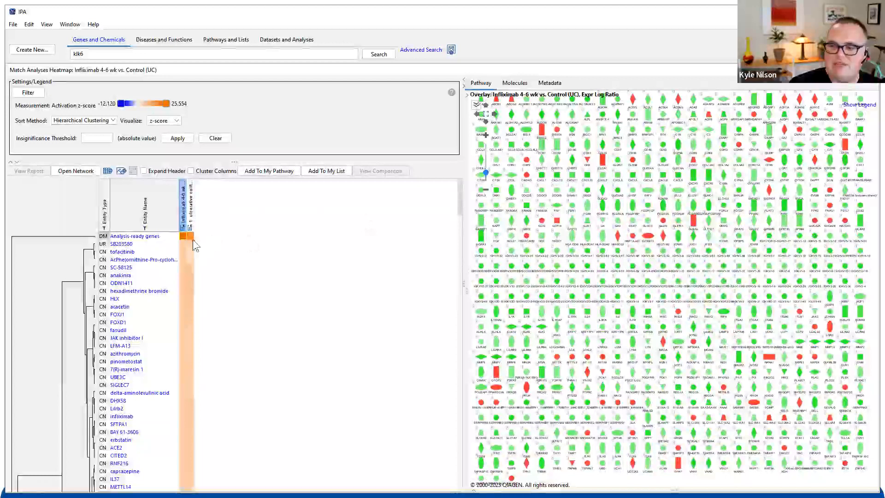
pyautogui.click(190, 236)
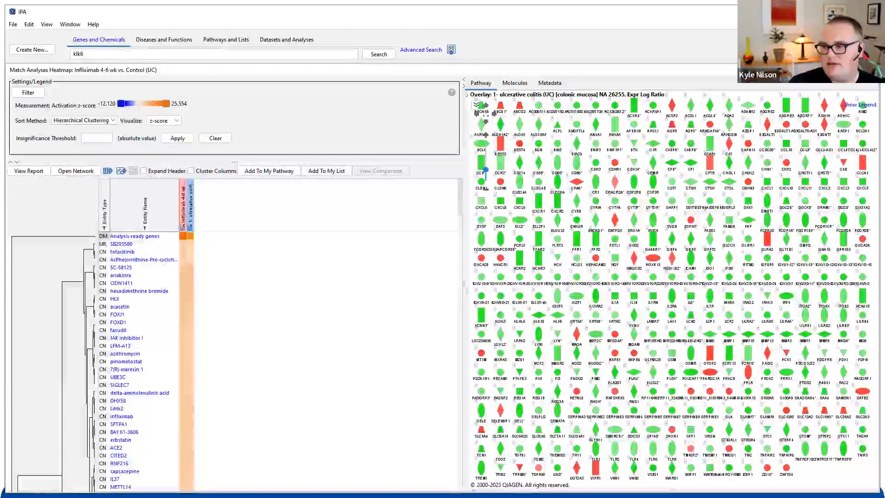
pyautogui.doubleClick(79, 54)
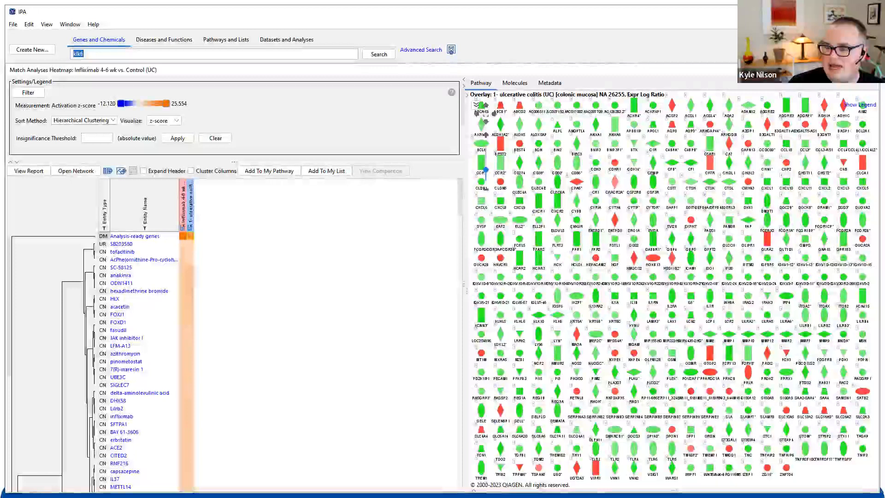
# Select the nine consecutive matches from ulcerative colitis NA 26255 through obesity NA 5433 and view them as a heatmap.
pyautogui.hotkey('alt', 'Tab')
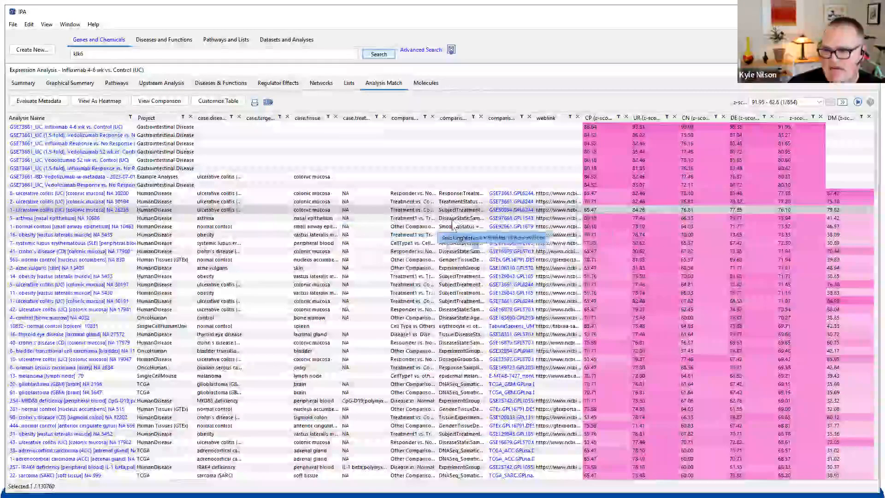
pyautogui.click(470, 284)
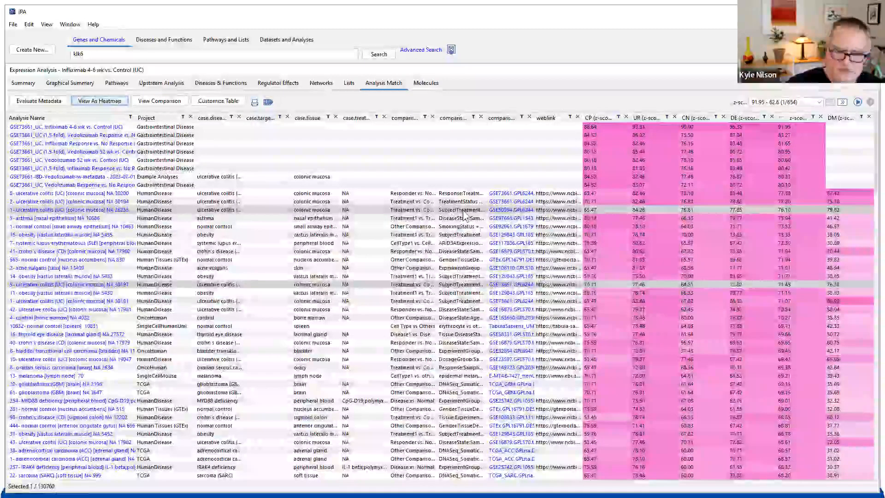
pyautogui.keyDown('ctrl'); pyautogui.click(464, 213); pyautogui.keyUp('ctrl')
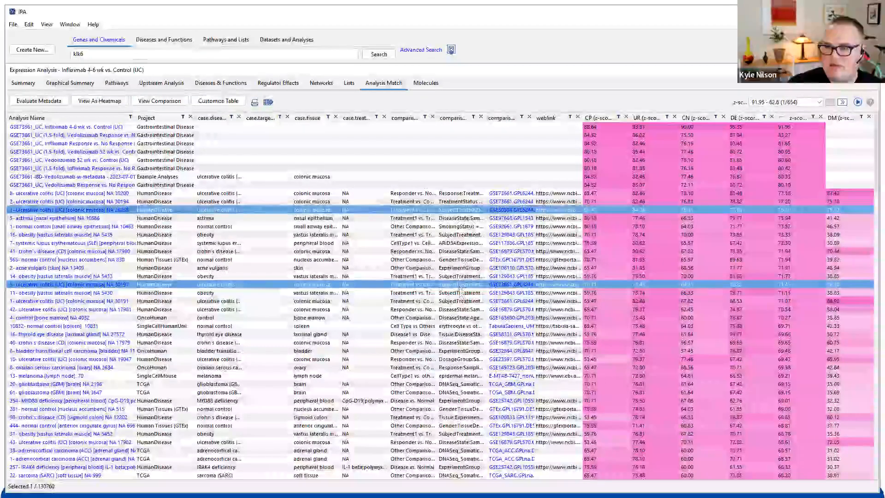
pyautogui.keyDown('ctrl'); pyautogui.click(458, 283); pyautogui.keyUp('ctrl')
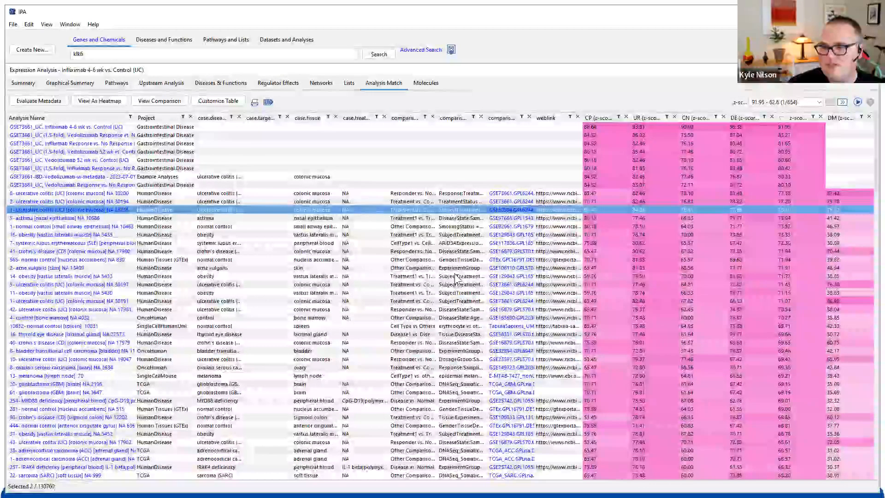
pyautogui.keyDown('shift'); pyautogui.click(458, 283); pyautogui.keyUp('shift')
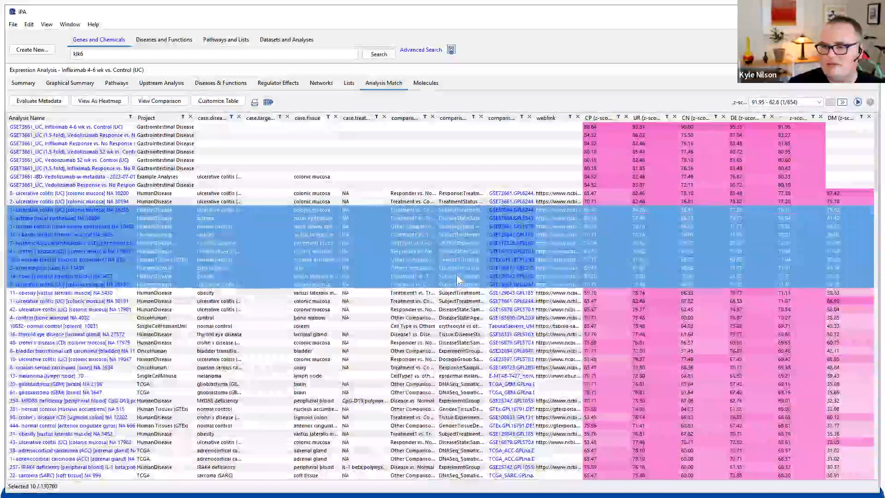
pyautogui.click(120, 99)
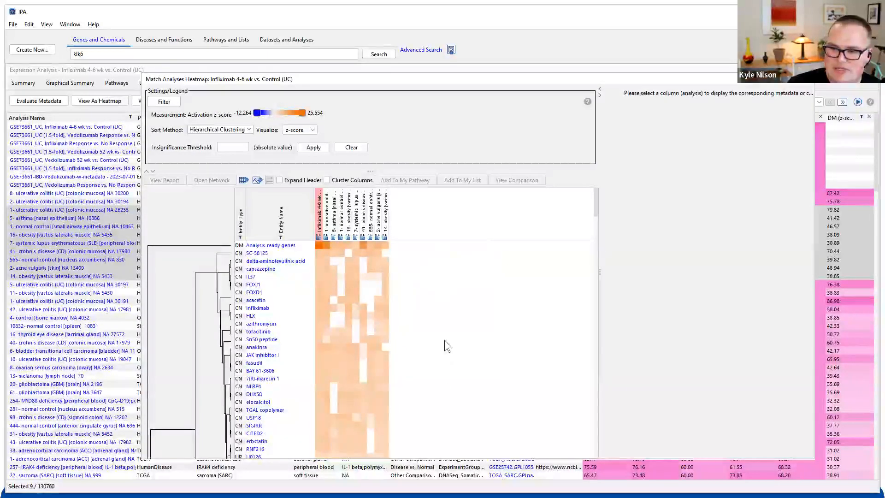
# Display the analysis-ready genes for the Crohn's disease colonic mucosa match NA 17980, and close the heatmap.
pyautogui.click(364, 244)
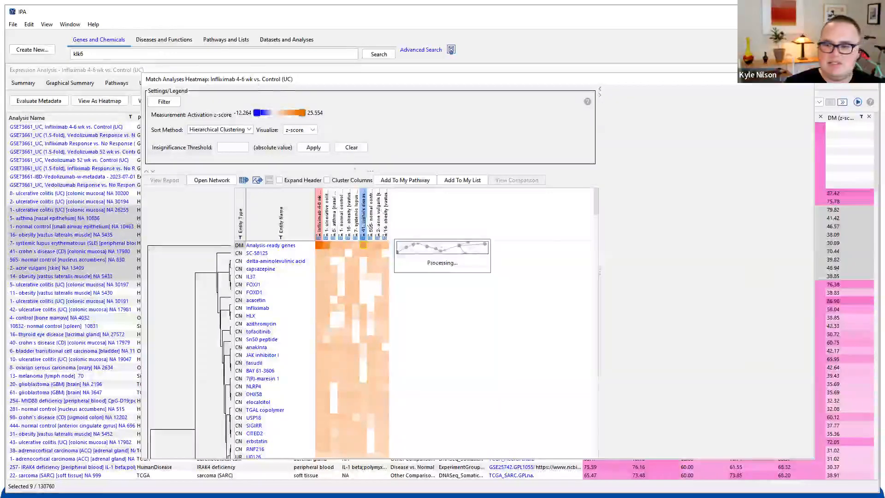
pyautogui.click(362, 214)
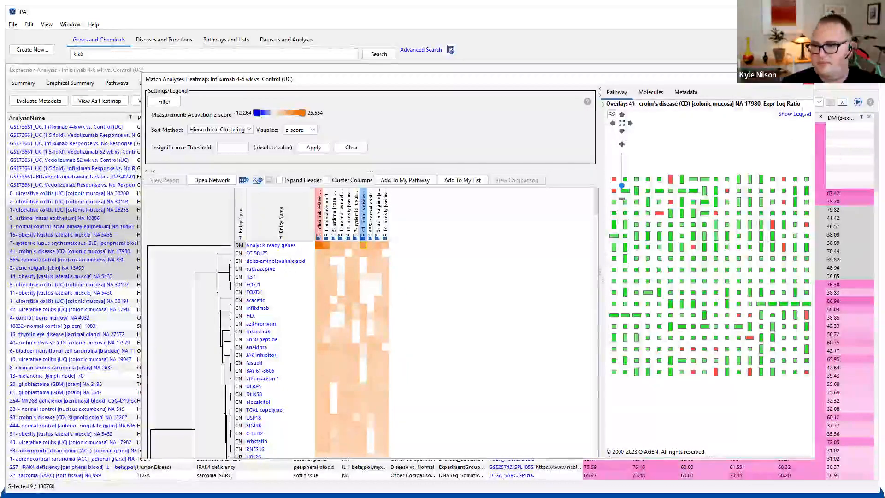
pyautogui.click(808, 85)
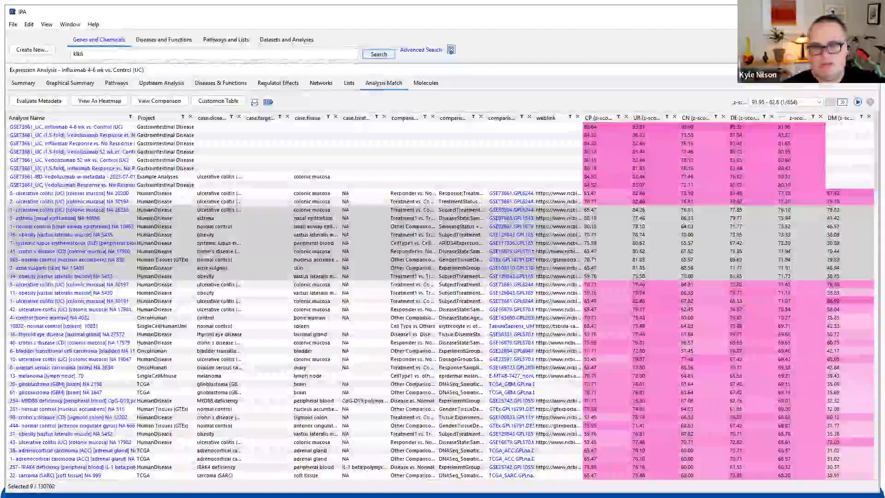
# Sort the infliximab matches by overall z-score with the most negative first, and widen the comparison category column.
pyautogui.hotkey('alt', 'Tab')
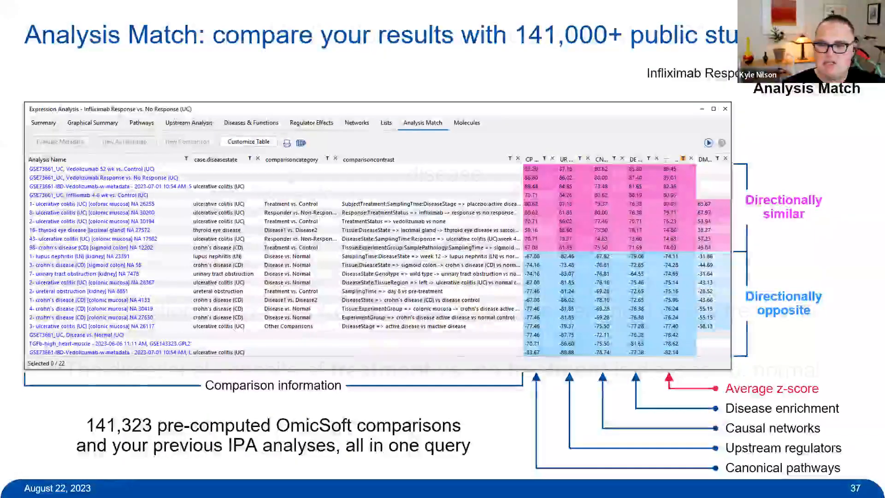
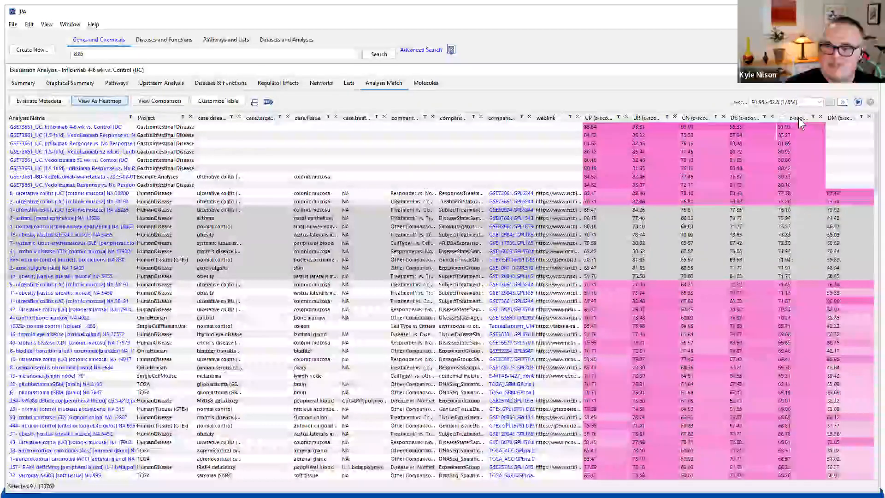
pyautogui.click(789, 118)
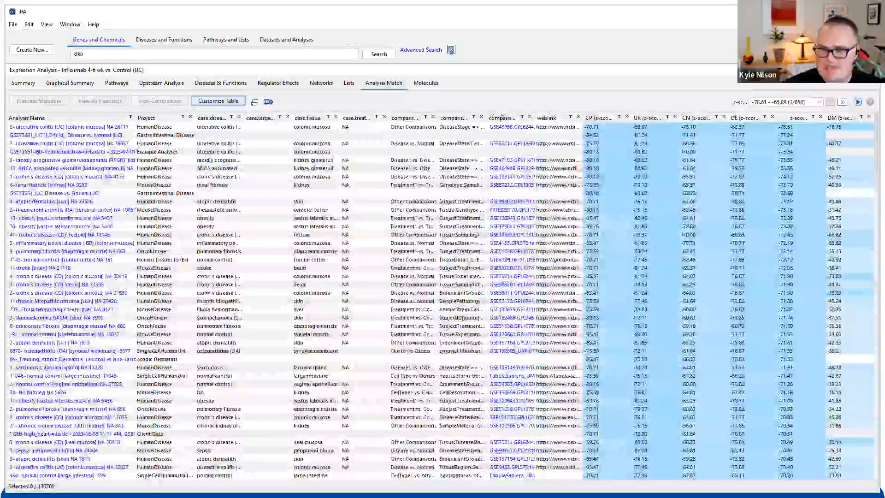
pyautogui.moveTo(437, 118); pyautogui.dragTo(510, 119)
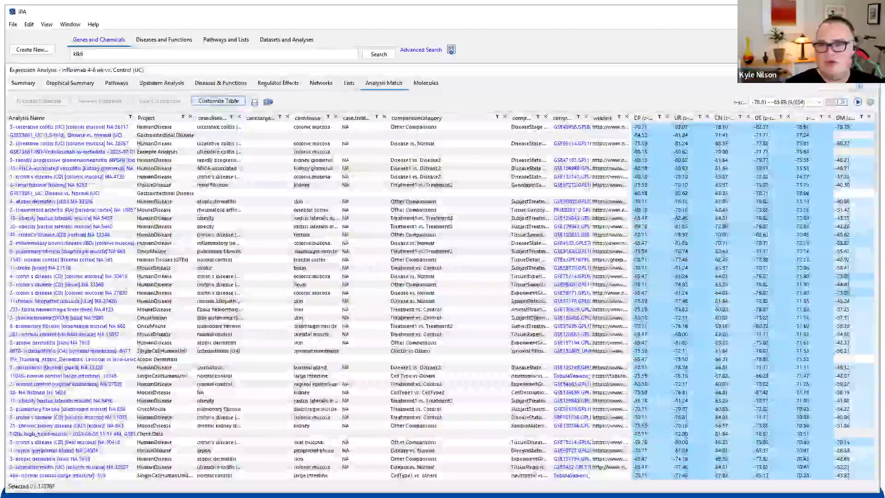
# Open the Disease vs. Normal (UC) analysis from the GSE73661_UC (1.5-fold) set and show its Analysis Match results in a maximized window.
pyautogui.click(861, 70)
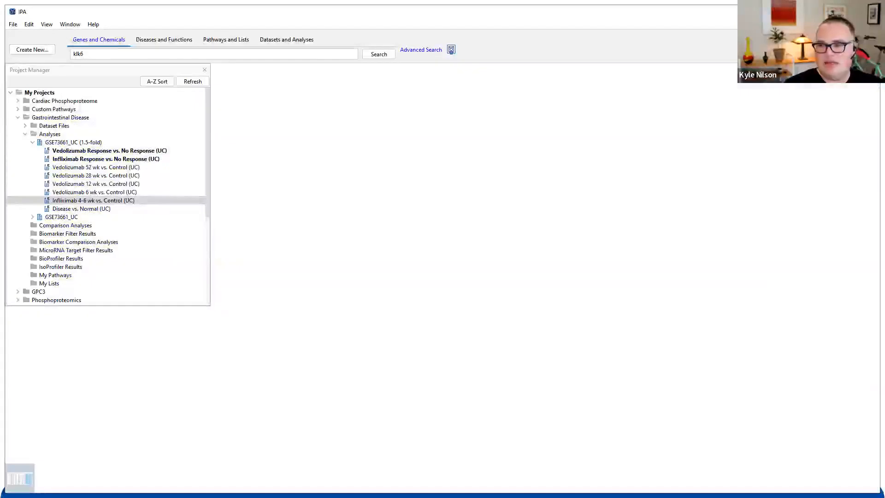
pyautogui.doubleClick(104, 208)
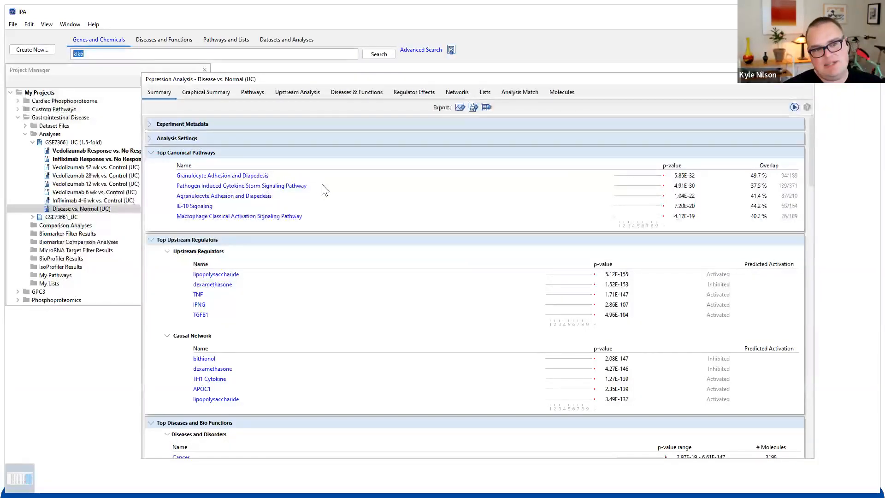
pyautogui.click(534, 91)
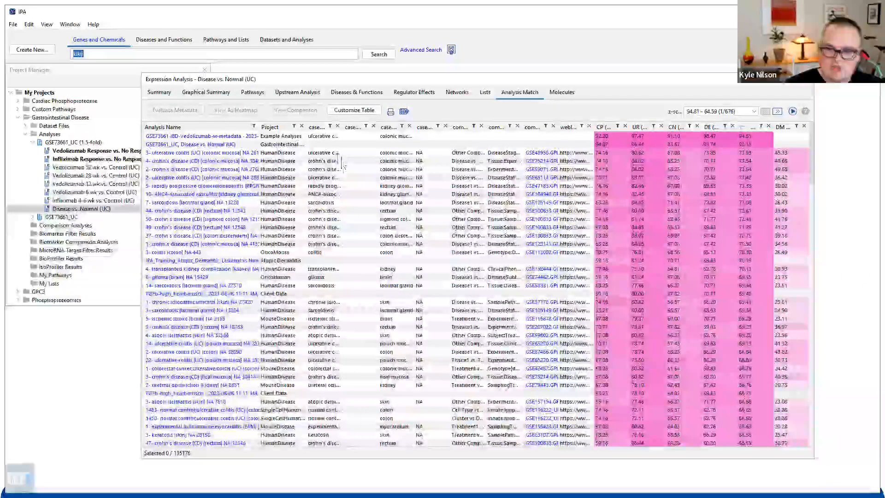
pyautogui.doubleClick(326, 80)
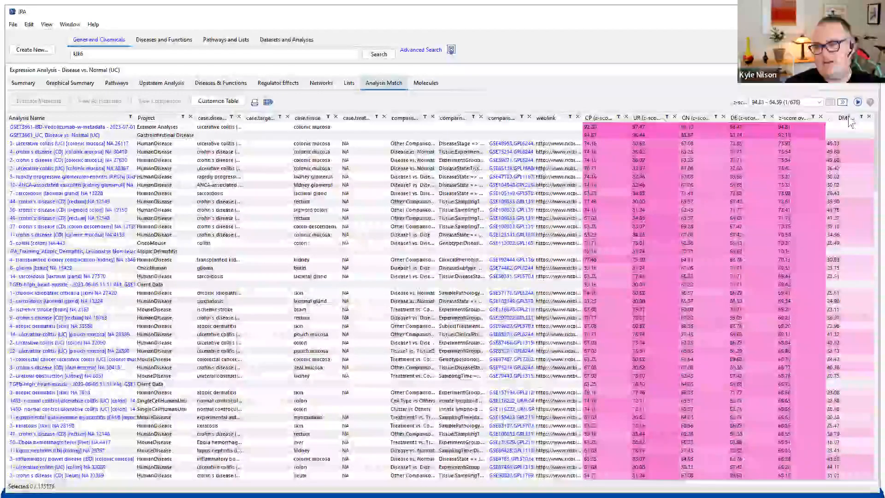
# Sort the Disease vs. Normal matches by DM z-score with the highest values first.
pyautogui.click(848, 117)
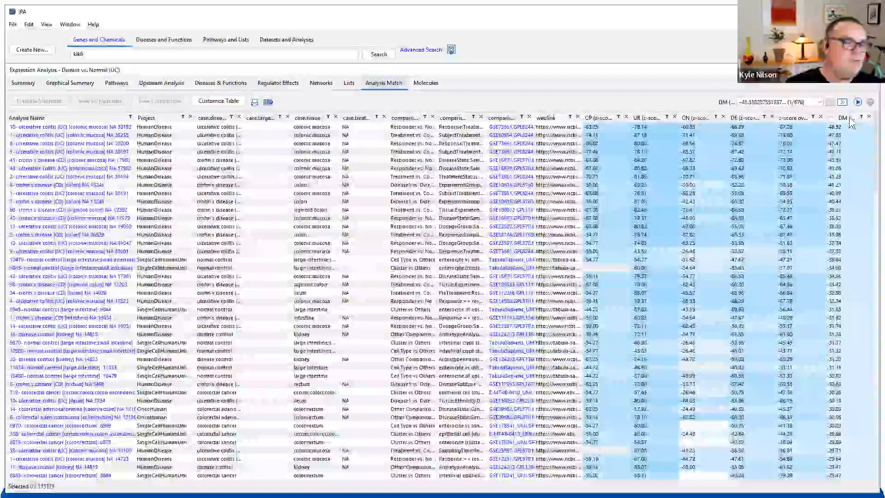
pyautogui.click(850, 118)
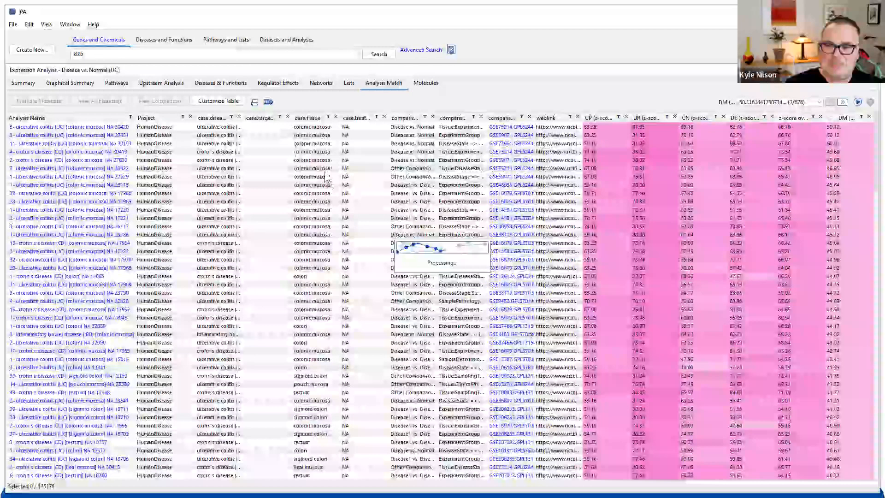
pyautogui.moveTo(269, 184); pyautogui.dragTo(267, 277)
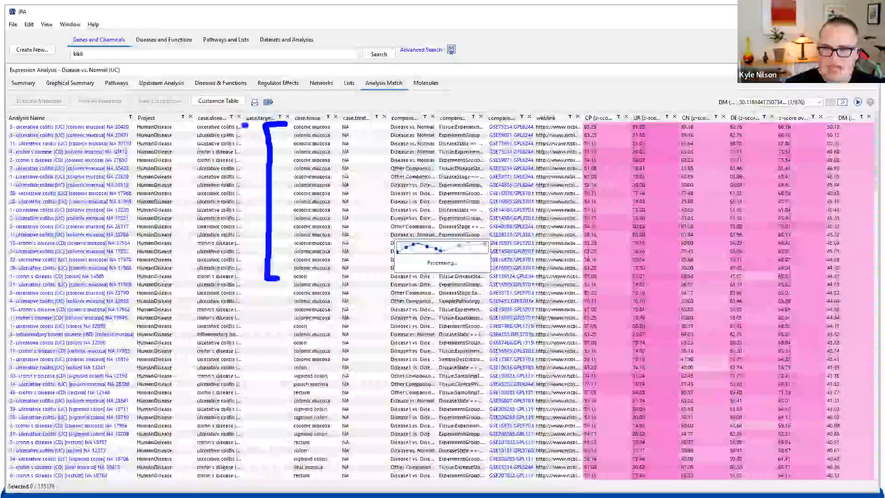
pyautogui.moveTo(251, 147); pyautogui.dragTo(239, 227)
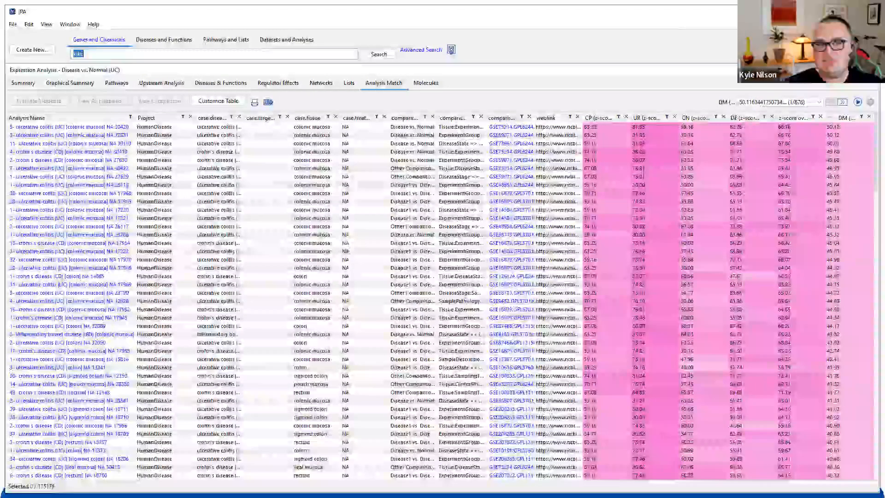
pyautogui.hotkey('alt', 'Tab')
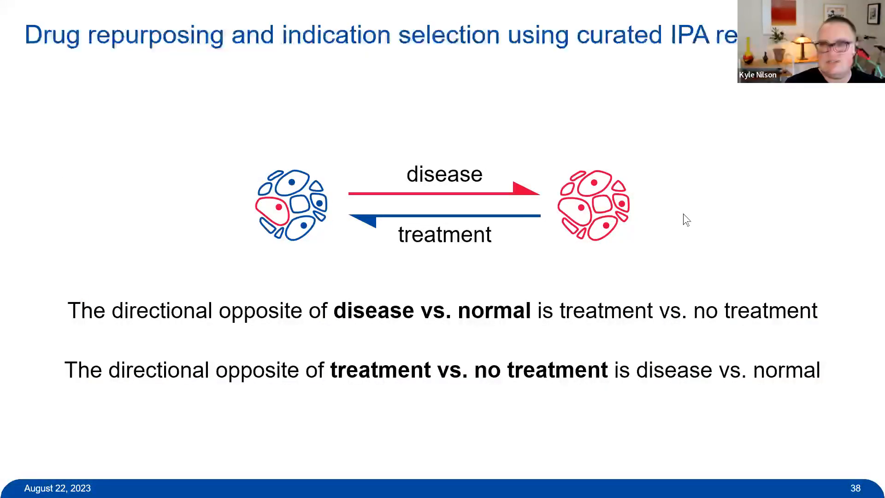
pyautogui.press('Right')
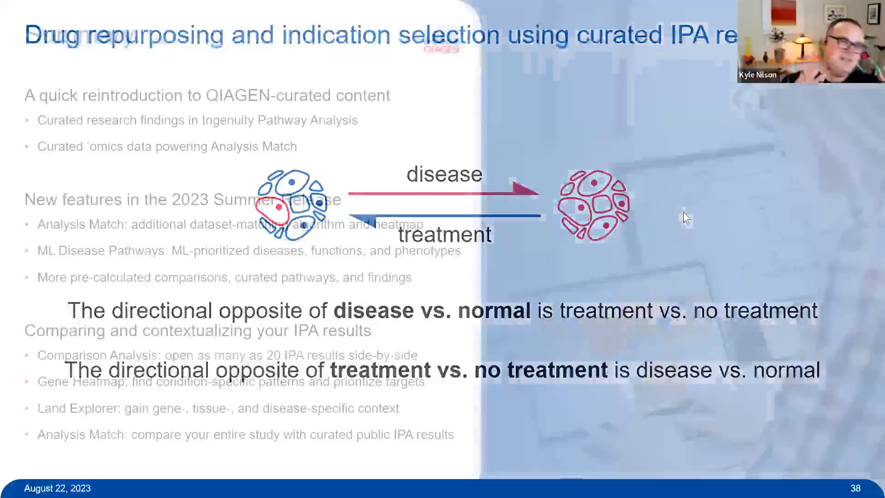
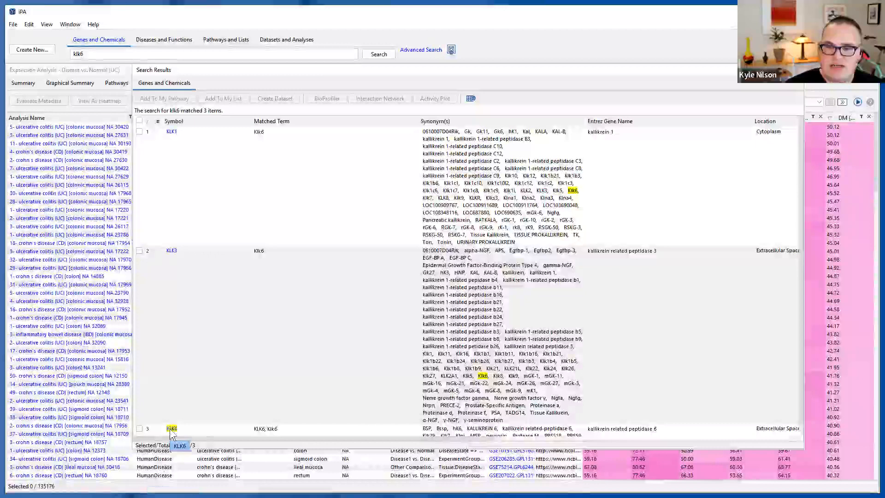
# Open the gene view for KLK6 from the search results and plot its RNA-seq expression in normal solid tissue (GTEx).
pyautogui.click(172, 428)
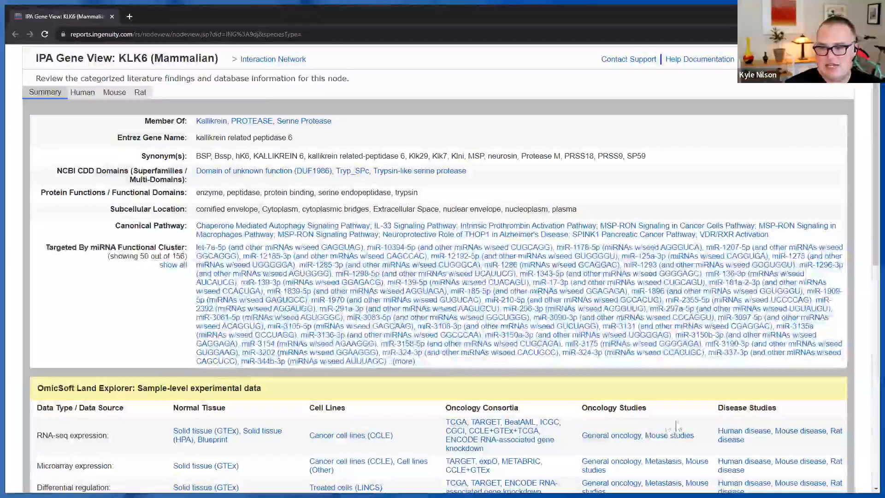
pyautogui.click(222, 432)
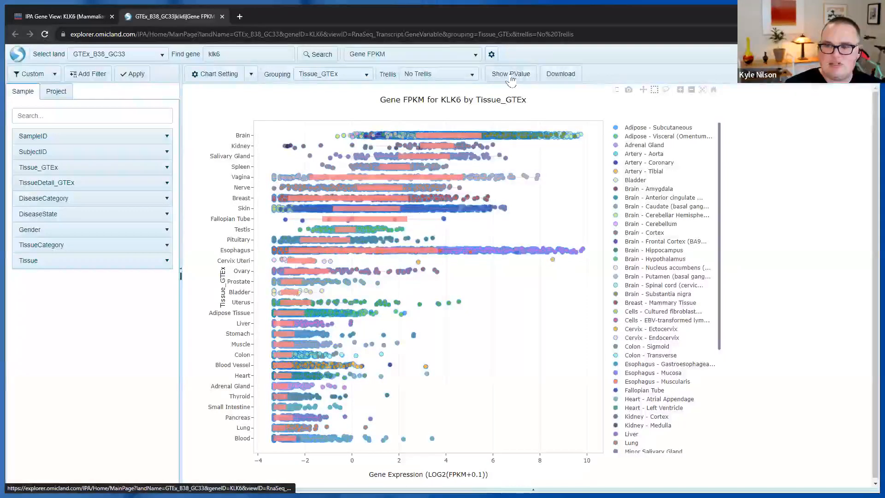
# Show the p-value on the KLK6 Gene FPKM plot and expand the Tissue_GTEx sample filter.
pyautogui.click(511, 77)
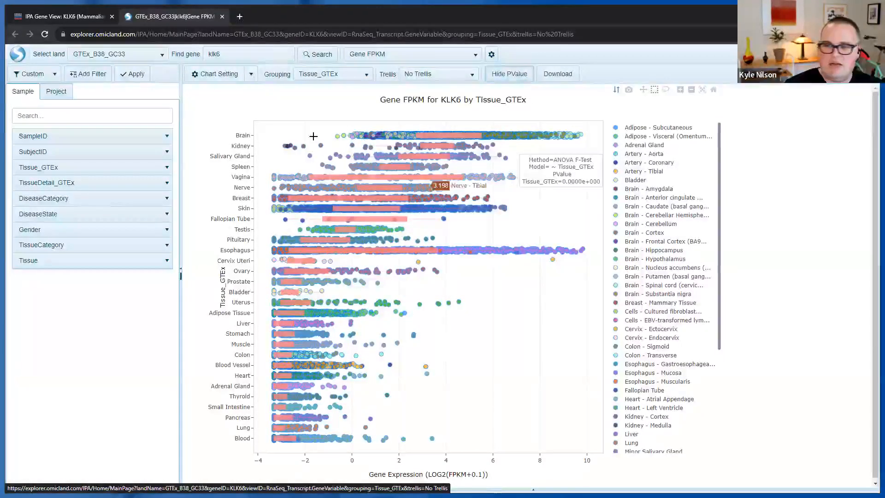
pyautogui.moveTo(271, 109)
pyautogui.mouseDown()
pyautogui.moveTo(233, 111)
pyautogui.moveTo(221, 421)
pyautogui.moveTo(256, 465)
pyautogui.mouseUp()
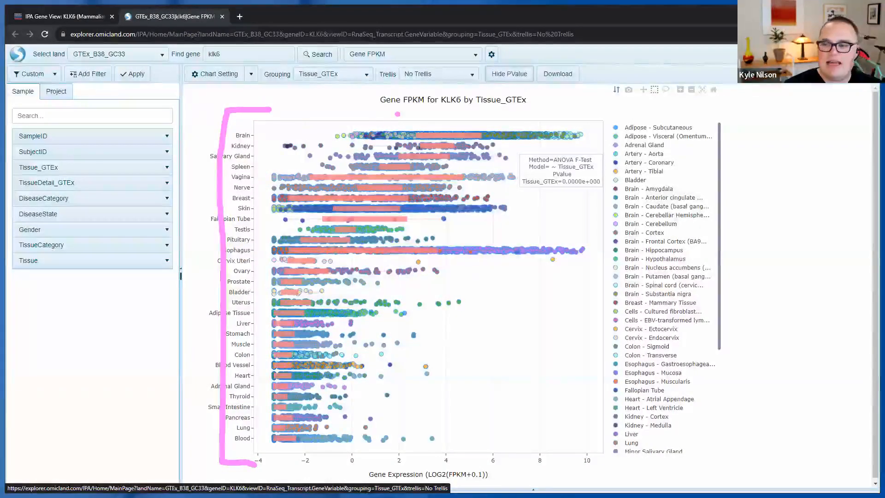
pyautogui.press('Escape')
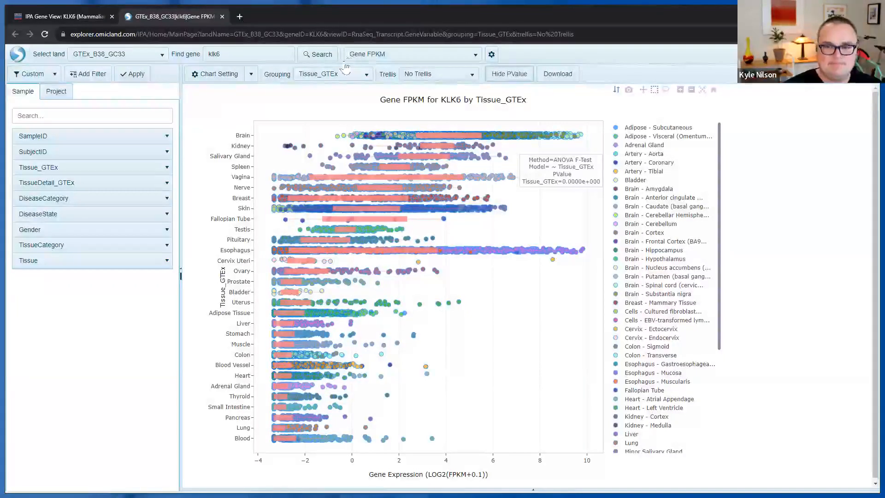
pyautogui.click(167, 171)
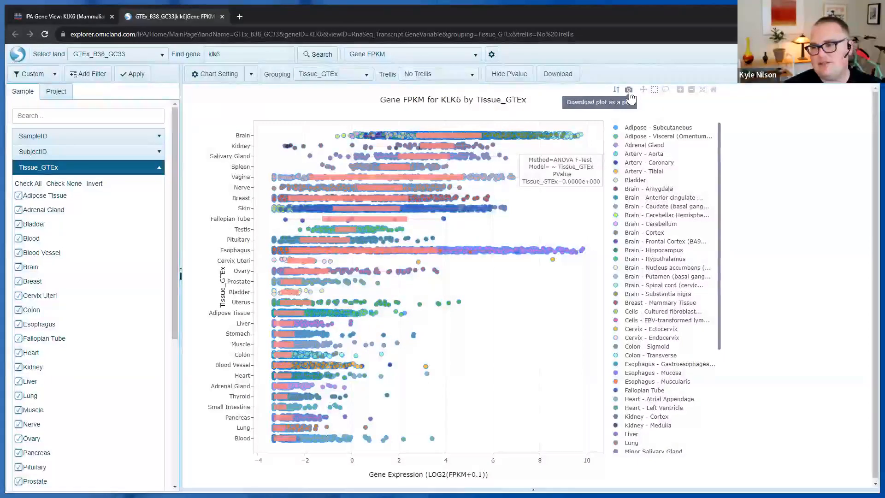
pyautogui.moveTo(615, 116)
pyautogui.mouseDown()
pyautogui.moveTo(717, 124)
pyautogui.moveTo(733, 107)
pyautogui.mouseUp()
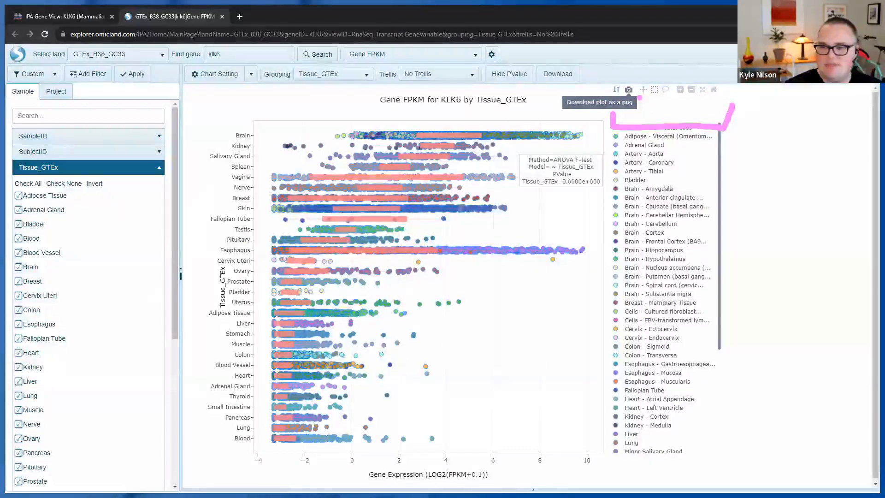
pyautogui.moveTo(645, 59)
pyautogui.mouseDown()
pyautogui.moveTo(586, 68)
pyautogui.moveTo(602, 87)
pyautogui.mouseUp()
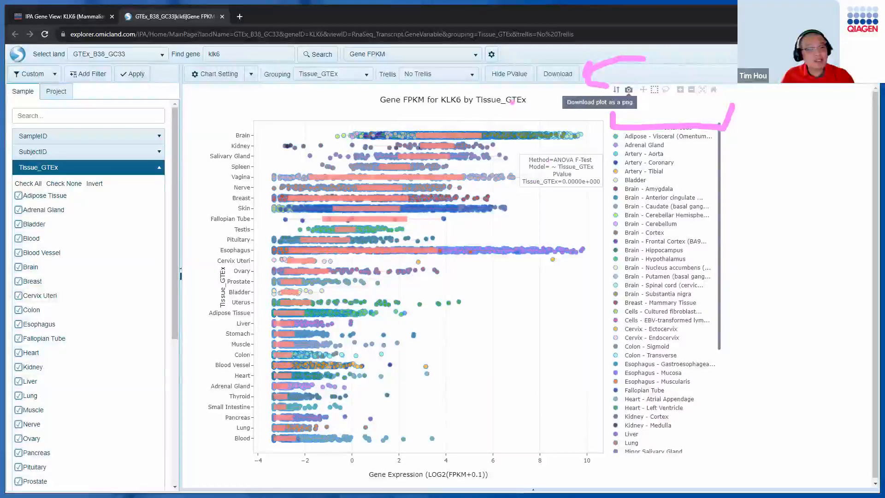
pyautogui.press('Escape')
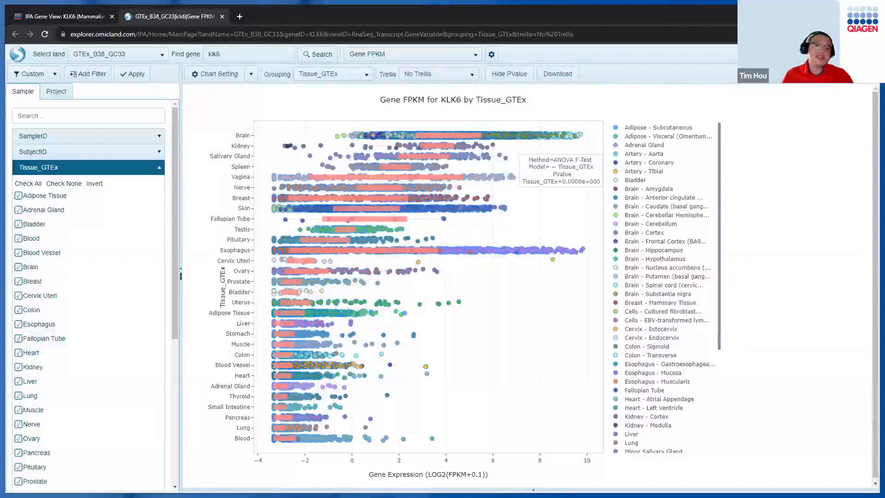
# Open the Land Explorer help documentation from the KLK6 expression page.
pyautogui.click(867, 55)
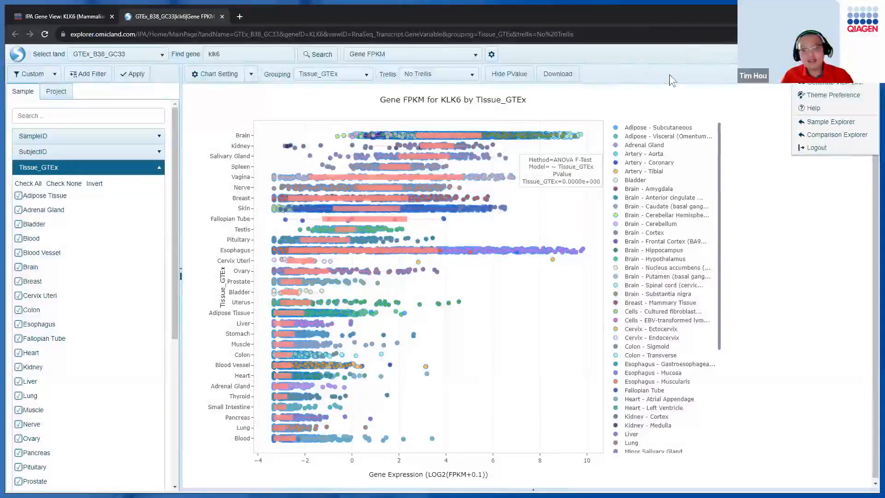
pyautogui.click(723, 109)
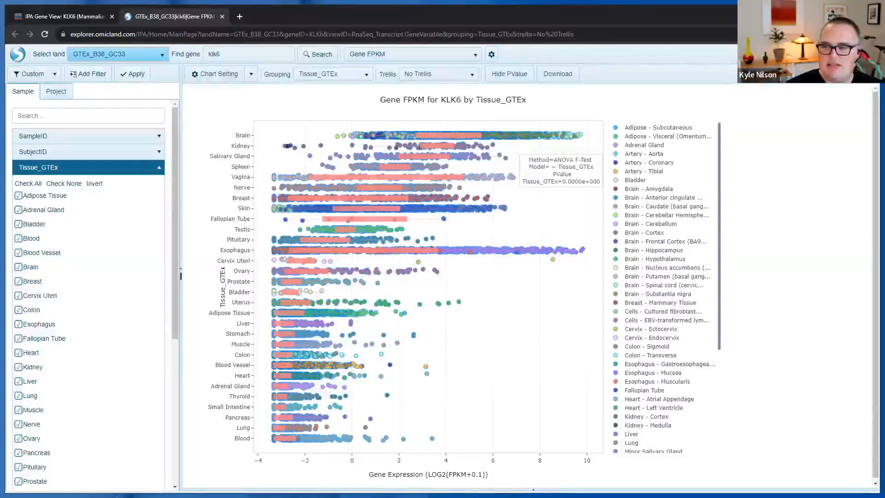
pyautogui.click(864, 54)
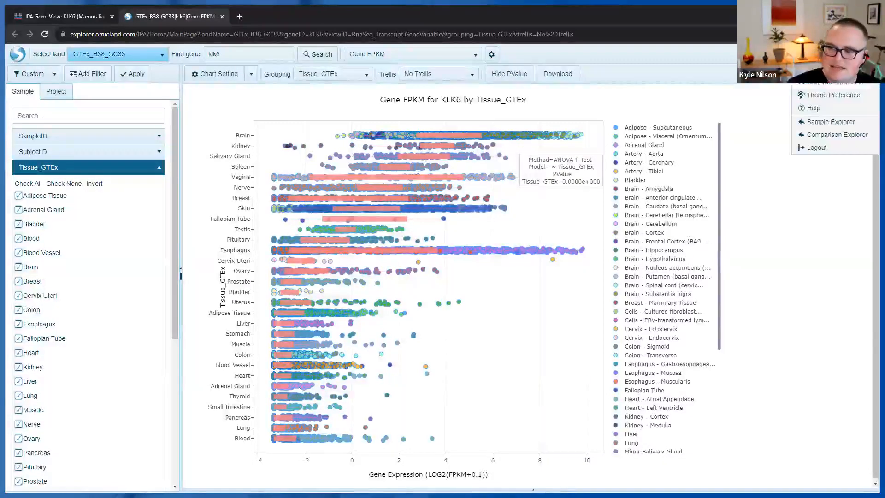
pyautogui.click(813, 109)
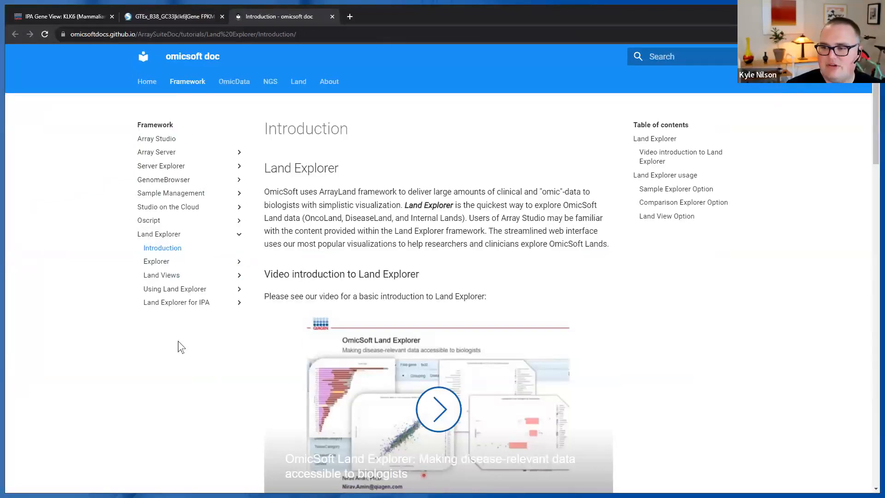
# Expand the Land Views, Explorer, Using Land Explorer and Land Explorer for IPA topics in the documentation and look over their subtopics.
pyautogui.click(174, 277)
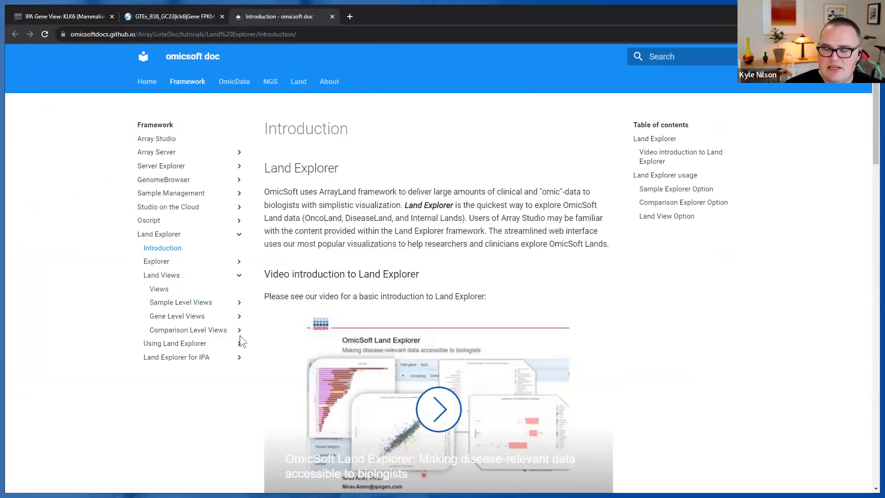
pyautogui.click(156, 261)
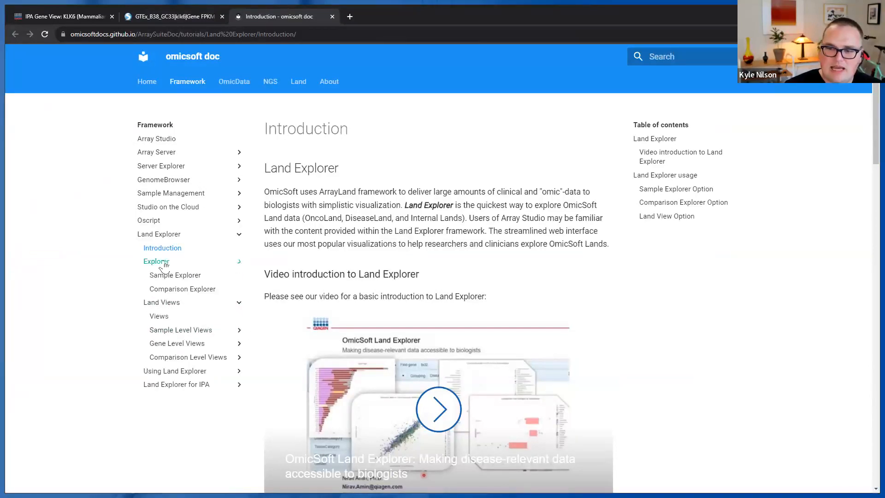
pyautogui.click(202, 370)
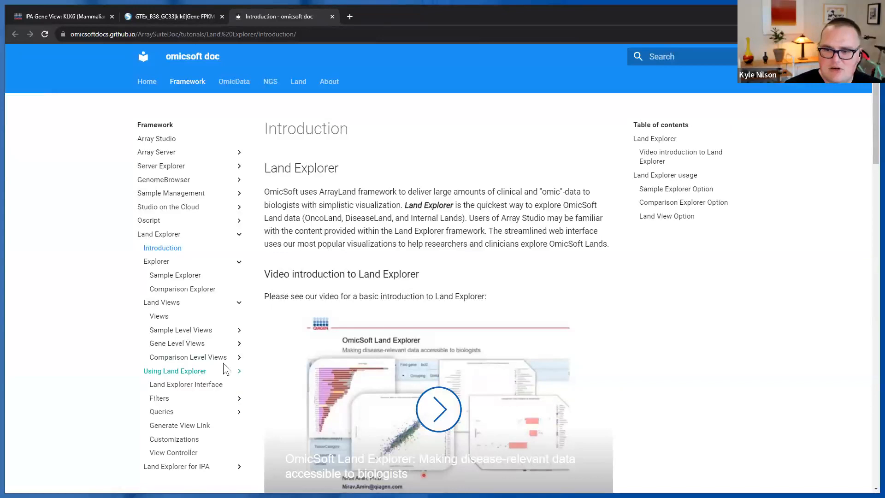
pyautogui.click(203, 467)
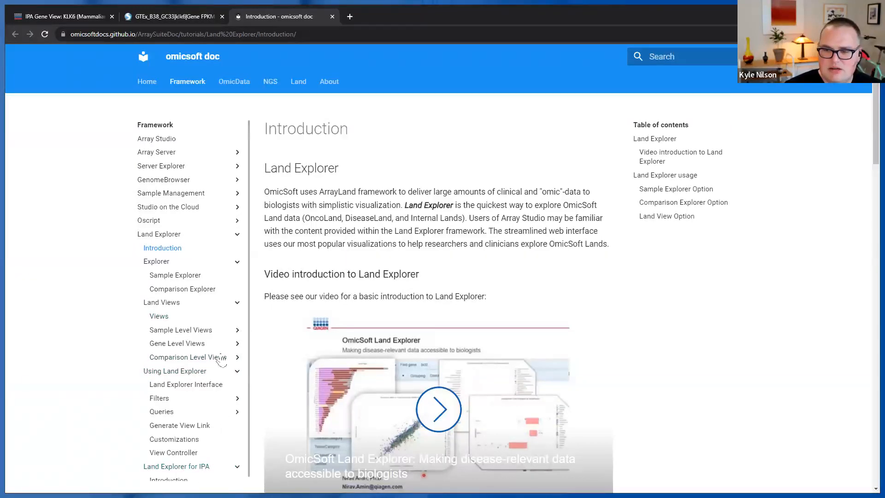
pyautogui.scroll(-1, 219, 328)
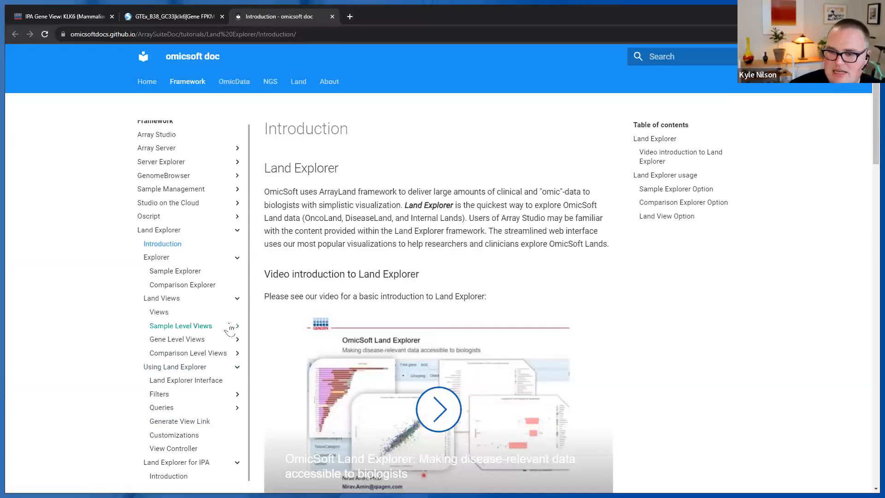
pyautogui.scroll(1, 189, 281)
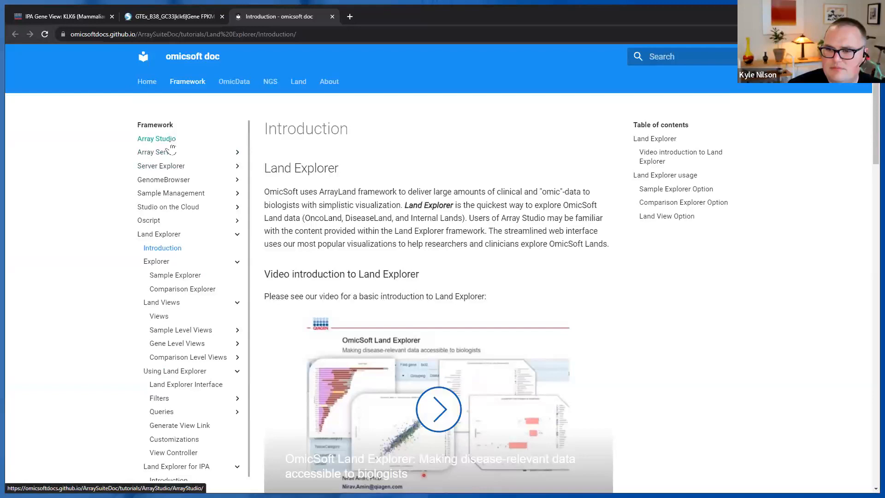
# Open the Land section of the OmicSoft documentation and review which Land collections it covers.
pyautogui.click(305, 89)
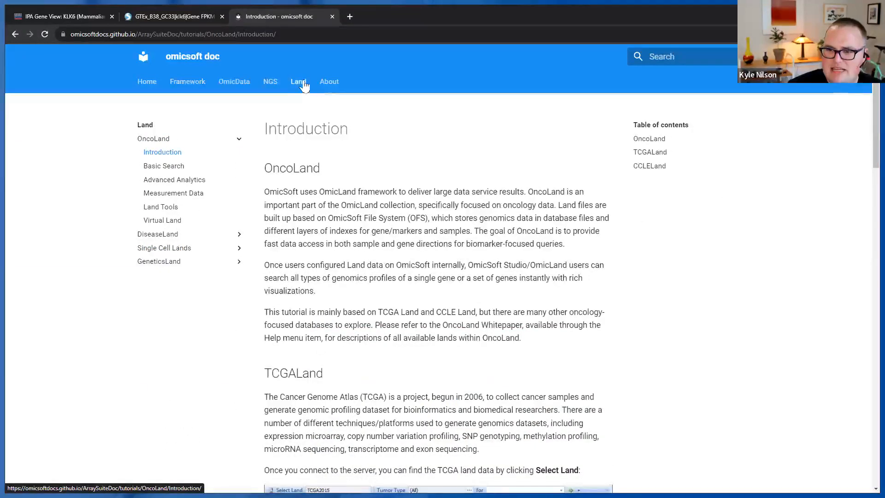
pyautogui.moveTo(305, 71)
pyautogui.mouseDown()
pyautogui.moveTo(270, 107)
pyautogui.moveTo(318, 56)
pyautogui.moveTo(253, 76)
pyautogui.mouseUp()
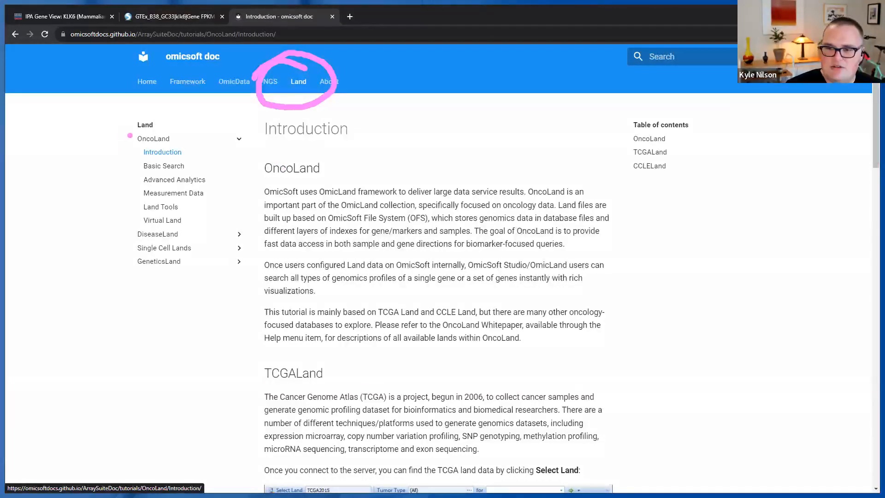
pyautogui.moveTo(124, 235); pyautogui.dragTo(101, 235)
pyautogui.click(125, 260)
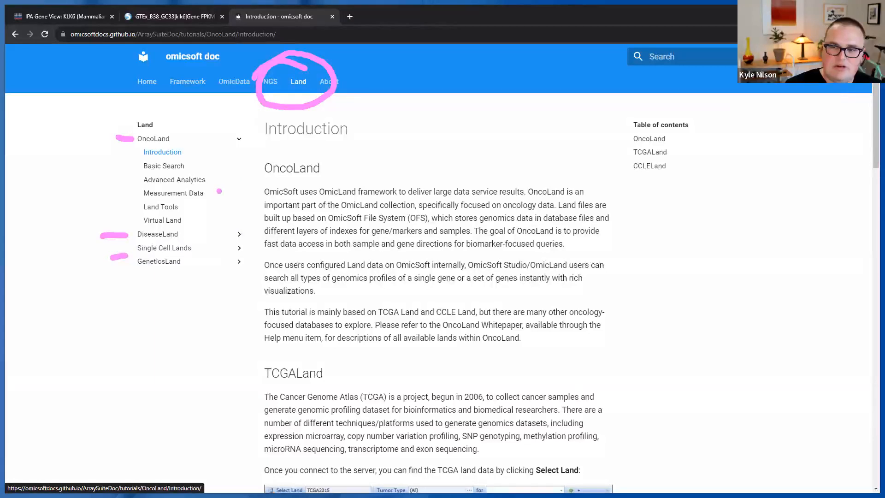
pyautogui.press('Escape')
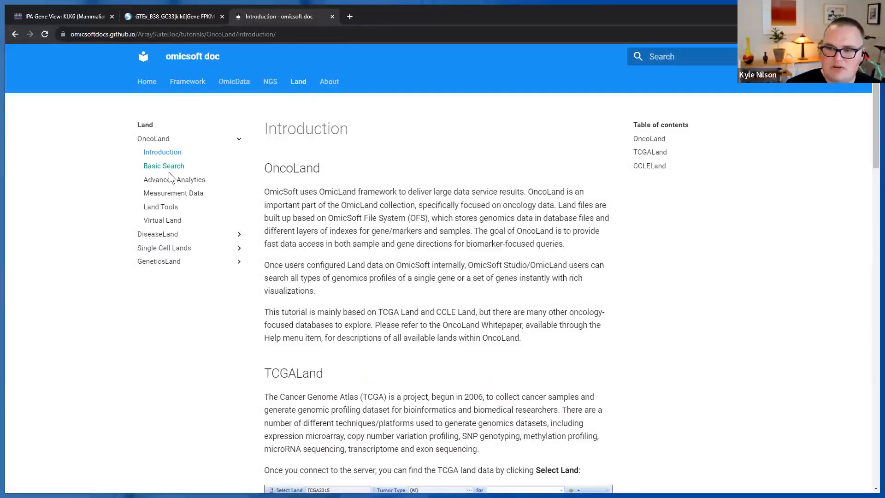
# Open the DiseaseLand introduction and its Body Map page, and read through the GTEx general view and gene search sections.
pyautogui.click(217, 238)
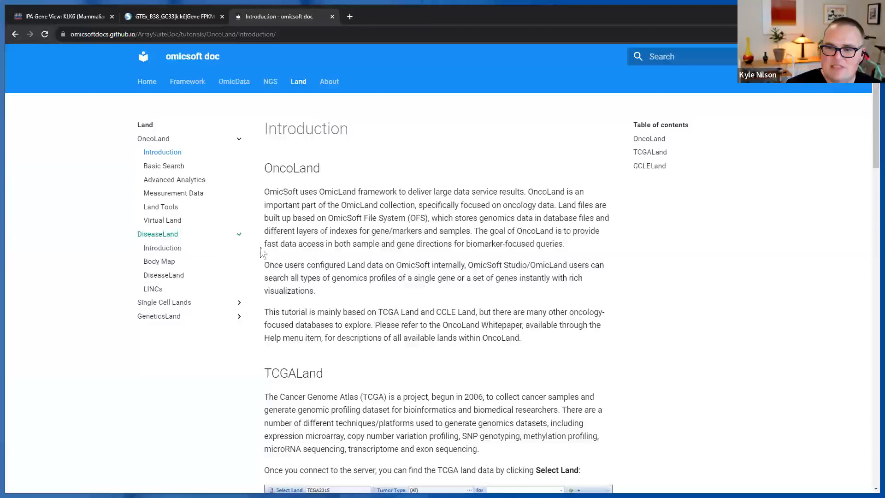
pyautogui.click(168, 251)
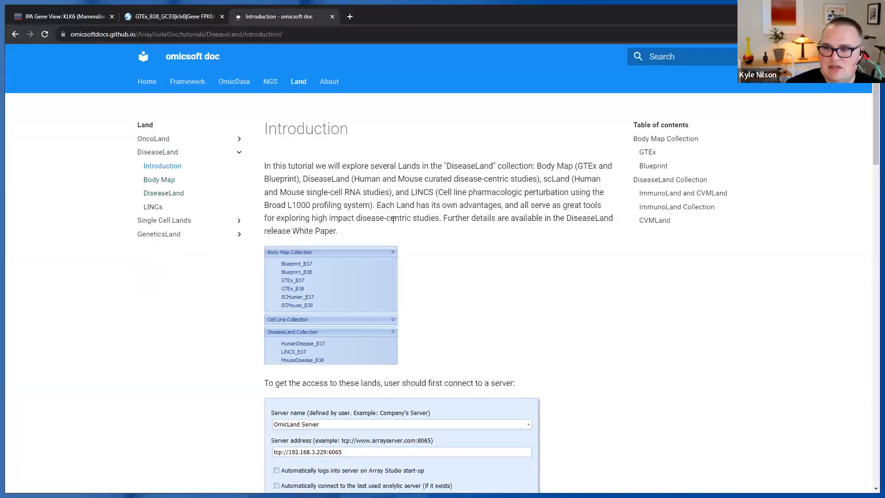
pyautogui.click(160, 179)
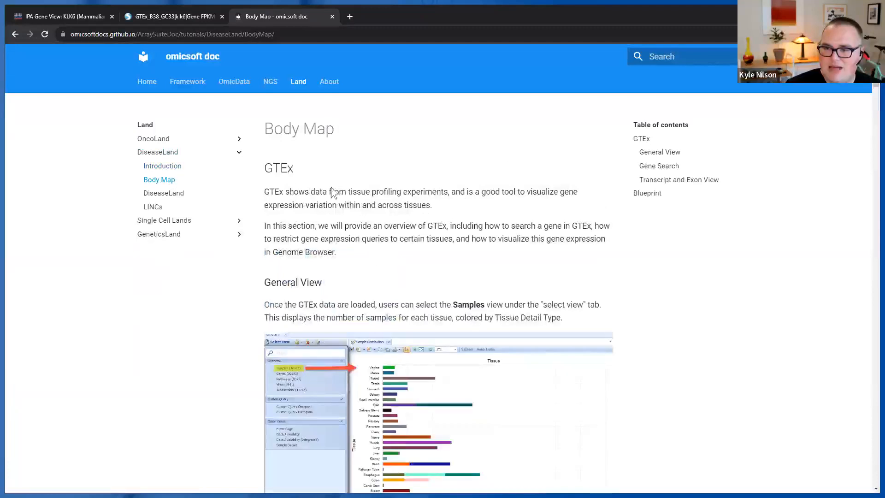
pyautogui.scroll(-10, 478, 323)
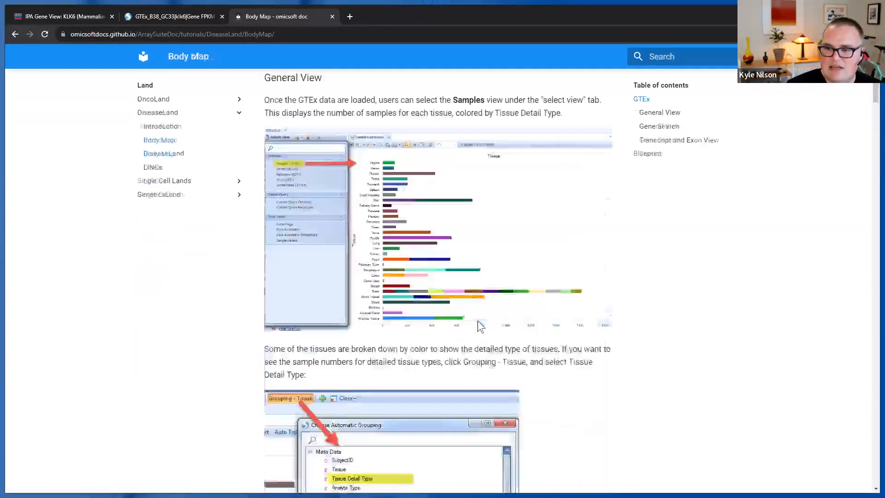
pyautogui.scroll(-10, 478, 322)
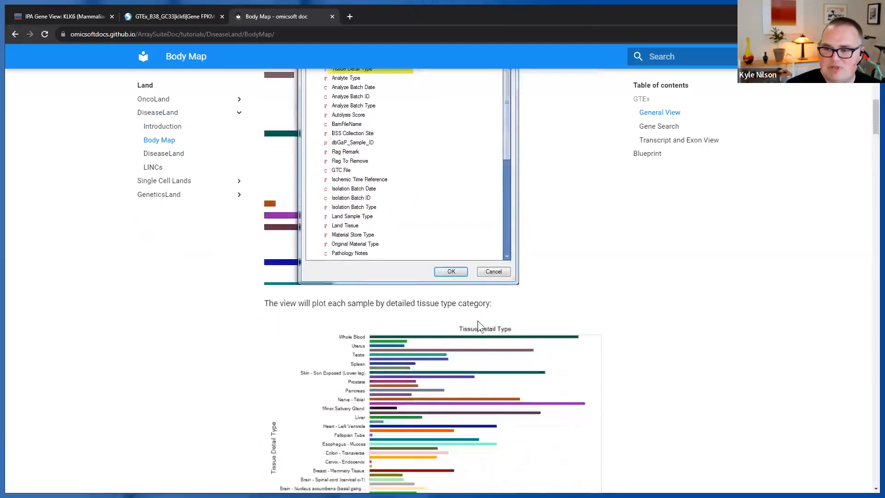
pyautogui.scroll(-8, 478, 322)
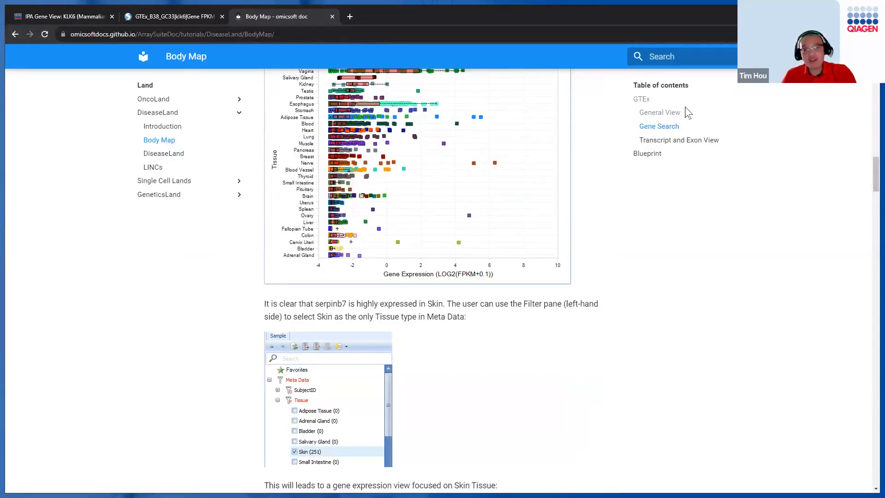
# Switch from the browser through IPA to the presentation's closing contact slide.
pyautogui.hotkey('alt', 'Tab')
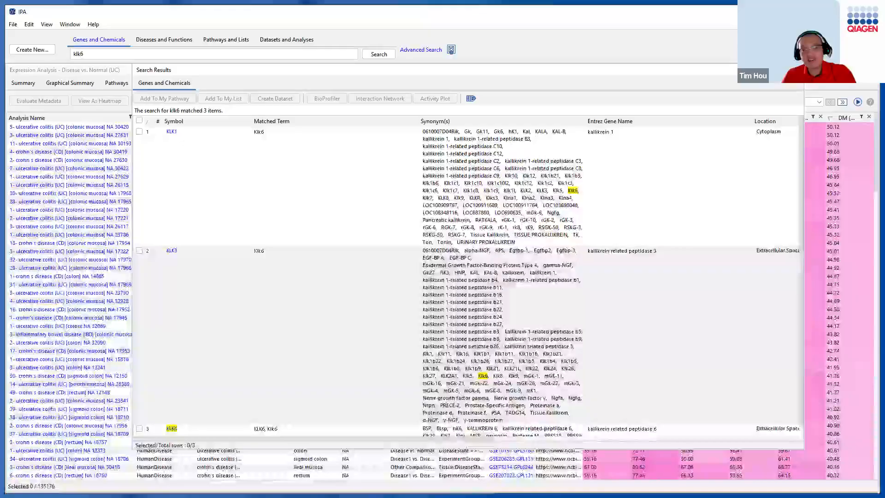
pyautogui.hotkey('alt', 'Tab')
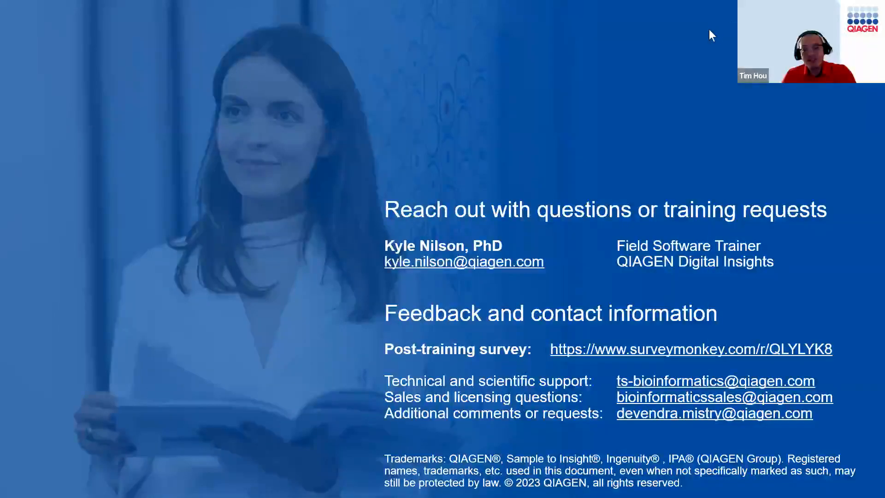